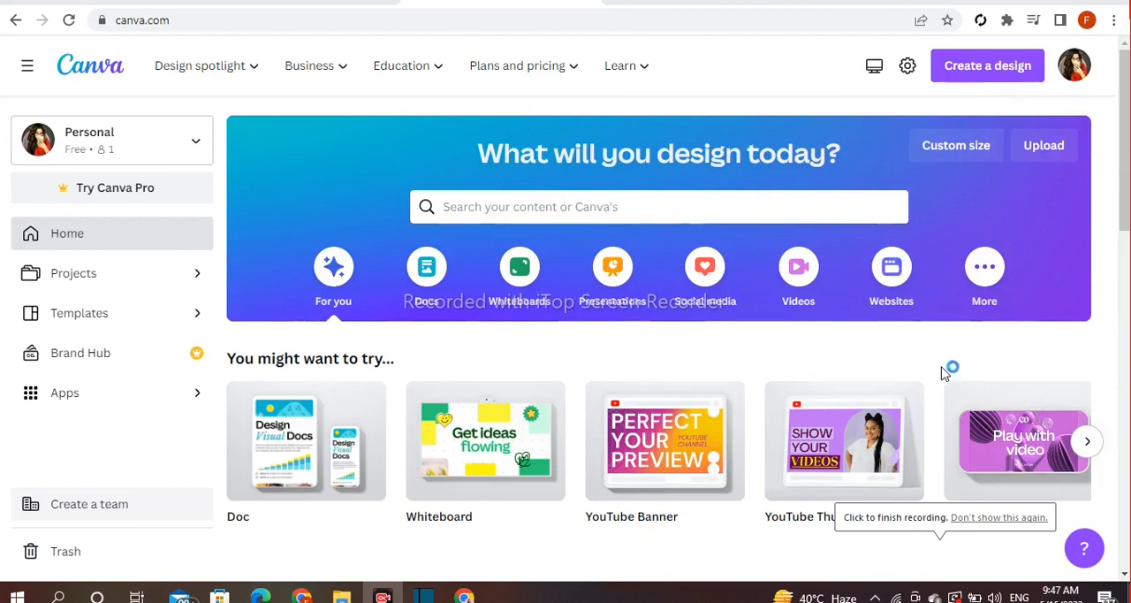
Create a new Banner (Landscape) design and title it "Food Banner Design"
left_click(968, 71)
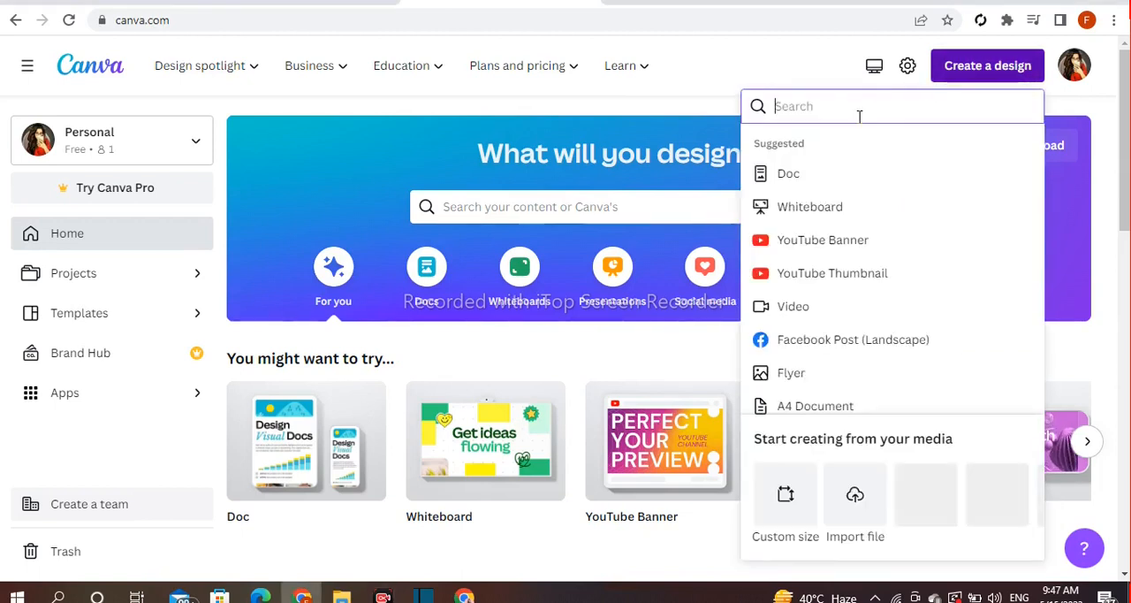
type("banner design")
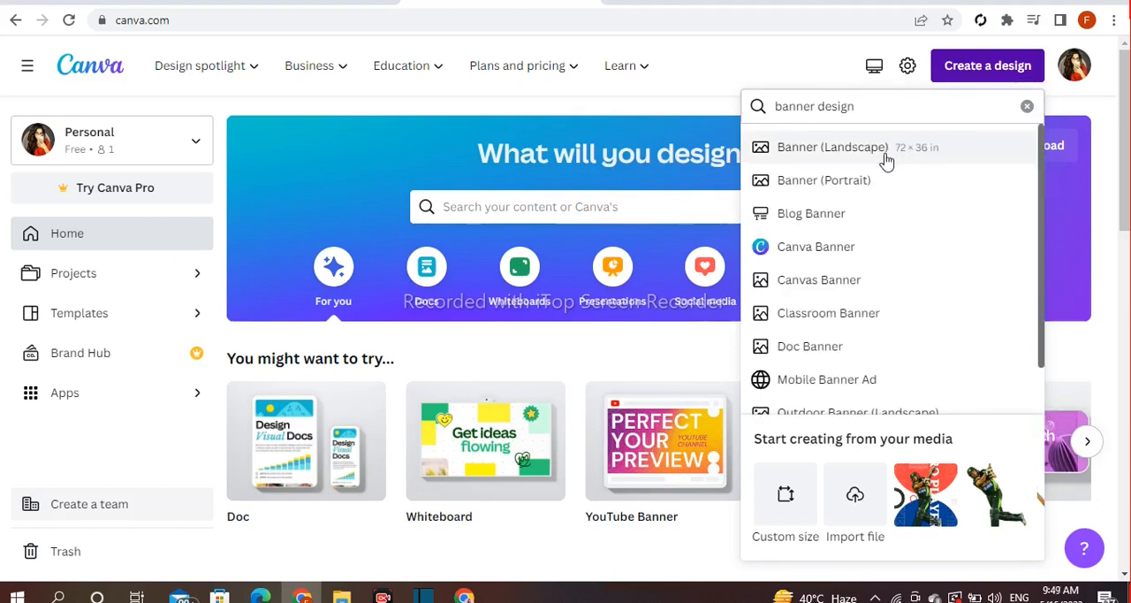
left_click(947, 164)
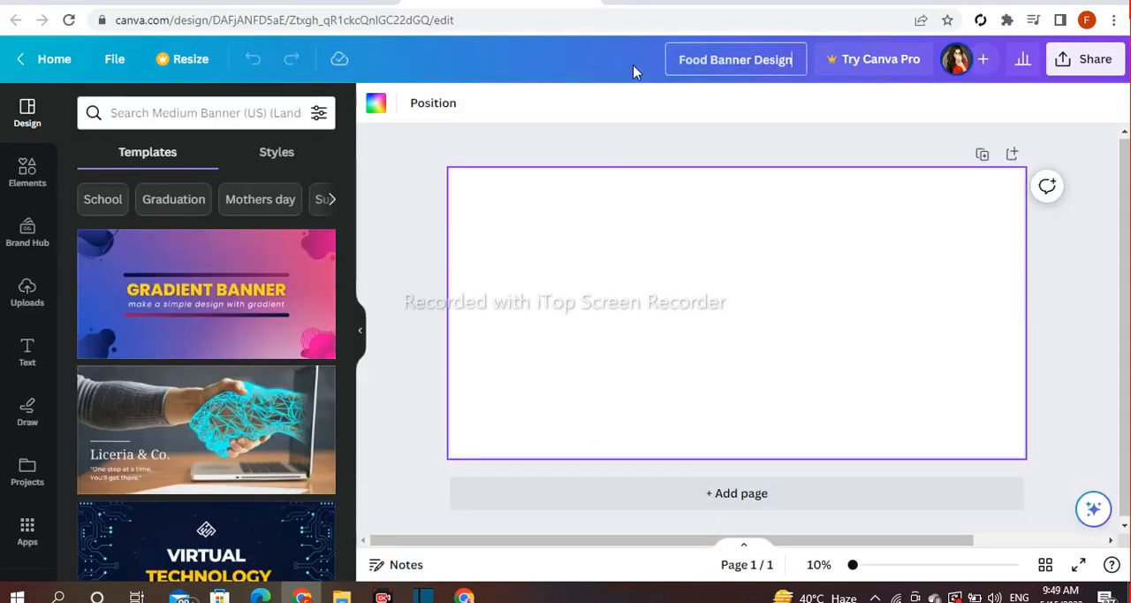
left_click(1053, 256)
key("ctrl+z")
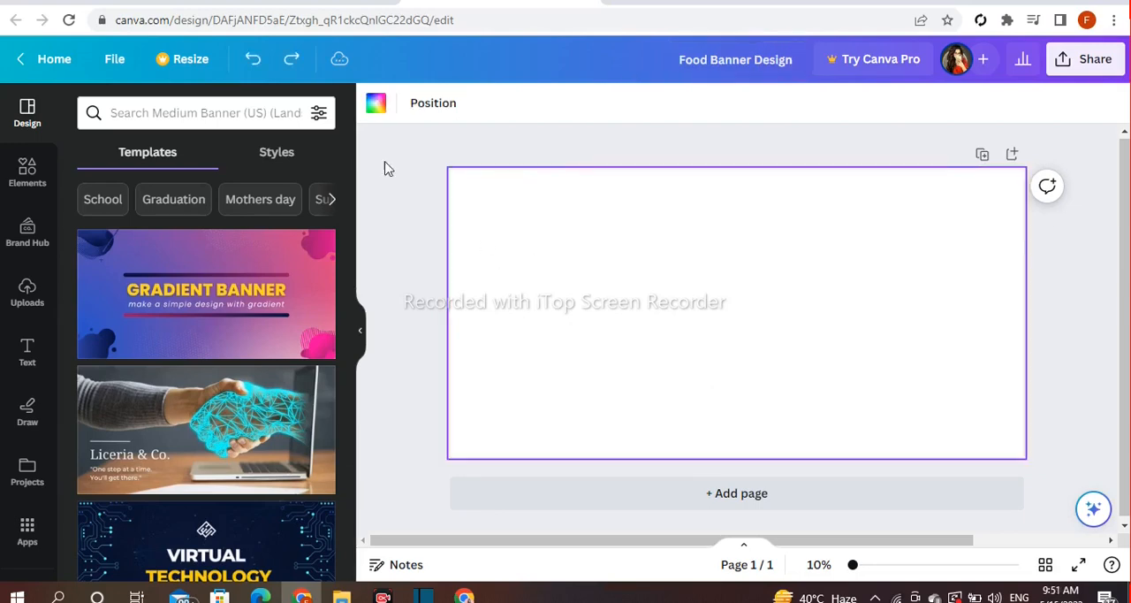
Fill the blank page background with a soft coral, starting from the red swatch and lightening it in the custom colour picker
left_click(374, 106)
left_click(96, 204)
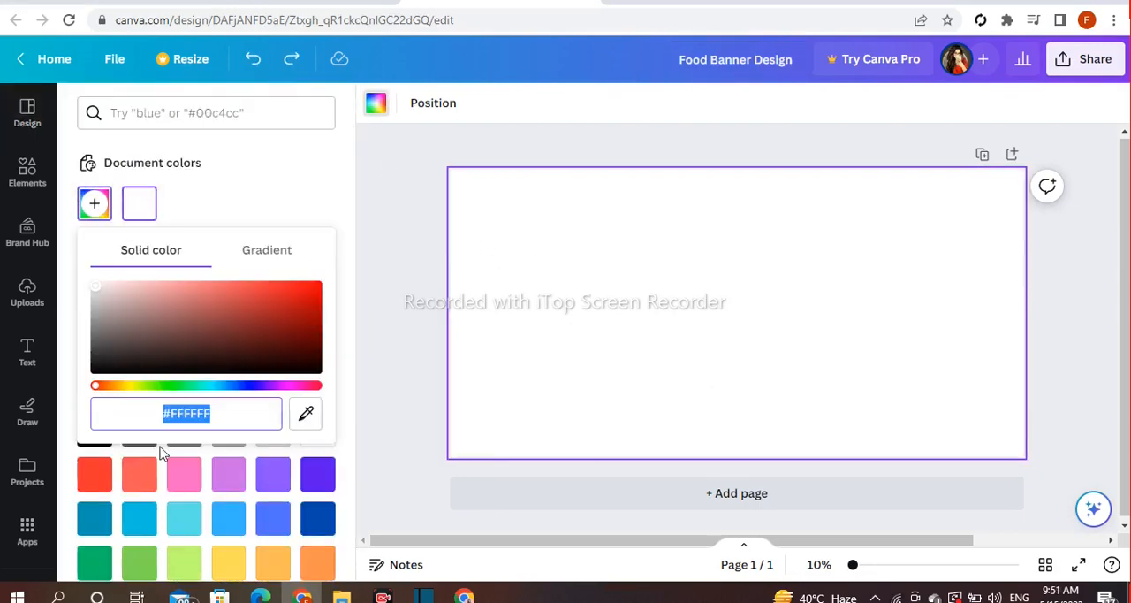
left_click(95, 475)
left_click(93, 204)
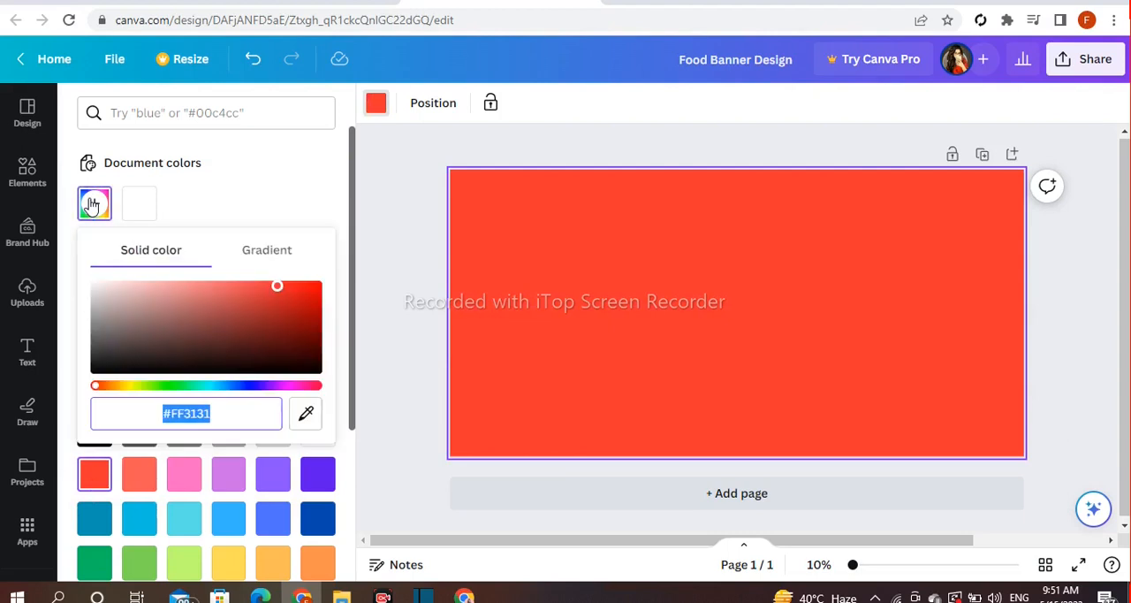
left_click_drag(279, 296, 206, 288)
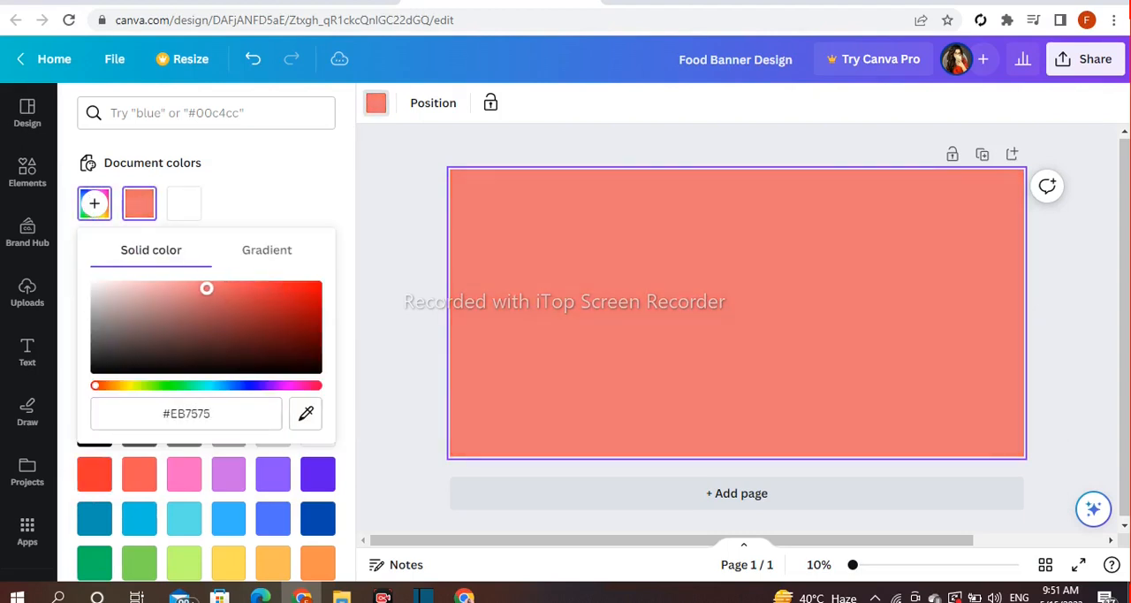
left_click(397, 274)
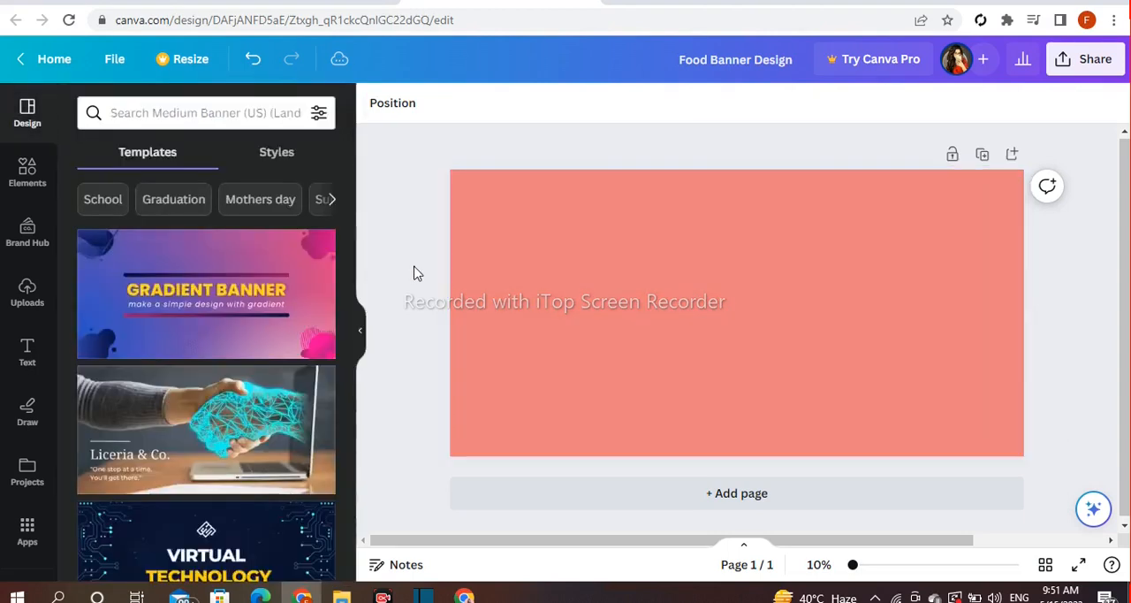
Add a circle from Lines & Shapes in dark maroon and place it against the banner's upper edge, left of centre
left_click(10, 175)
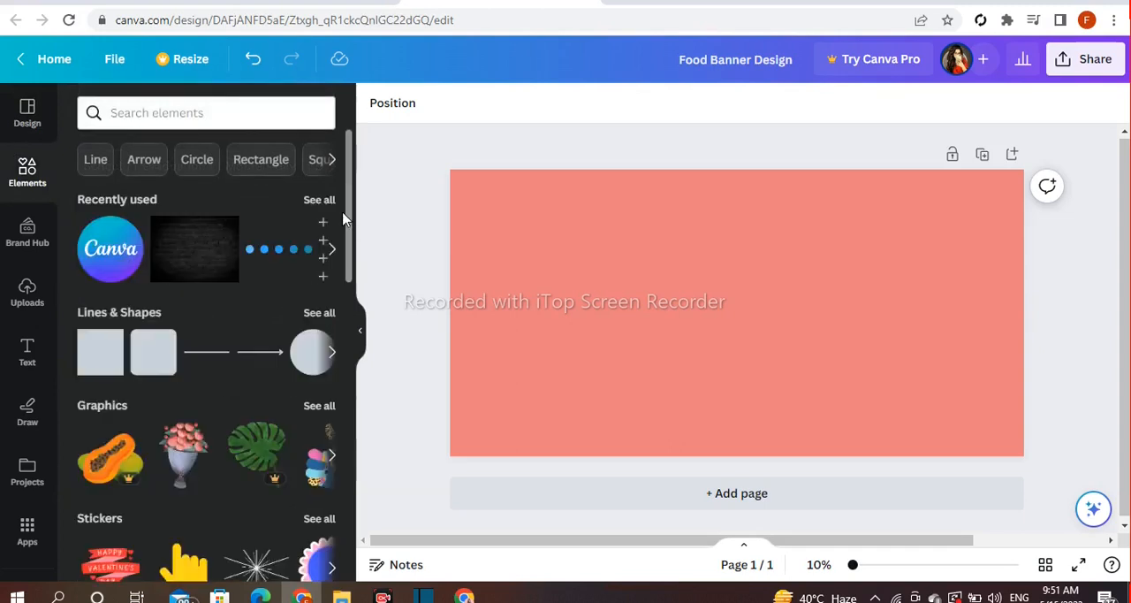
scroll(345, 219, "down", 2)
left_click(318, 230)
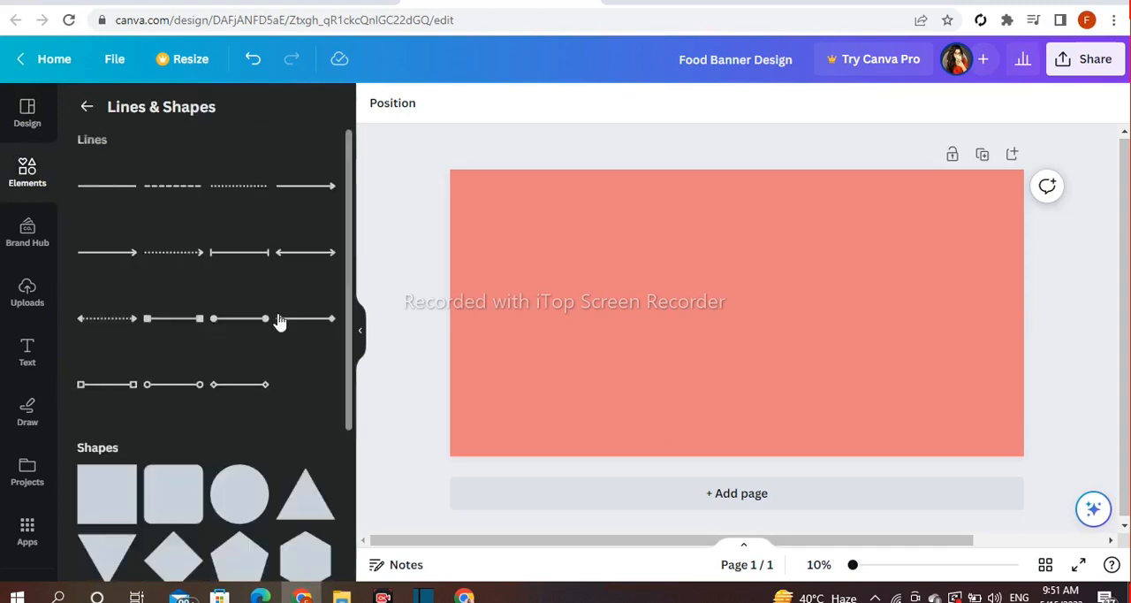
left_click_drag(695, 357, 656, 379)
left_click(1068, 335)
left_click_drag(734, 356, 593, 255)
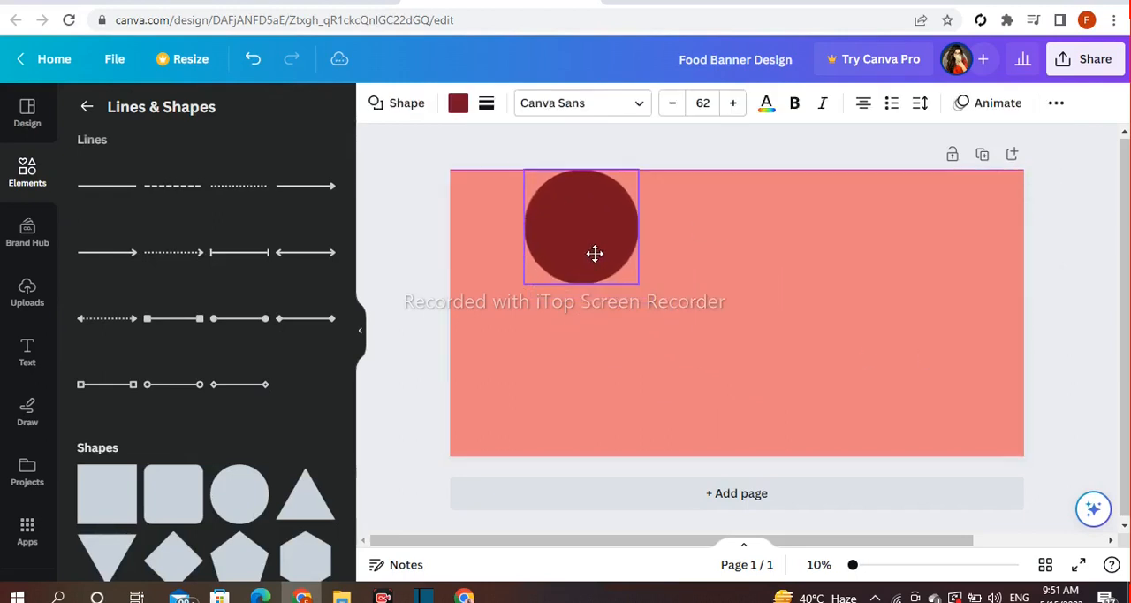
left_click(434, 300)
Duplicate the maroon circle, place the copy at the banner's left edge below the first, and enlarge it slightly past the edge
left_click(592, 250)
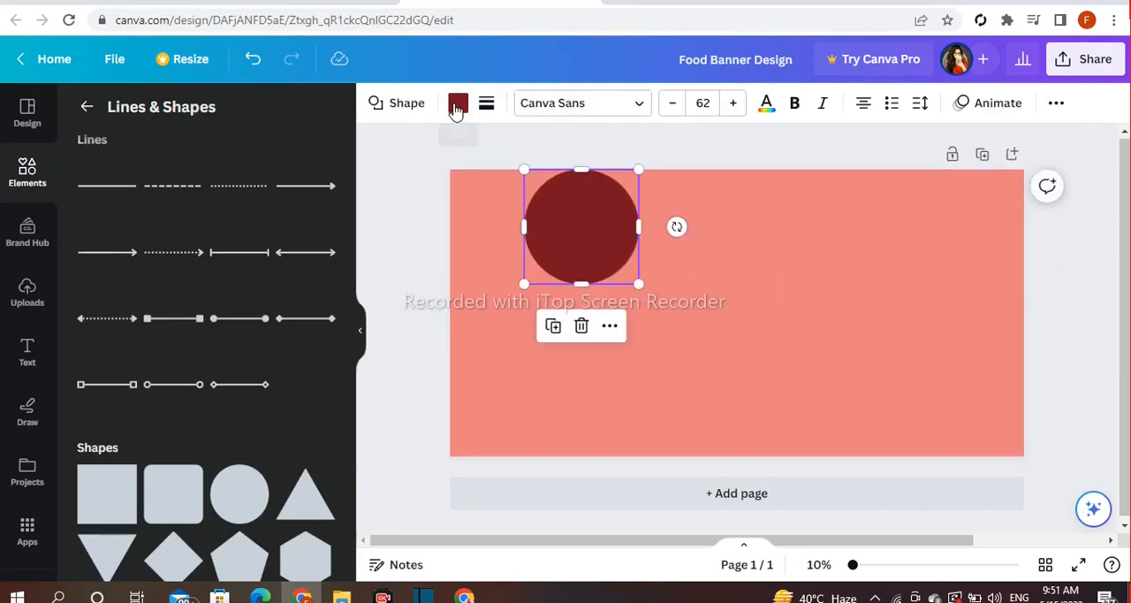
left_click(553, 327)
left_click_drag(589, 245, 531, 308)
left_click_drag(450, 378, 440, 395)
left_click_drag(500, 345, 514, 335)
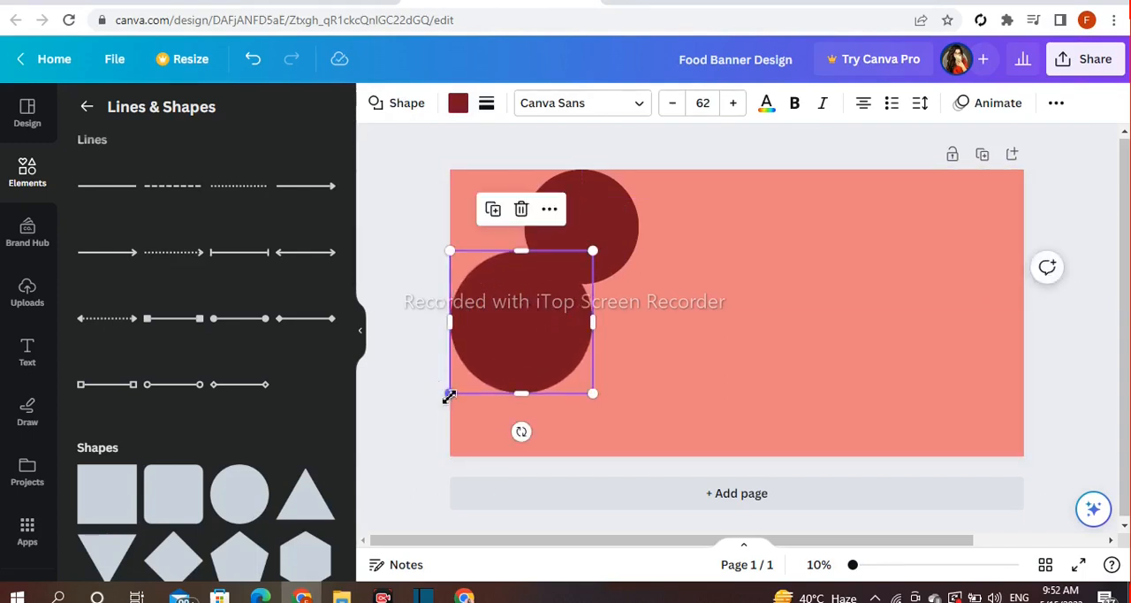
left_click_drag(449, 397, 442, 399)
left_click(413, 340)
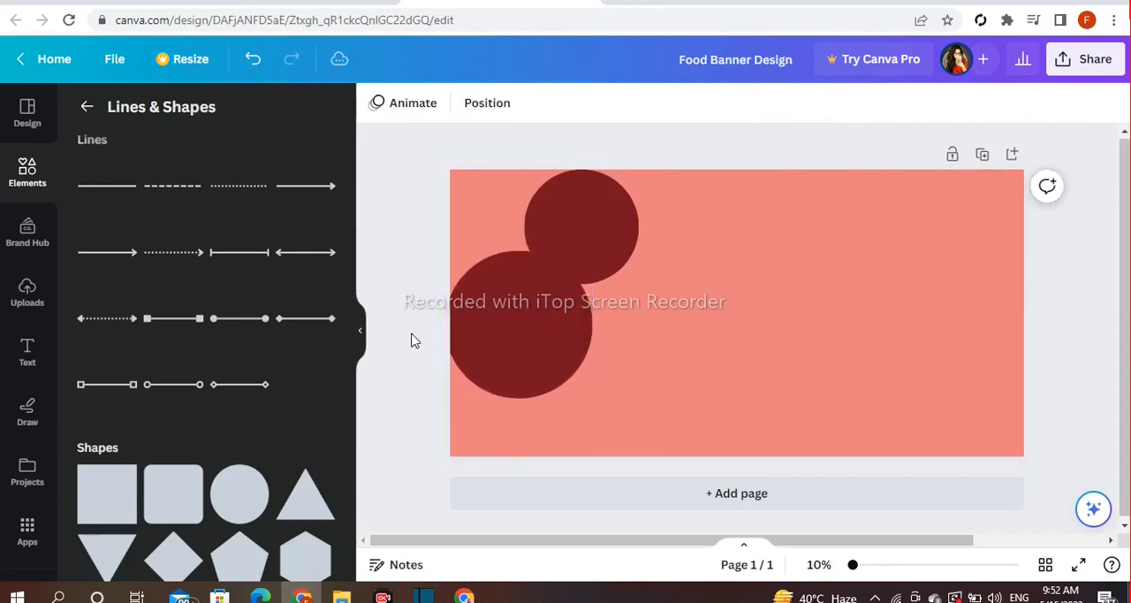
Enlarge the upper maroon circle slightly so that it extends past the banner's top edge
left_click(571, 226)
left_click_drag(639, 169, 645, 167)
left_click(694, 161)
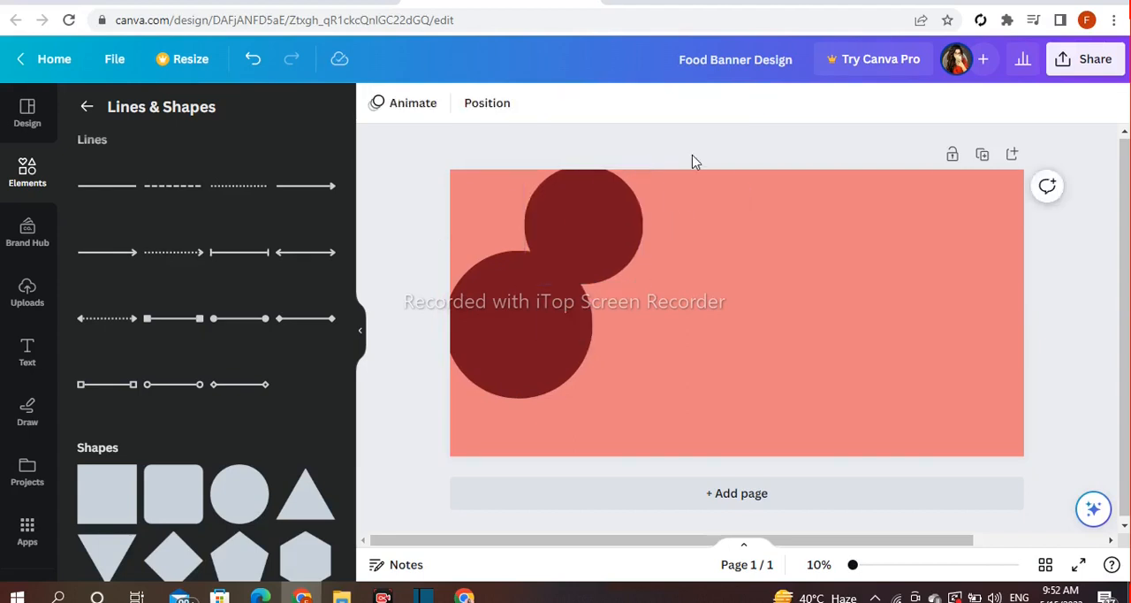
Group the two maroon circles and place a duplicate of the group to the right of the originals
left_click_drag(541, 249, 539, 248)
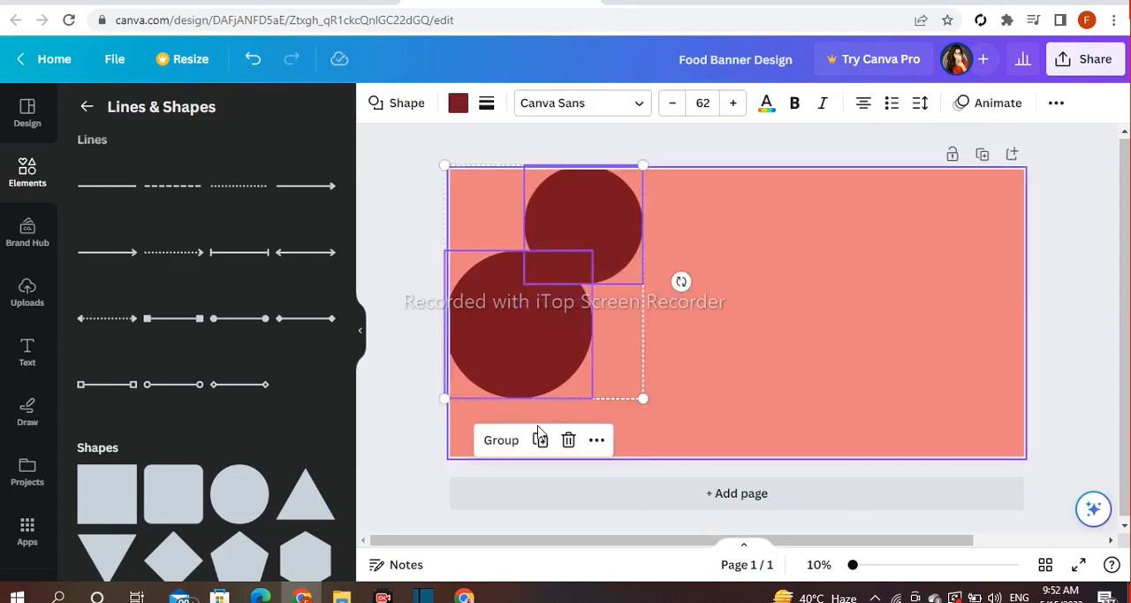
left_click(500, 440)
left_click(547, 440)
left_click_drag(542, 343, 716, 376)
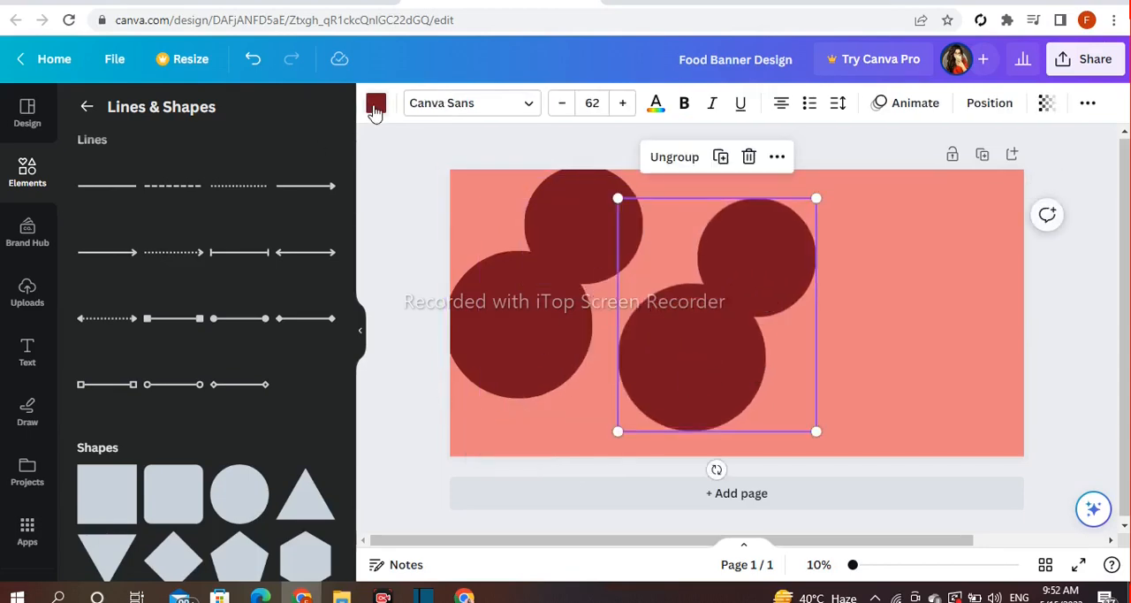
Recolour the duplicated pair of circles white
left_click(376, 104)
left_click(230, 202)
left_click(689, 349)
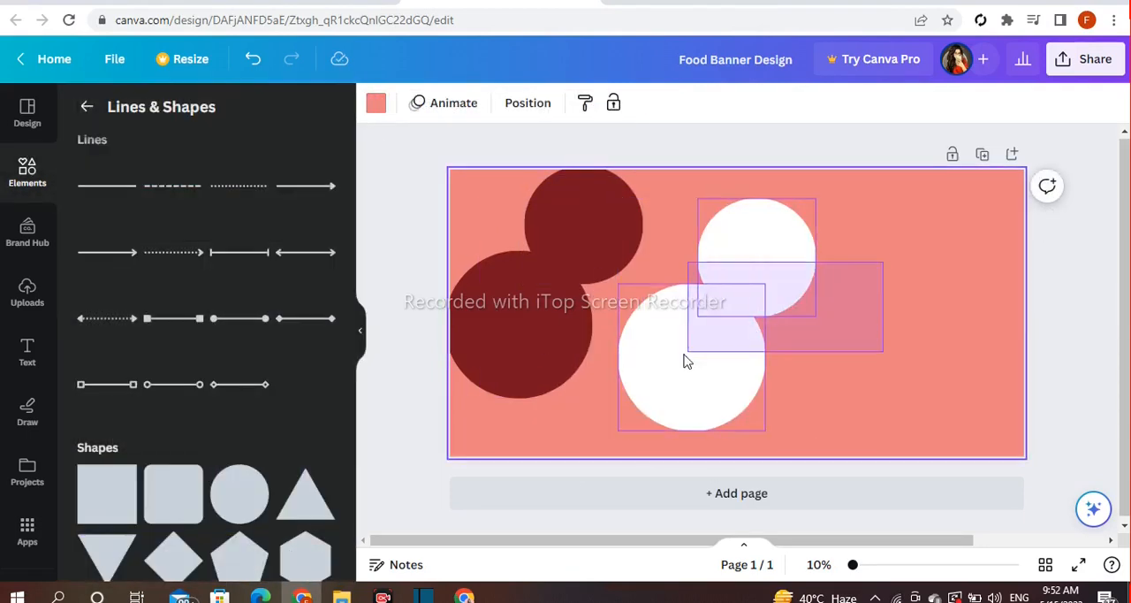
Layer the white circles behind the maroon pair and fit them slightly offset, leaving a thin white outline along the upper-left curves
left_click(688, 358)
left_click(770, 158)
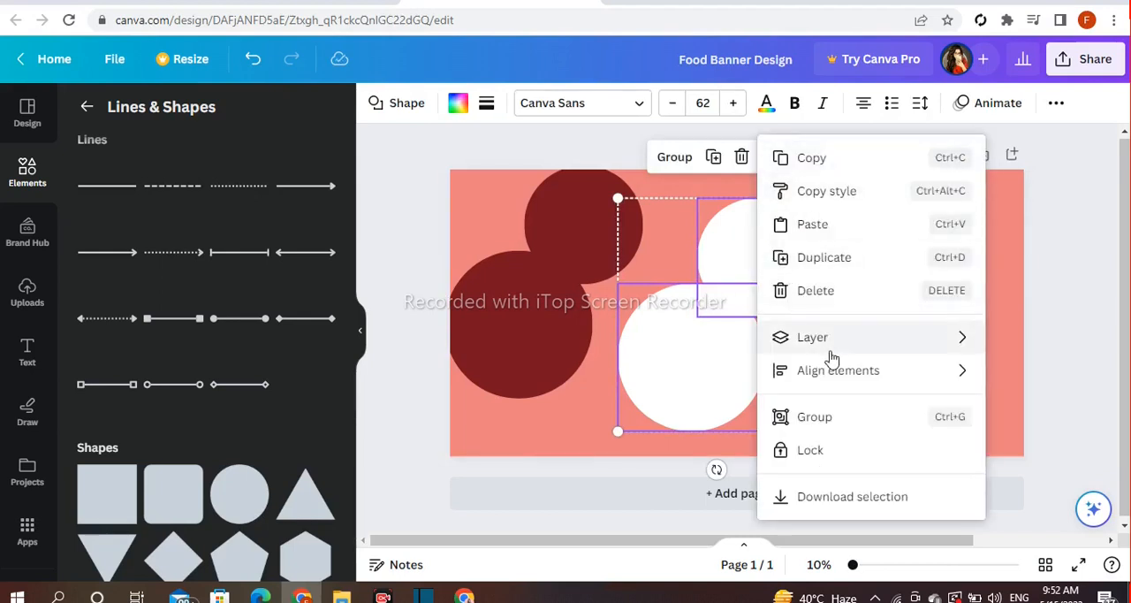
mouse_move(788, 345)
left_click(602, 454)
left_click_drag(671, 394, 522, 352)
left_click_drag(638, 164, 632, 166)
left_click_drag(496, 228, 496, 218)
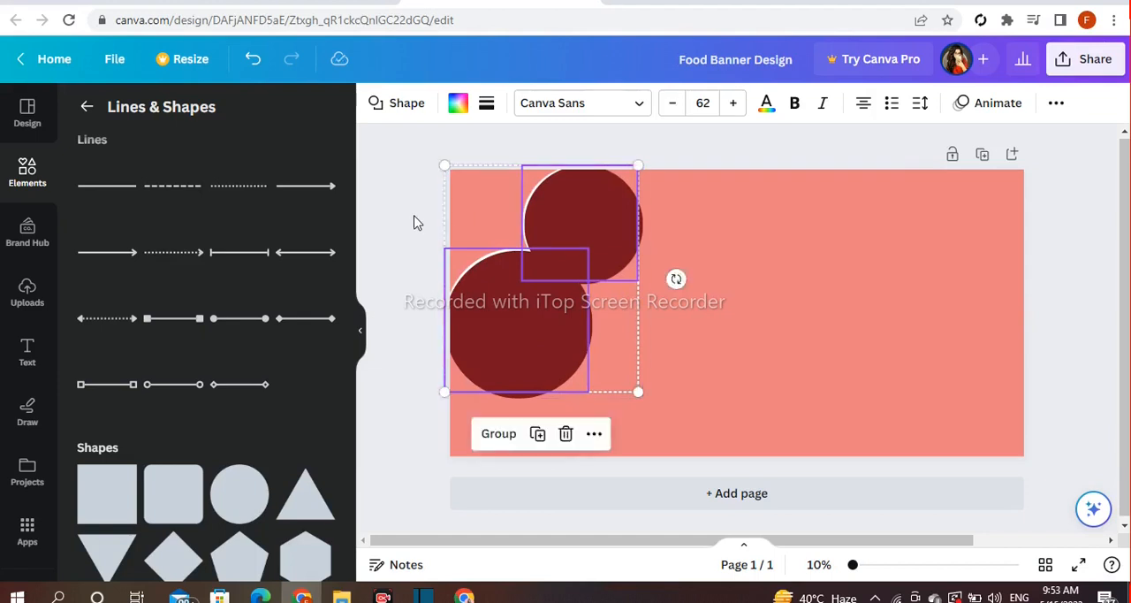
left_click(411, 222)
Add maroon rectangles from the square shape and stretch them to cover the banner area below and to the right of the circles
scroll(277, 360, "down", 2)
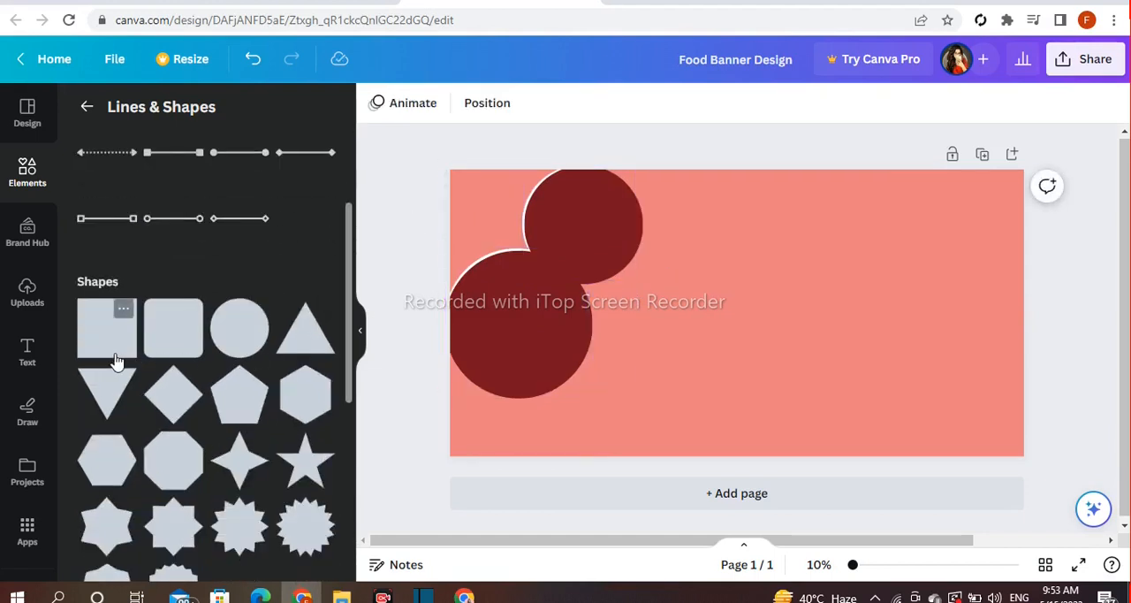
left_click(107, 327)
left_click_drag(694, 356, 454, 472)
left_click_drag(522, 384, 516, 416)
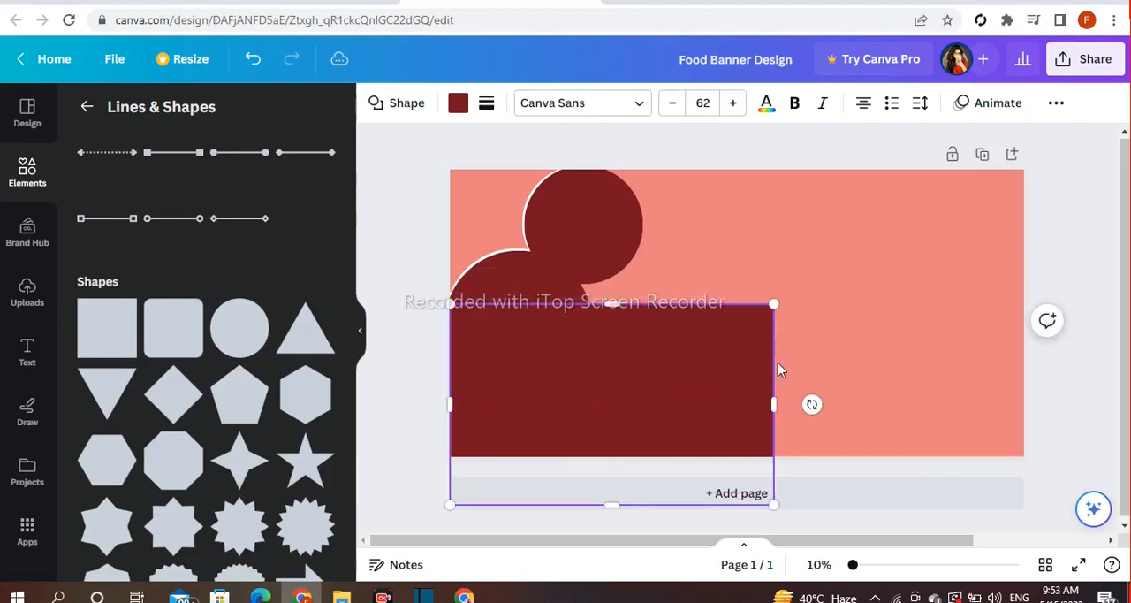
left_click_drag(847, 374, 865, 349)
left_click(420, 276)
left_click_drag(741, 364, 862, 229)
left_click(384, 208)
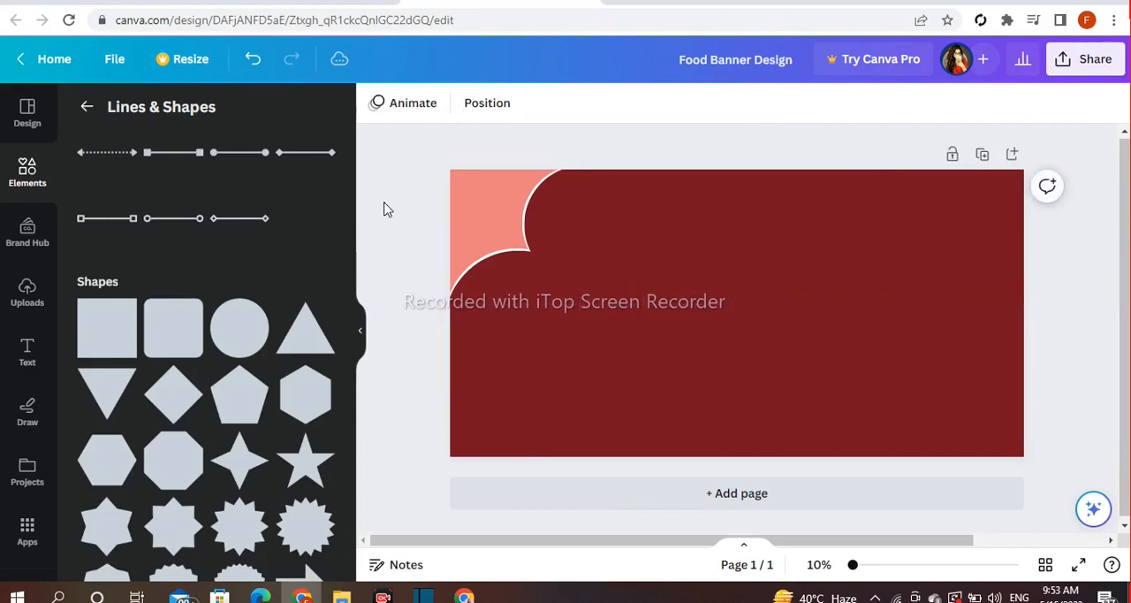
Select all the maroon and white shapes together, scale them up slightly, and realign them with the banner's left edge
left_click_drag(396, 258, 768, 397)
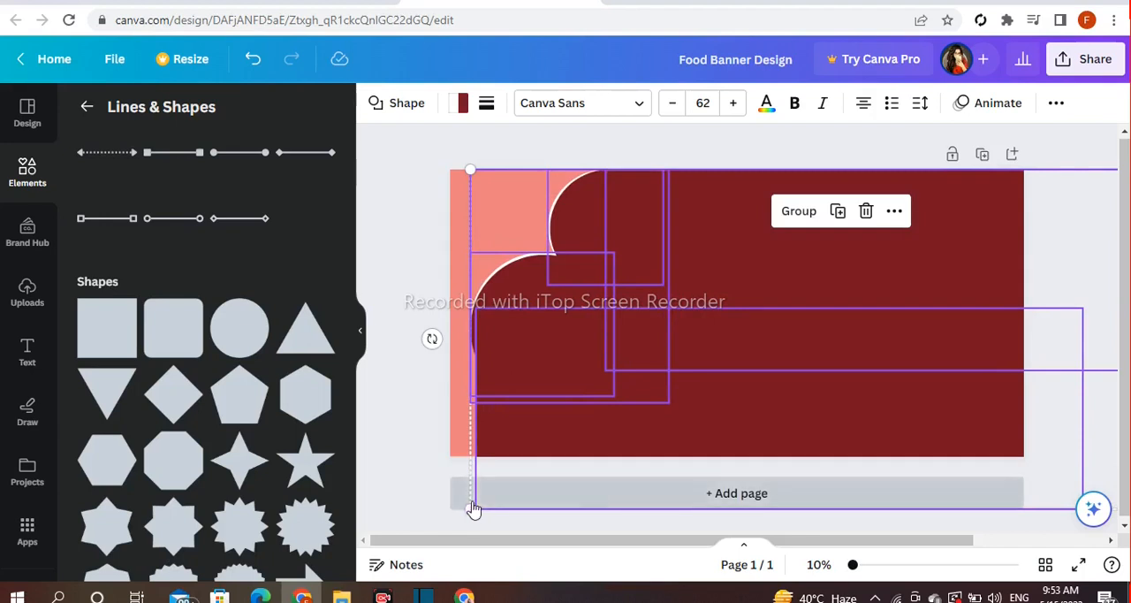
left_click_drag(471, 508, 443, 523)
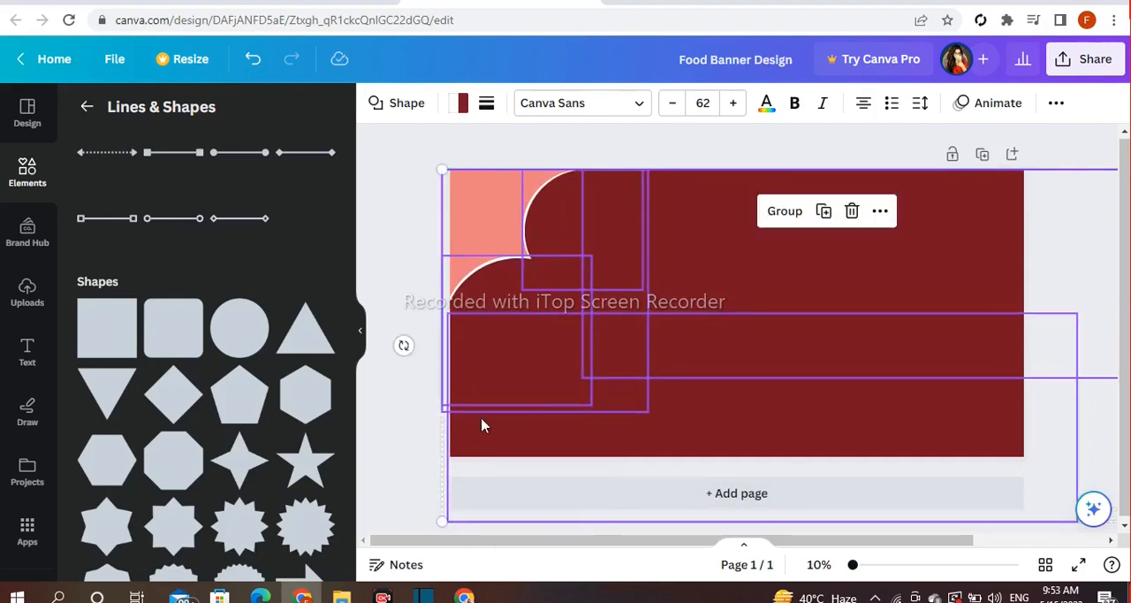
left_click_drag(449, 178, 436, 169)
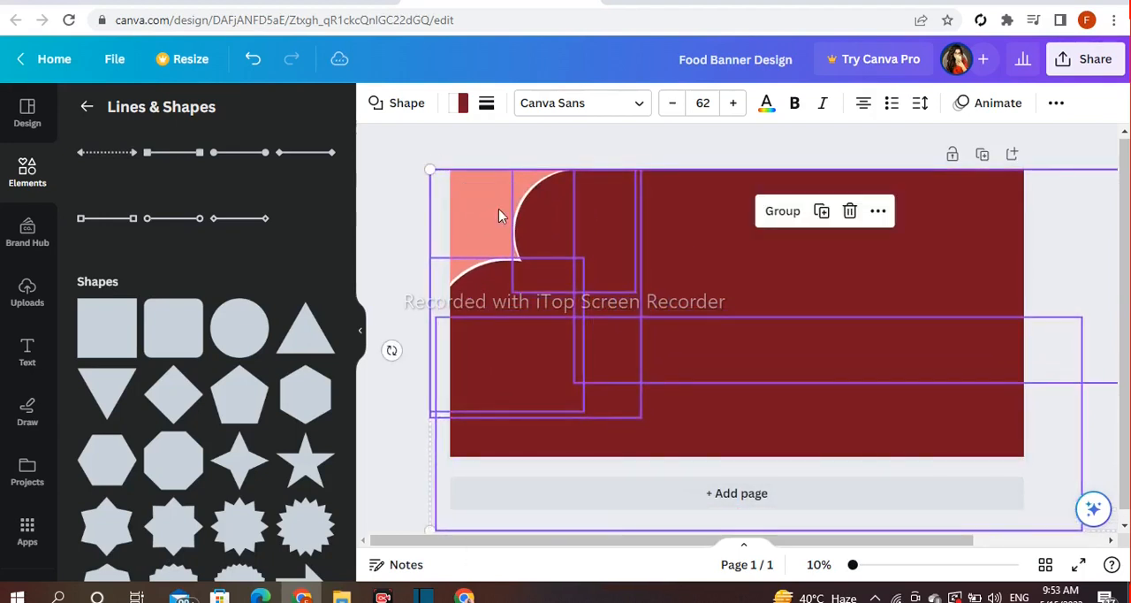
left_click(398, 185)
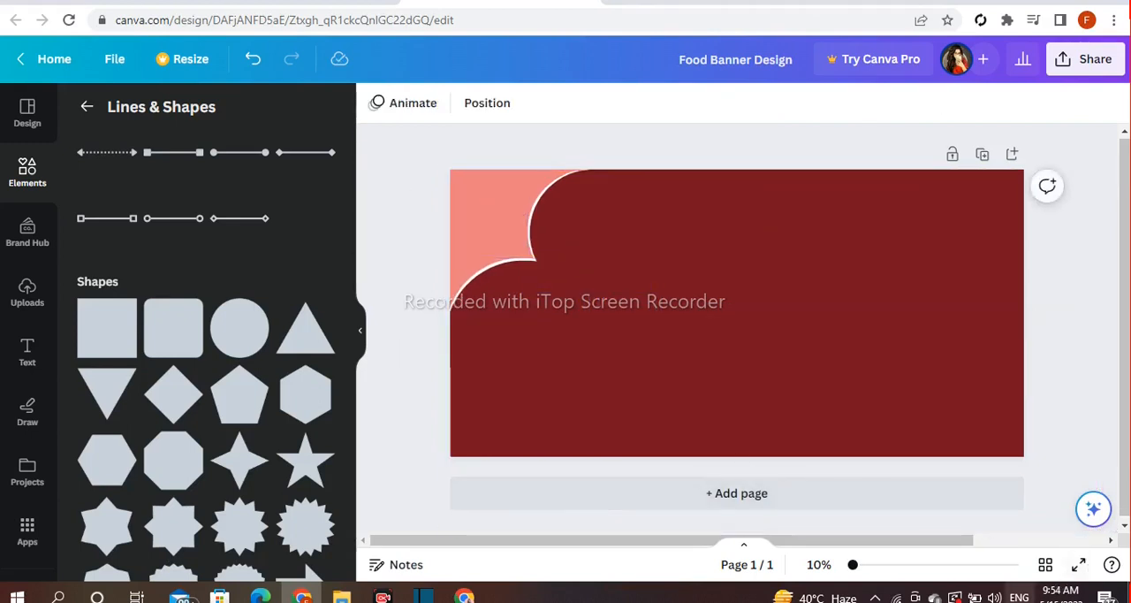
Add another circle to the middle of the banner and fill it white
left_click_drag(853, 567, 861, 566)
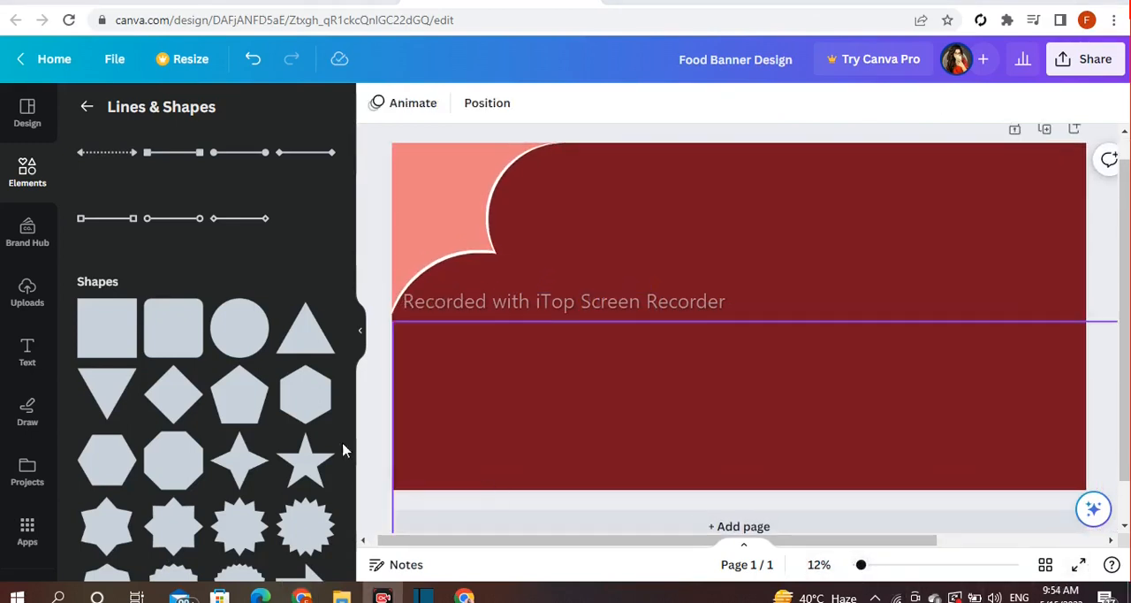
left_click(234, 344)
left_click(458, 103)
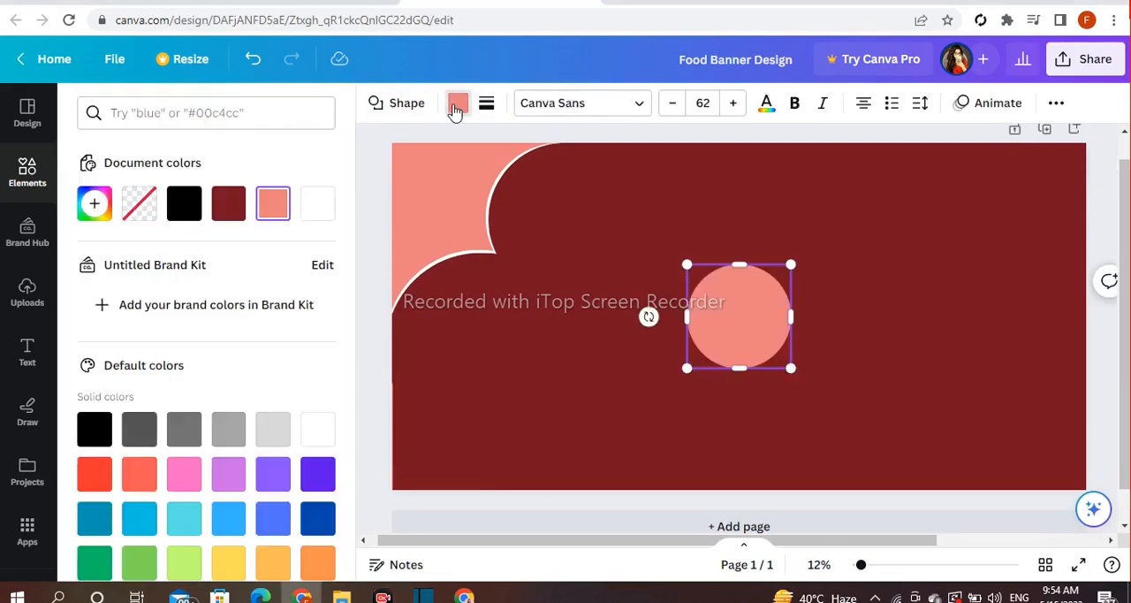
left_click(317, 203)
Enlarge the white circle and position it left of the banner's centre, beside the curved coral corner
left_click_drag(687, 372, 585, 280)
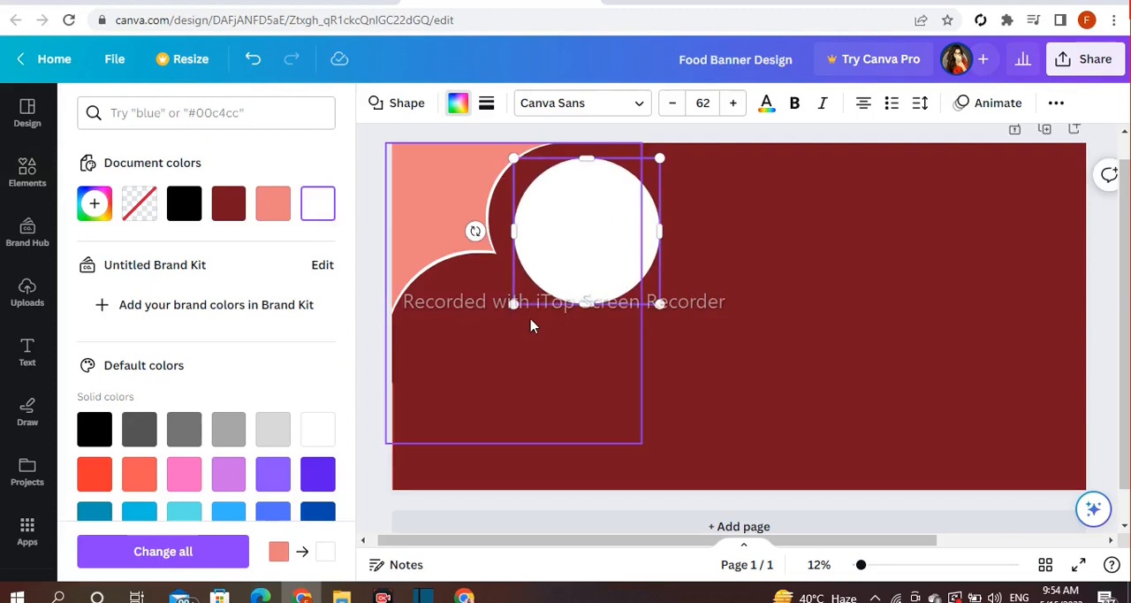
left_click_drag(514, 306, 497, 323)
left_click_drag(538, 270, 556, 308)
left_click(27, 173)
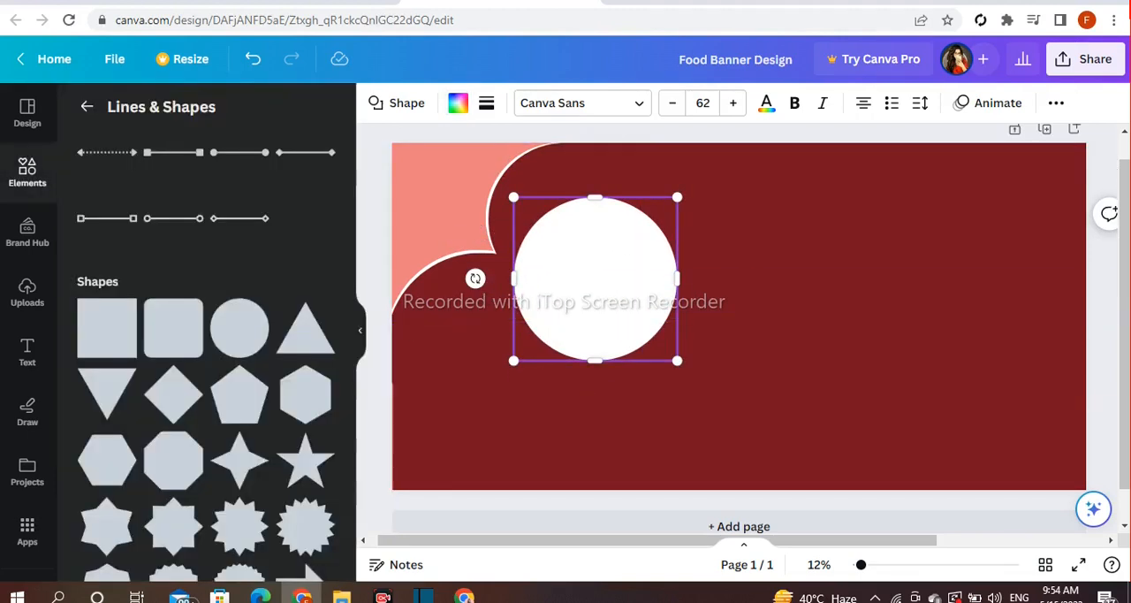
left_click(372, 228)
Duplicate the white circle, shrink the copy, and place it against the large circle's lower-left side
left_click(583, 280)
left_click(568, 159)
left_click_drag(581, 297, 520, 384)
left_click_drag(623, 292, 577, 348)
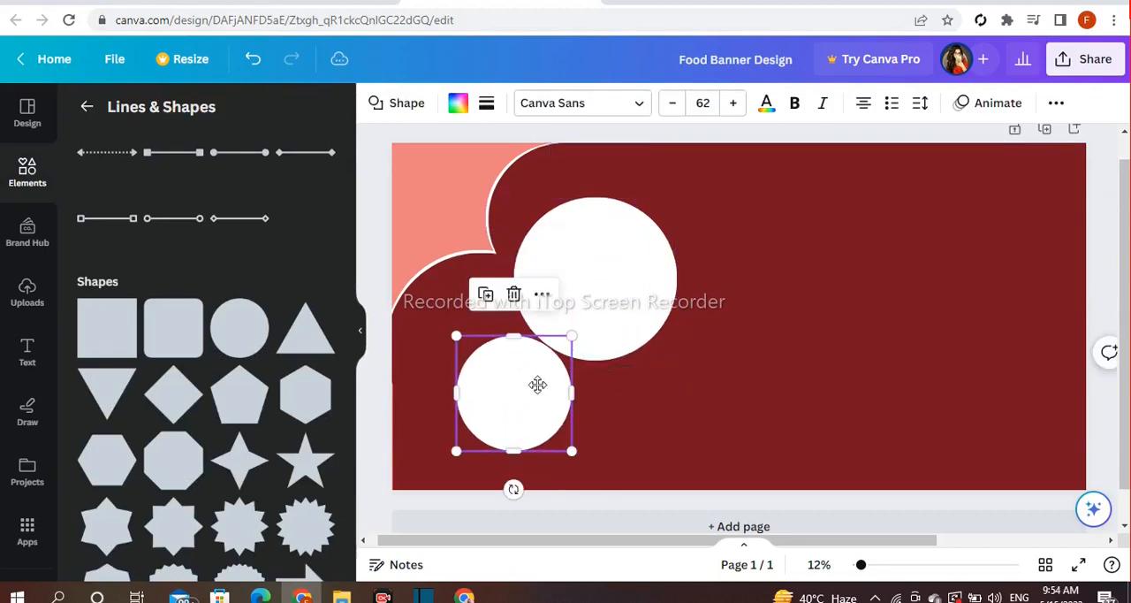
left_click_drag(535, 397, 537, 379)
left_click_drag(462, 437, 468, 431)
left_click(377, 294)
Place a third white circle, slightly larger than the small one, against the large circle's lower-right side
left_click_drag(512, 389, 690, 380)
left_click_drag(634, 414, 645, 382)
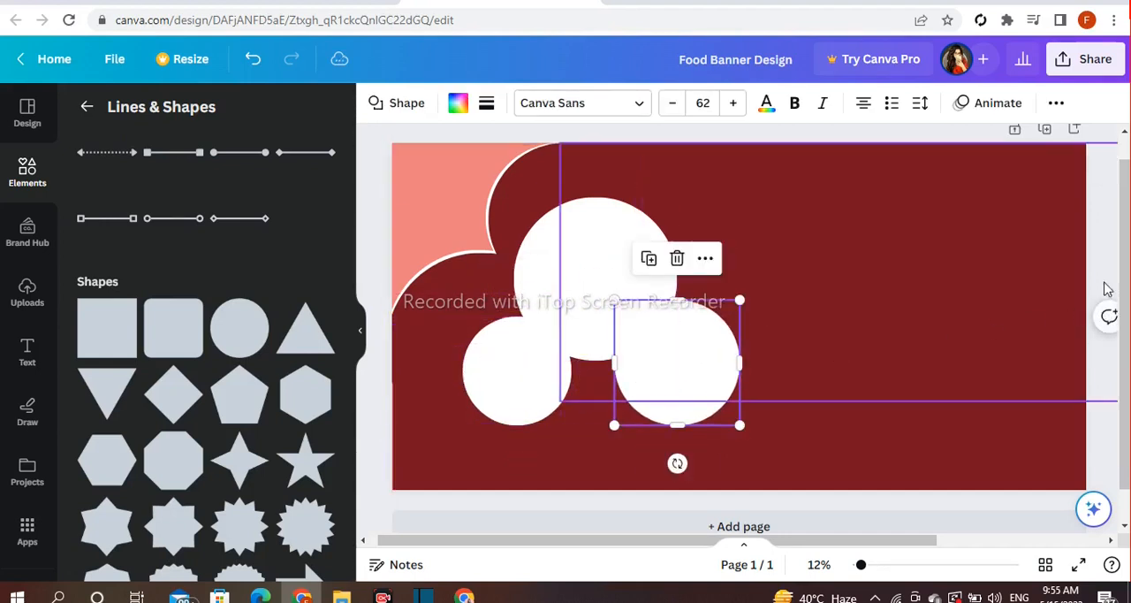
left_click(1112, 271)
Add a circular image frame to the banner from the Frames collection
left_click(27, 176)
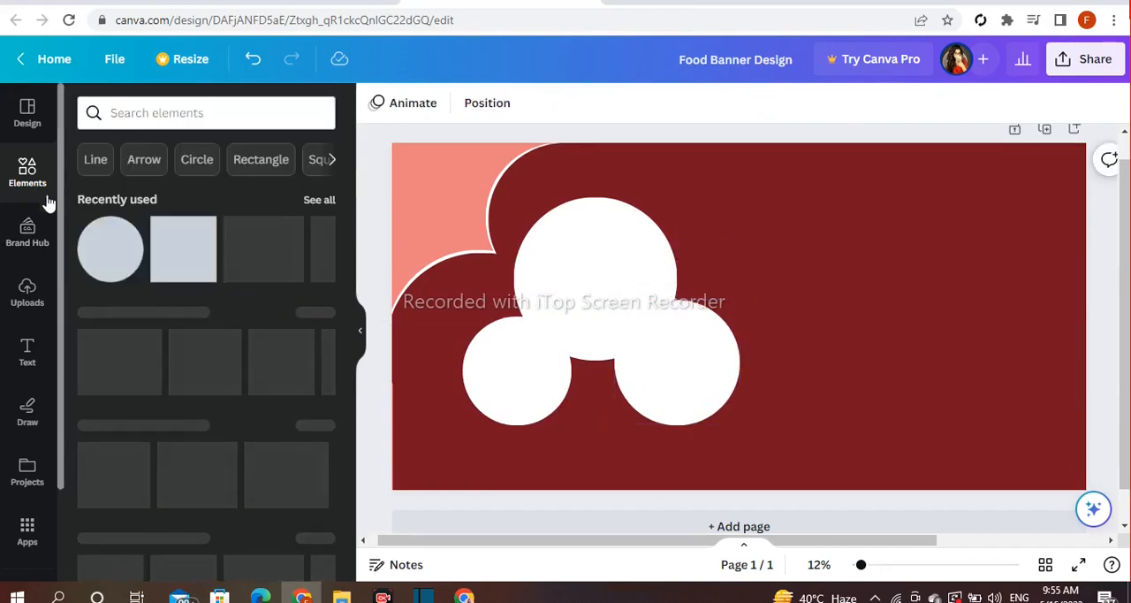
scroll(308, 256, "down", 3)
scroll(308, 256, "down", 10)
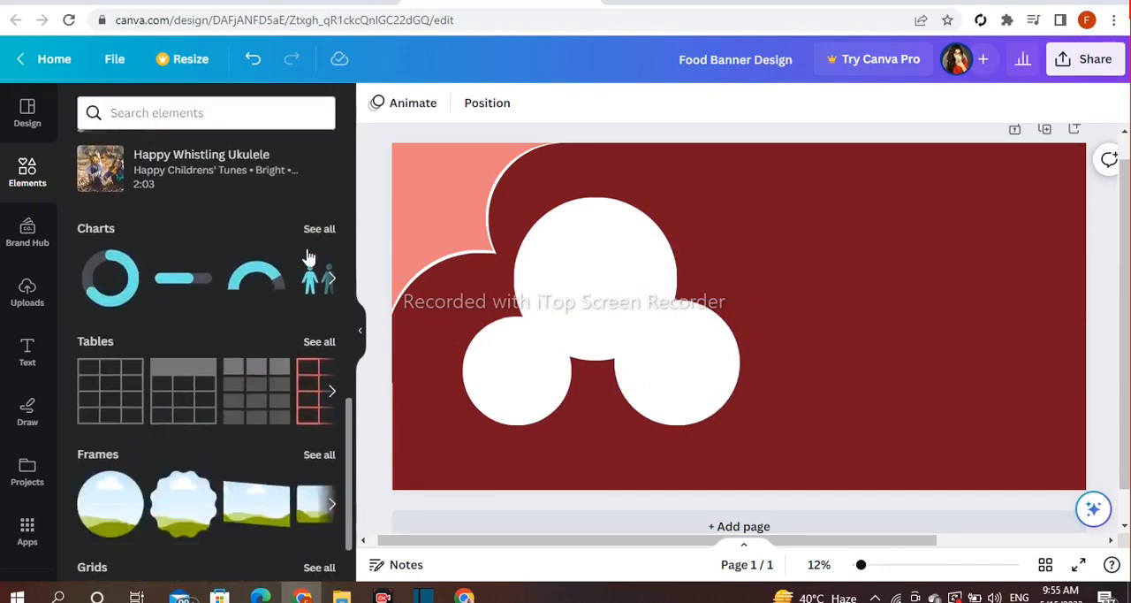
left_click(310, 347)
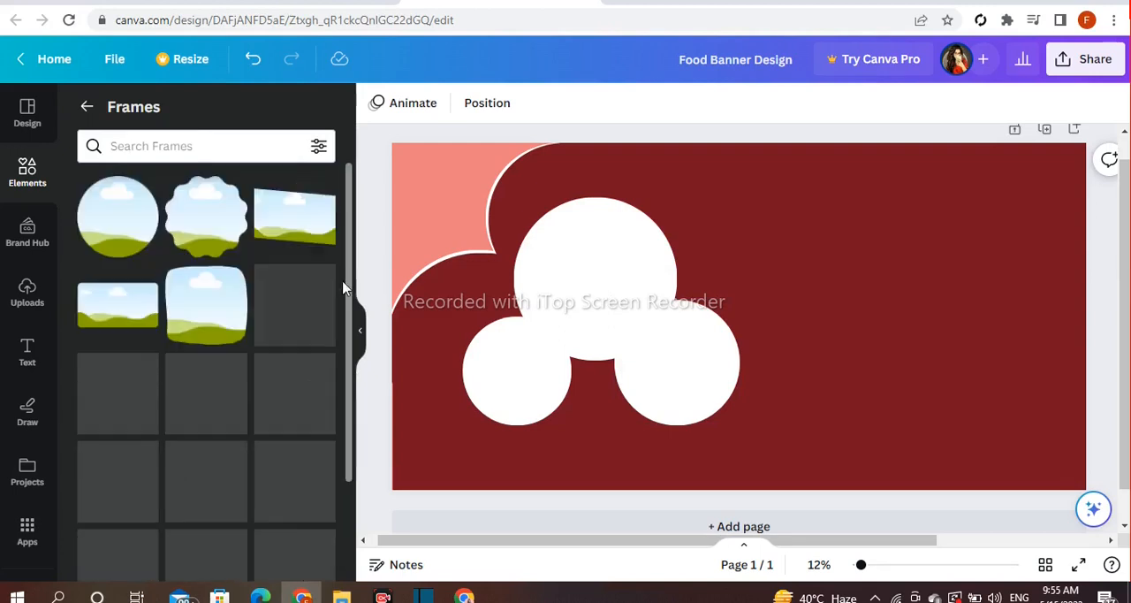
left_click(111, 242)
Resize the circular frame and centre it inside the large white circle, leaving a thin white rim
left_click_drag(826, 229, 812, 243)
left_click_drag(768, 308, 635, 265)
left_click_drag(680, 198, 662, 216)
left_click_drag(621, 273, 625, 259)
left_click_drag(669, 351, 673, 355)
left_click_drag(599, 299, 596, 297)
left_click_drag(670, 355, 677, 364)
left_click_drag(594, 289, 590, 285)
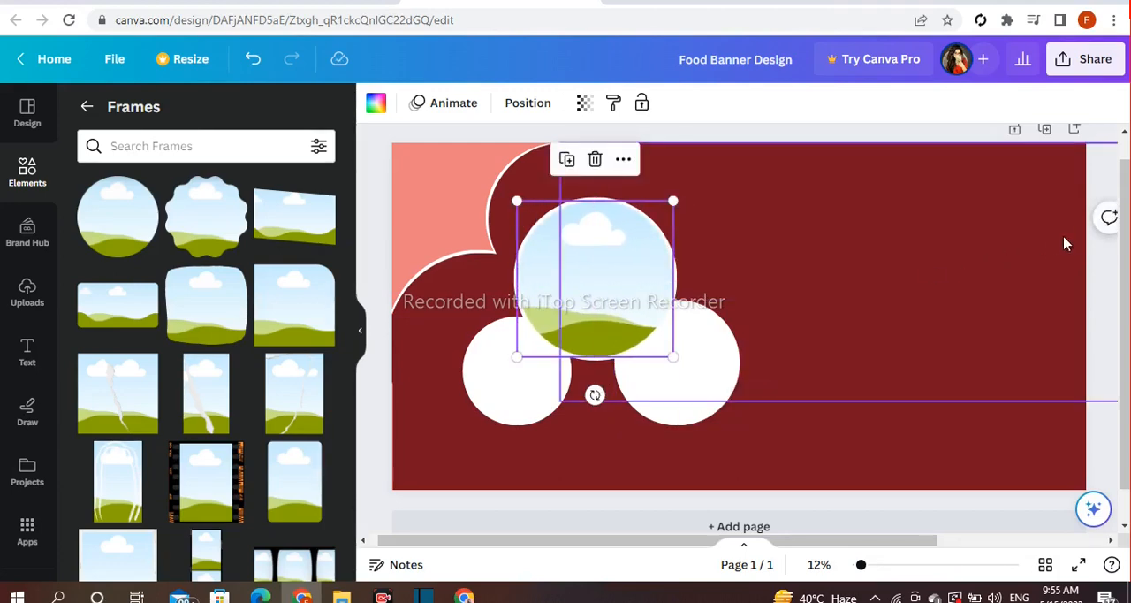
left_click(1113, 267)
Duplicate the circular frame, shrink the copy, and fit it inside the lower-left white circle
left_click(575, 298)
left_click(568, 160)
left_click_drag(640, 252, 580, 305)
left_click_drag(545, 345, 535, 355)
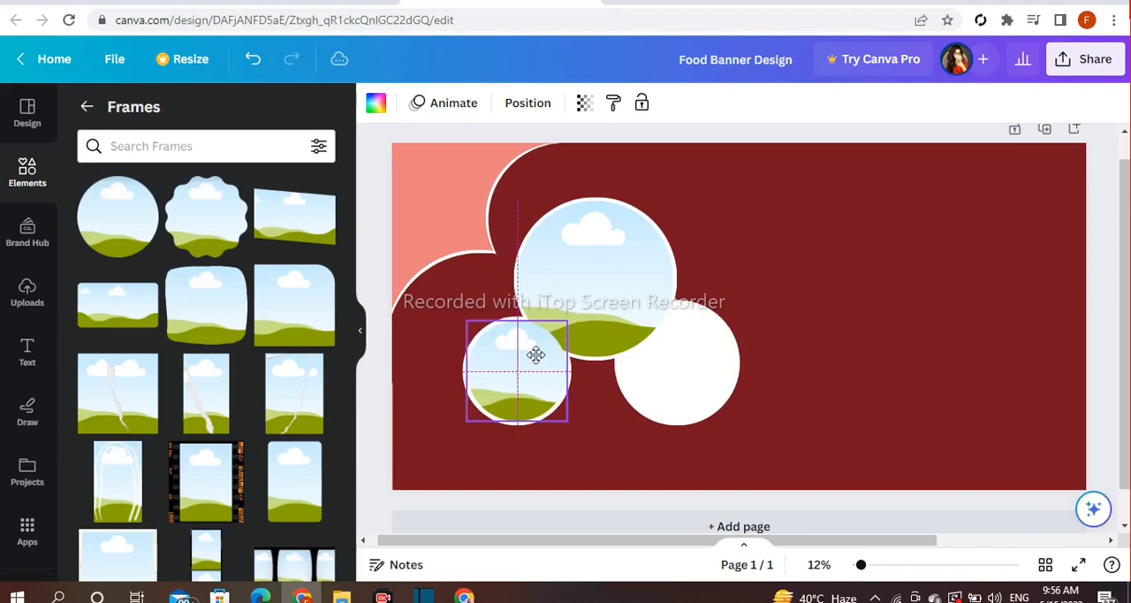
left_click(383, 222)
Duplicate the small circular frame and enlarge the copy to fit inside the lower-right white circle with an even white rim
left_click(528, 336)
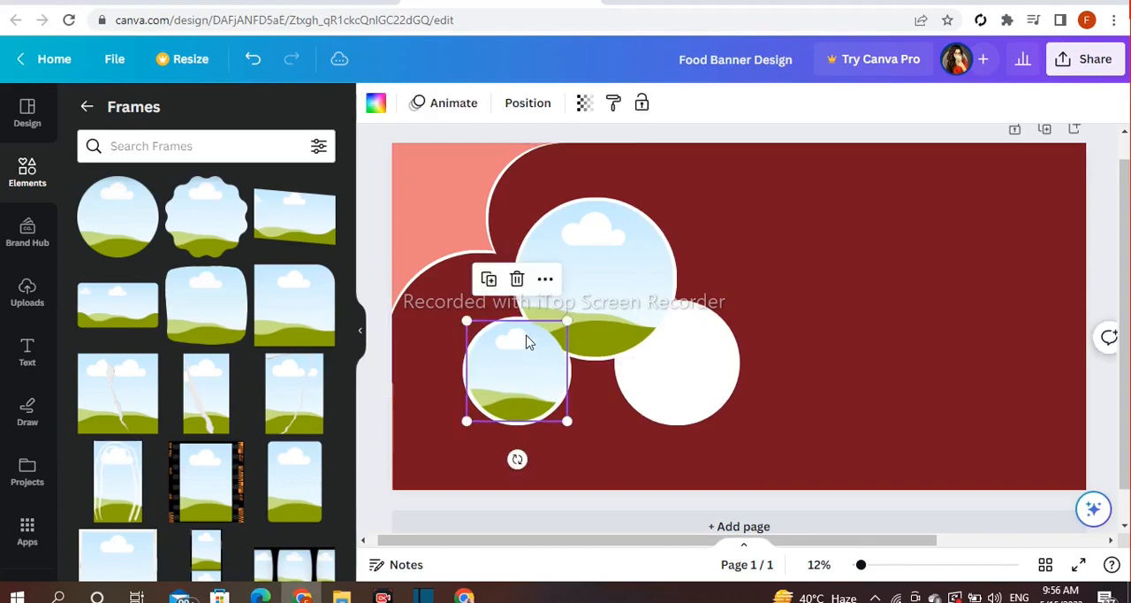
left_click_drag(528, 374, 692, 359)
left_click_drag(628, 409, 621, 421)
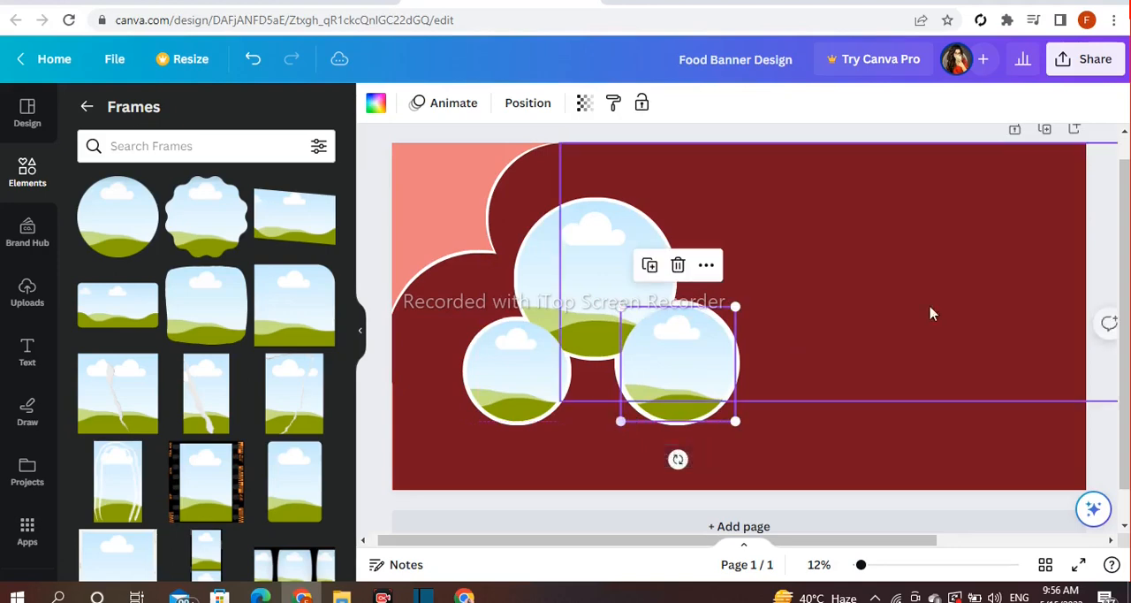
left_click(1116, 233)
left_click(664, 356)
left_click_drag(664, 355, 663, 351)
left_click_drag(620, 419, 616, 424)
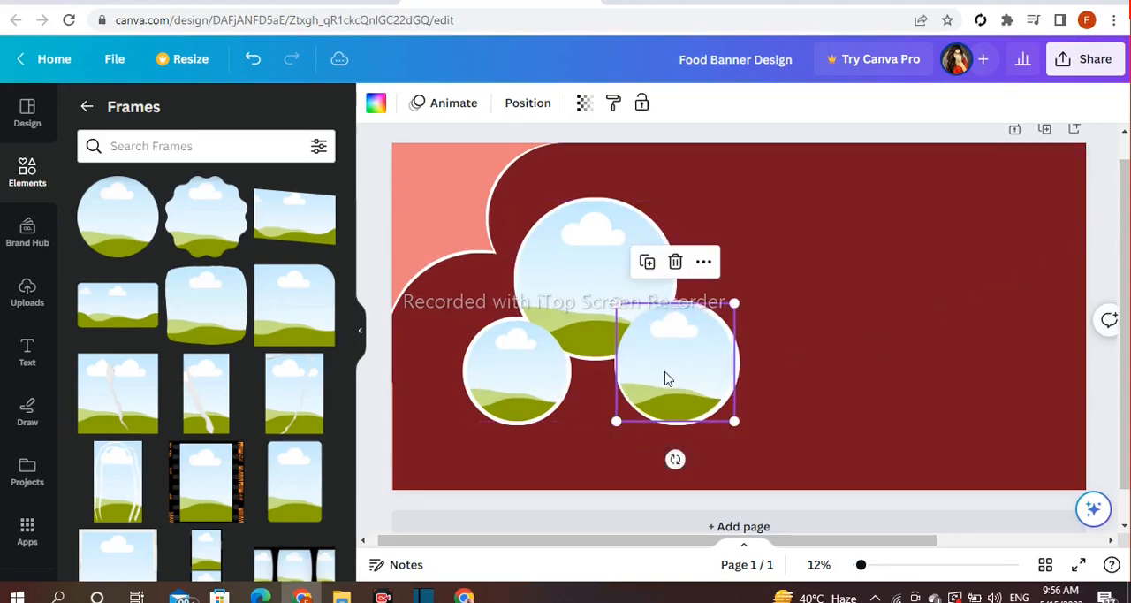
left_click_drag(666, 379, 666, 373)
left_click(1110, 276)
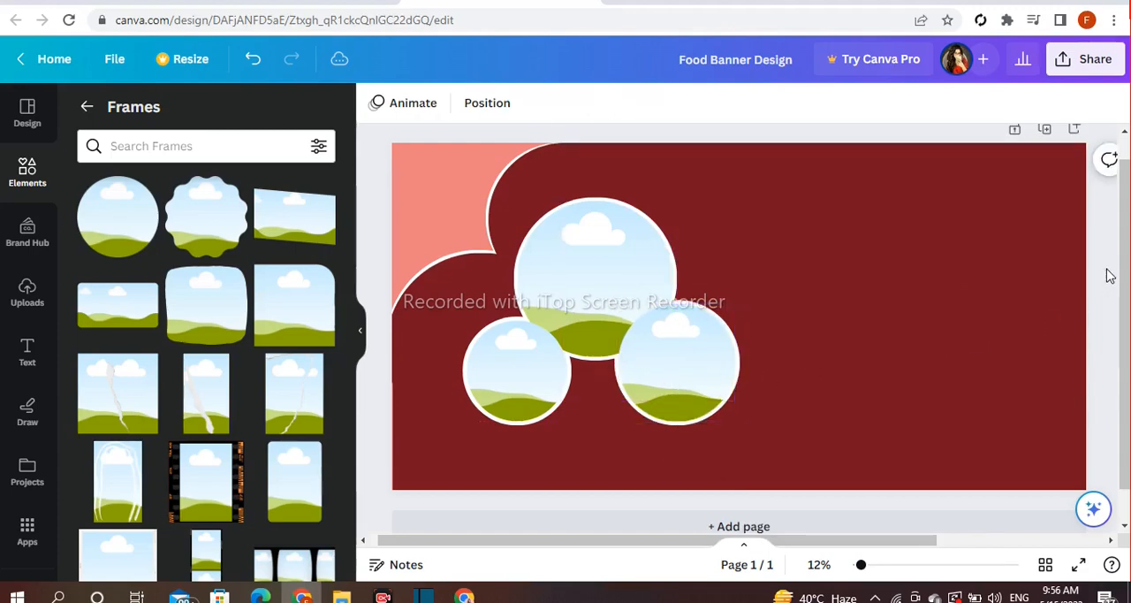
Add a plain straight line, shorten it, and place it horizontally near the banner's lower-right corner
left_click(86, 106)
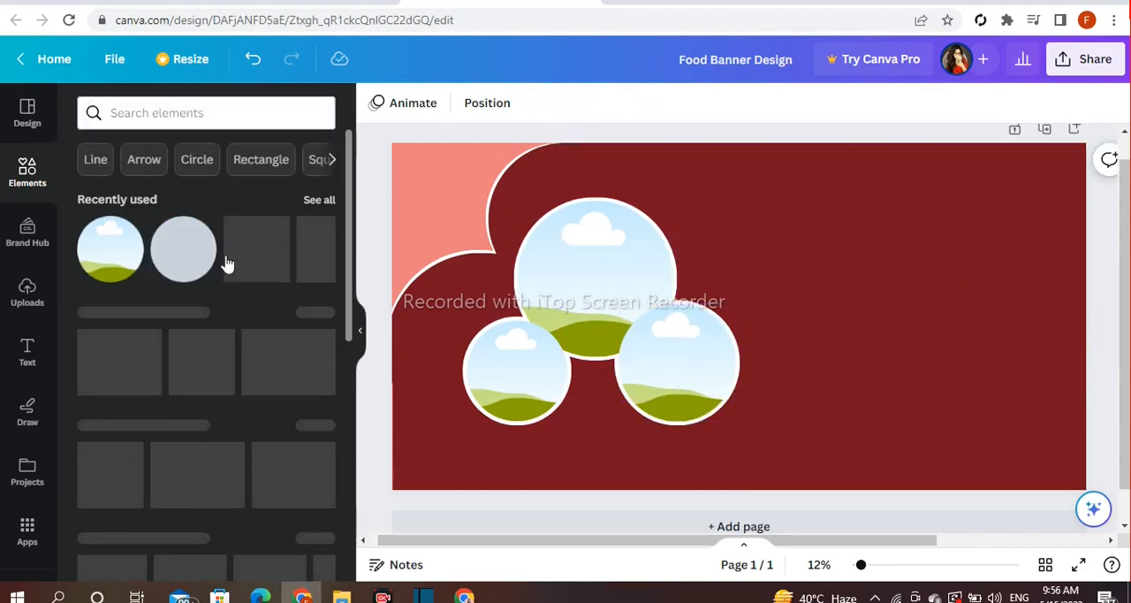
left_click(93, 159)
left_click(99, 196)
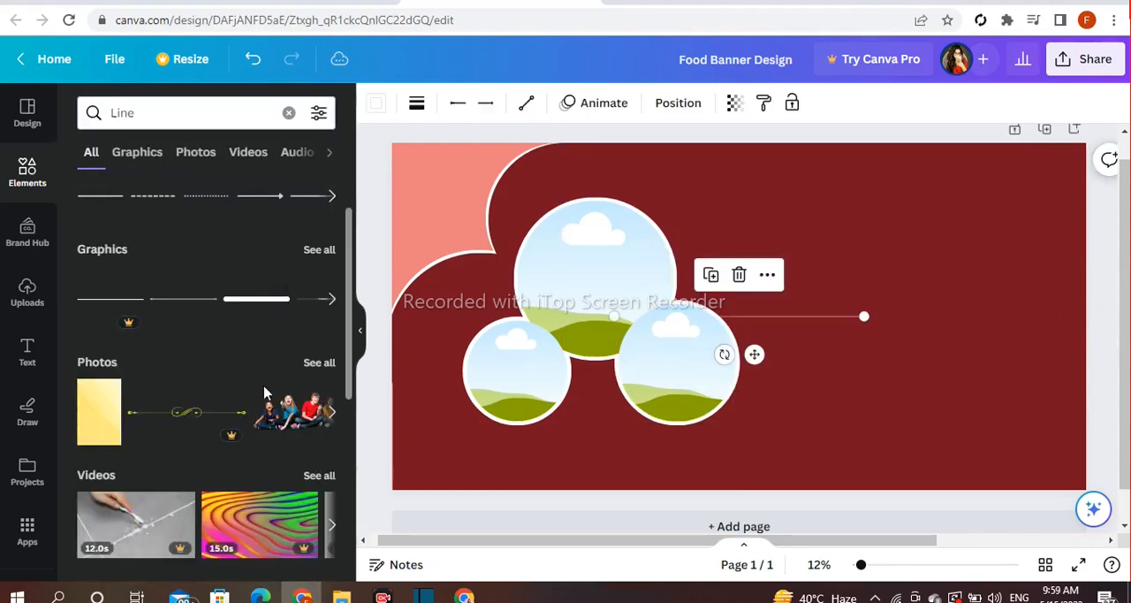
left_click_drag(753, 354, 925, 457)
left_click_drag(784, 420, 886, 421)
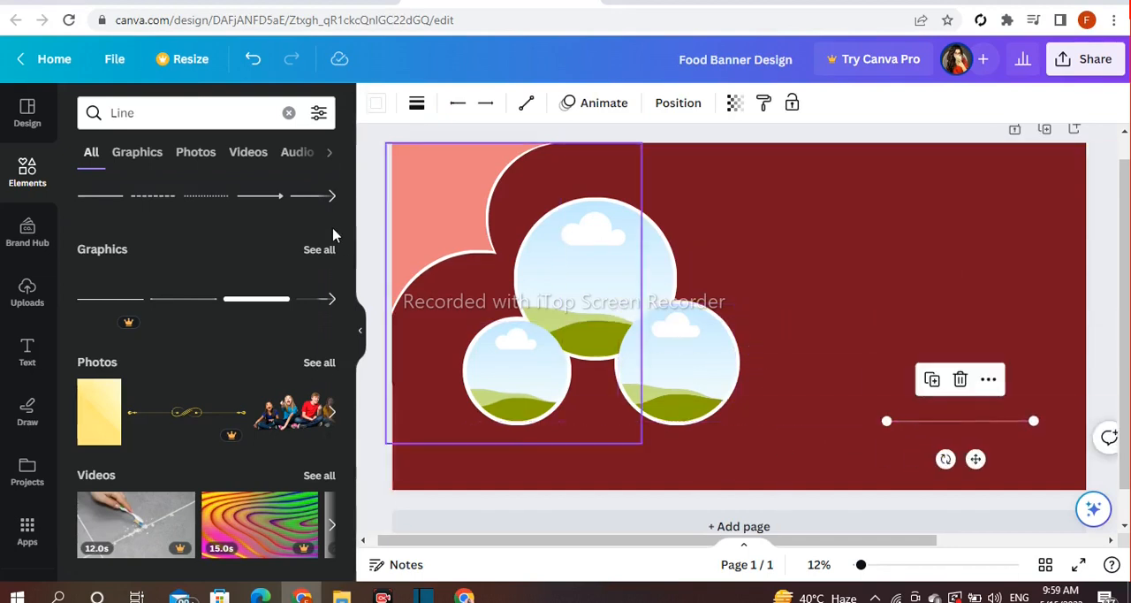
left_click(416, 105)
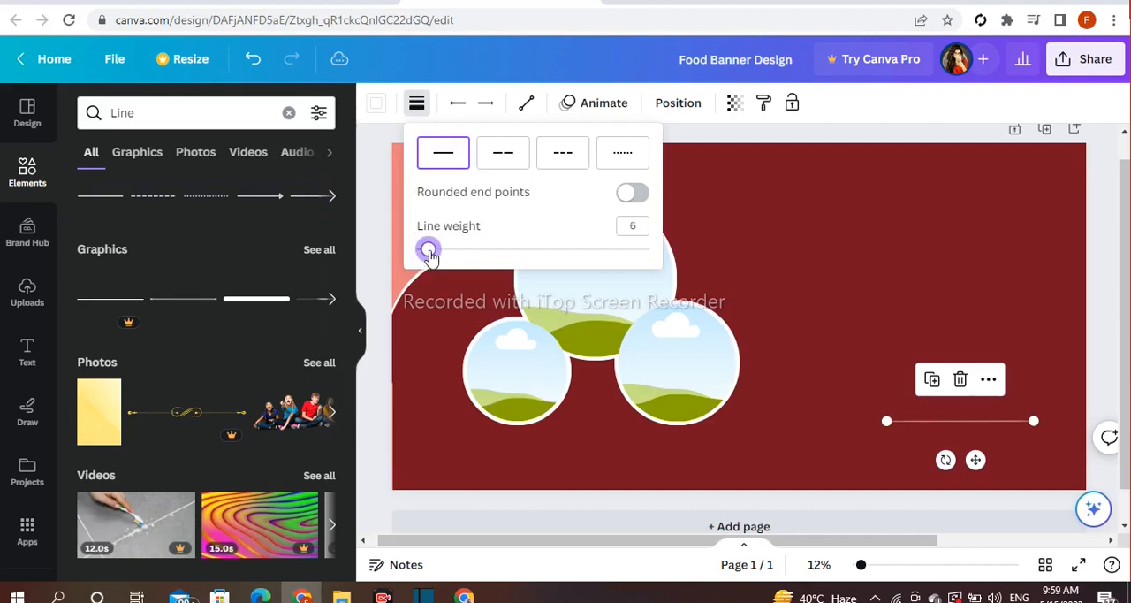
left_click_drag(884, 420, 878, 420)
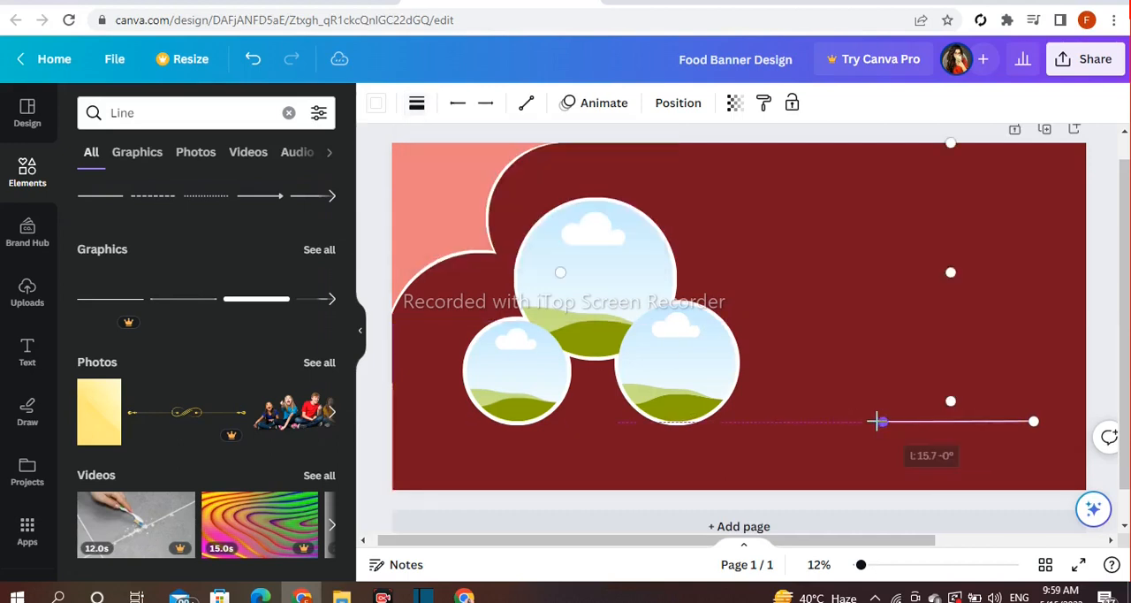
Move the line beside the lower-left circle and shorten it so it runs from near the banner's left edge into the circle
left_click_drag(973, 461, 510, 439)
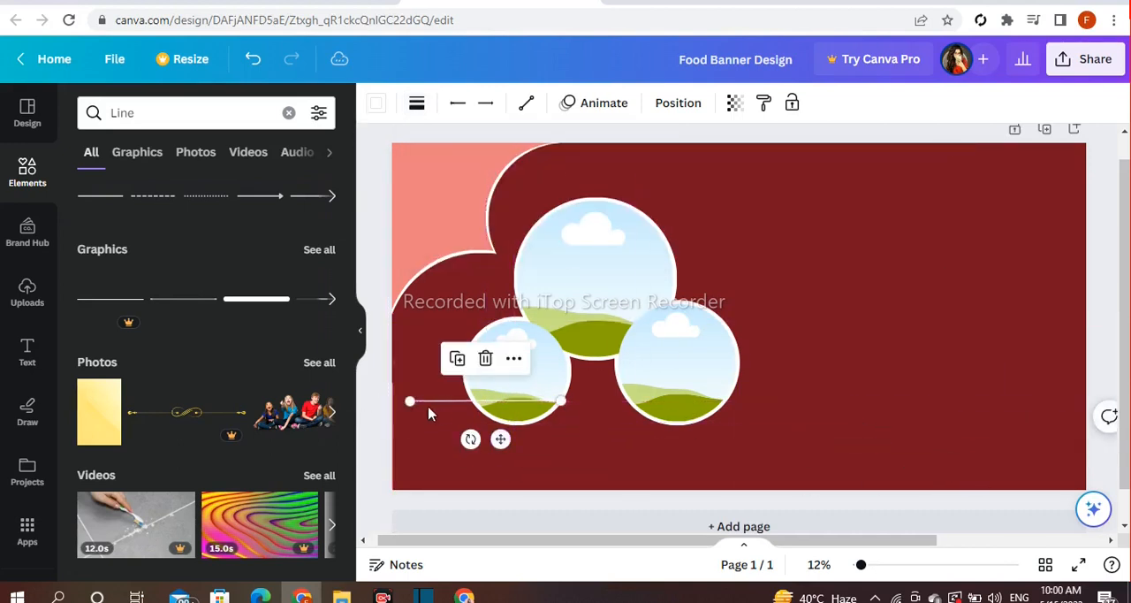
left_click_drag(408, 401, 497, 403)
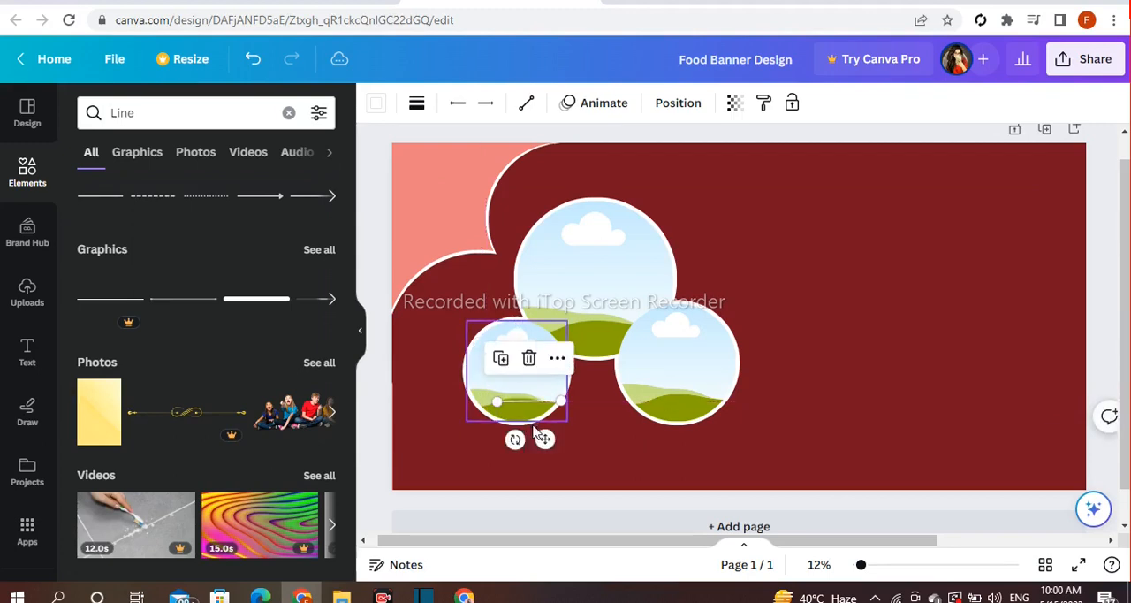
left_click_drag(541, 439, 465, 438)
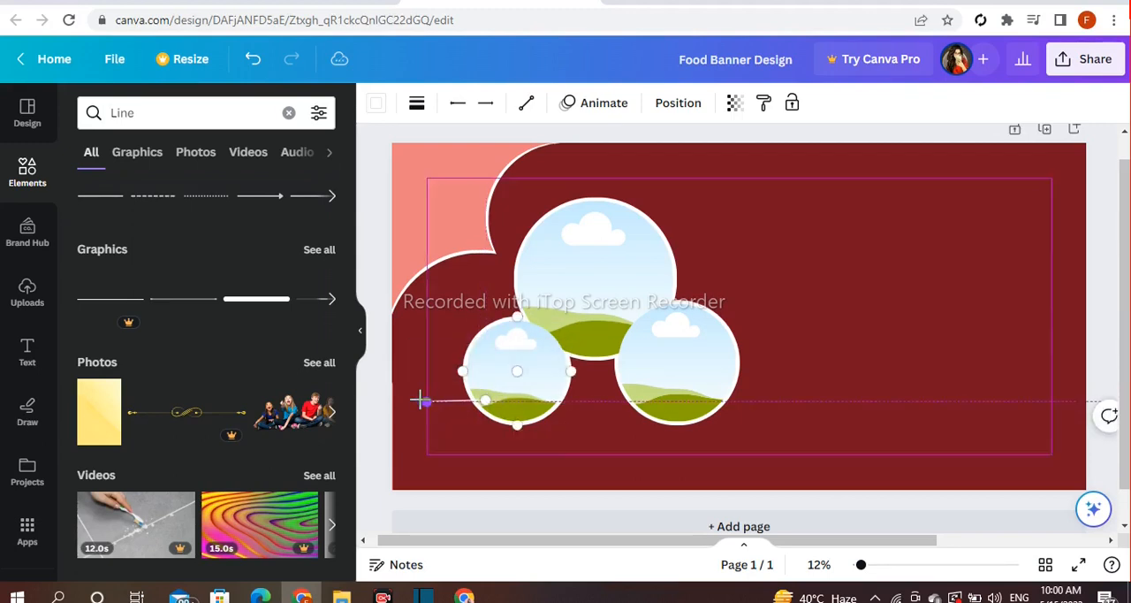
left_click(382, 403)
left_click(445, 400)
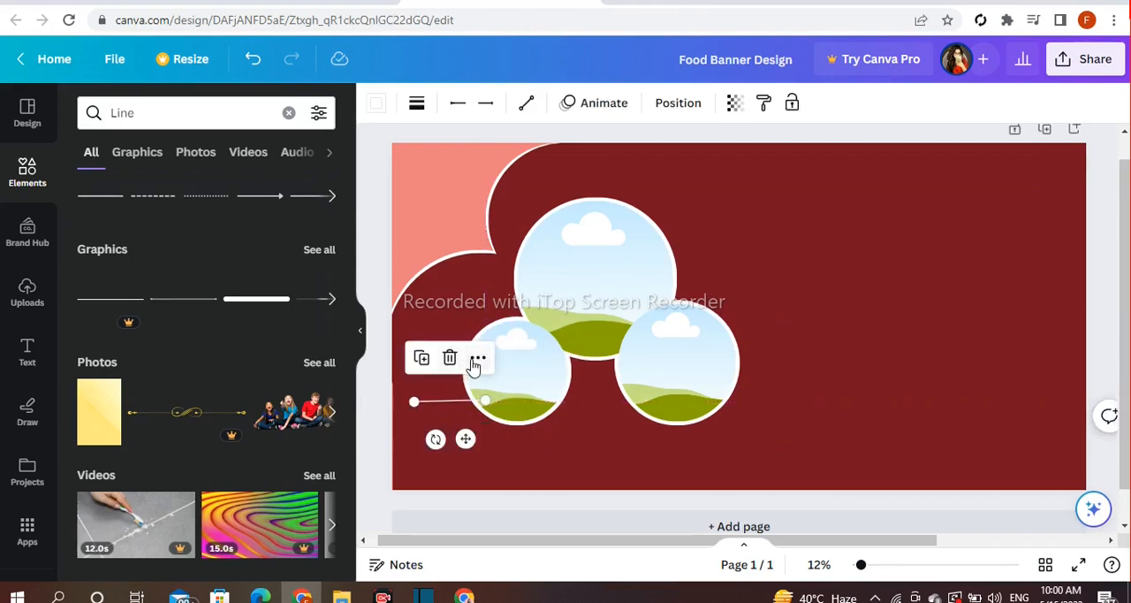
Send the horizontal line backward behind the lower-left circle
right_click(466, 362)
mouse_move(513, 343)
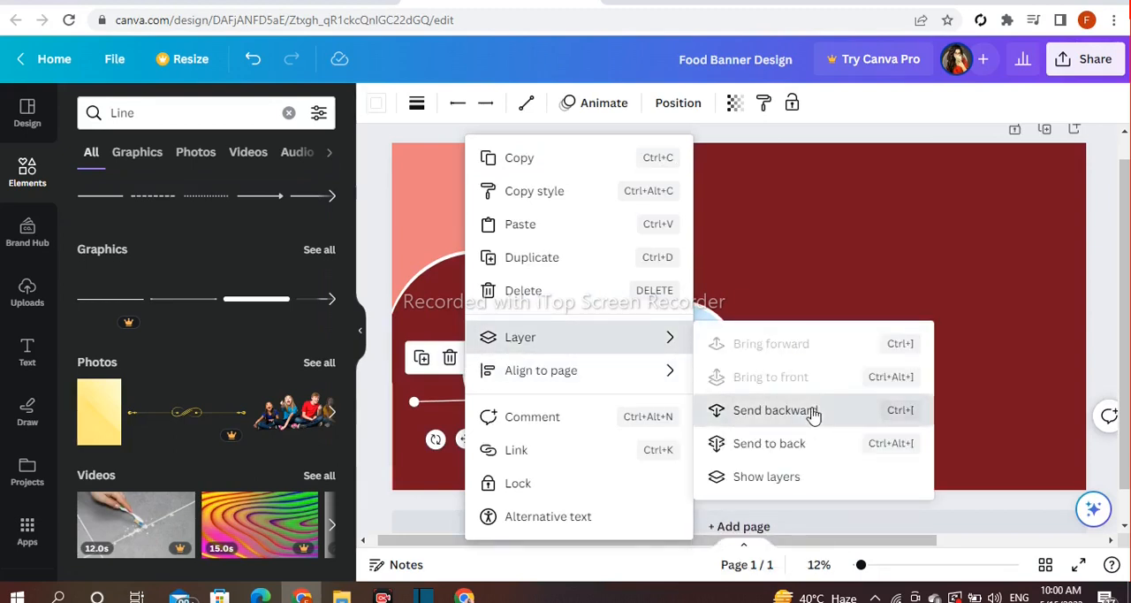
left_click(738, 416)
left_click(389, 314)
left_click(377, 313)
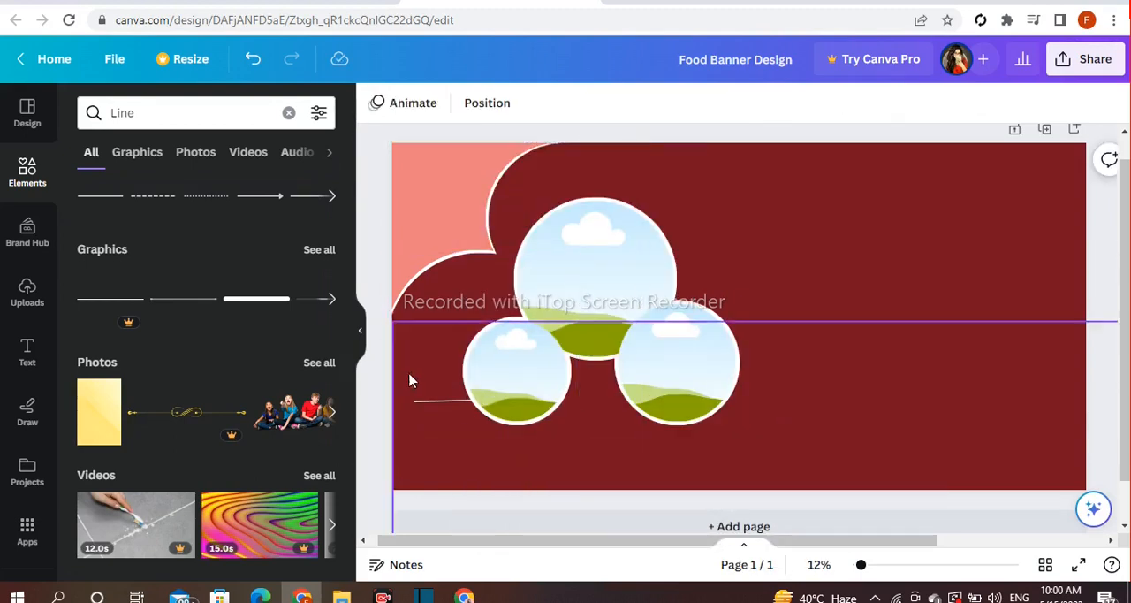
Duplicate the line, rotate the copy vertical, and run it from the horizontal line's left end to the banner's bottom edge
left_click(439, 400)
left_click_drag(437, 440, 565, 474)
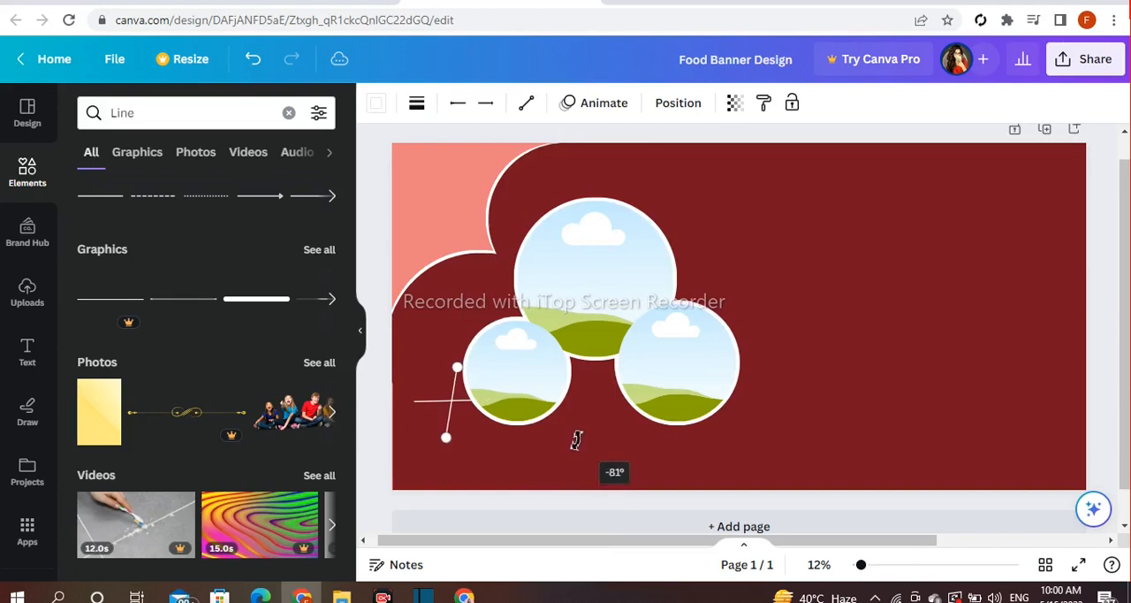
left_click_drag(579, 420, 450, 421)
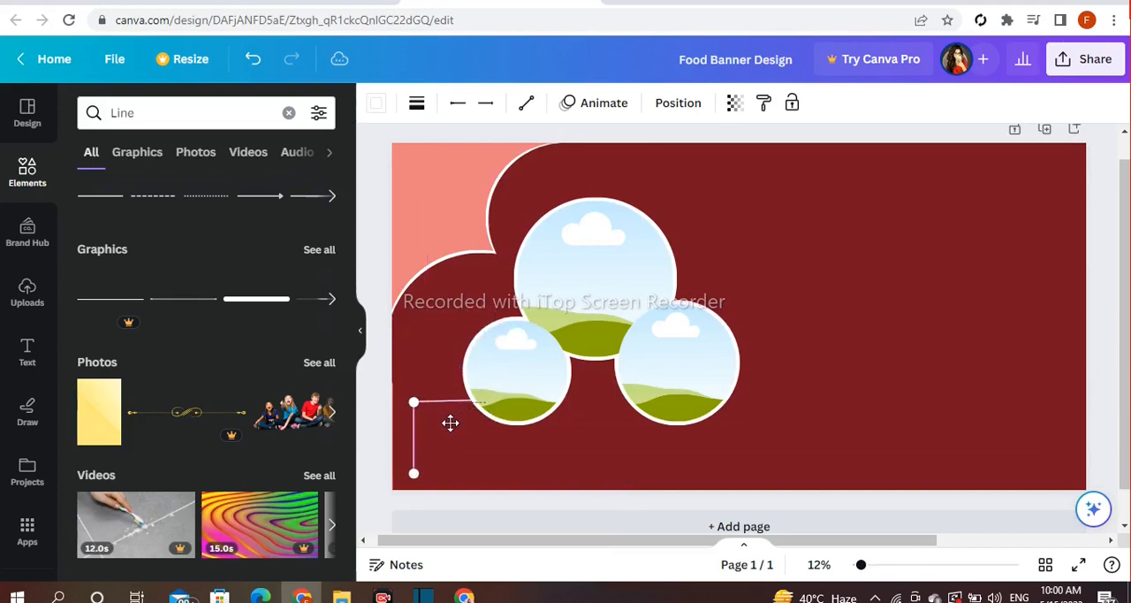
mouse_move(412, 473)
left_mouse_down()
mouse_move(740, 492)
mouse_move(642, 454)
mouse_move(409, 449)
mouse_move(416, 493)
left_mouse_up()
left_click(375, 484)
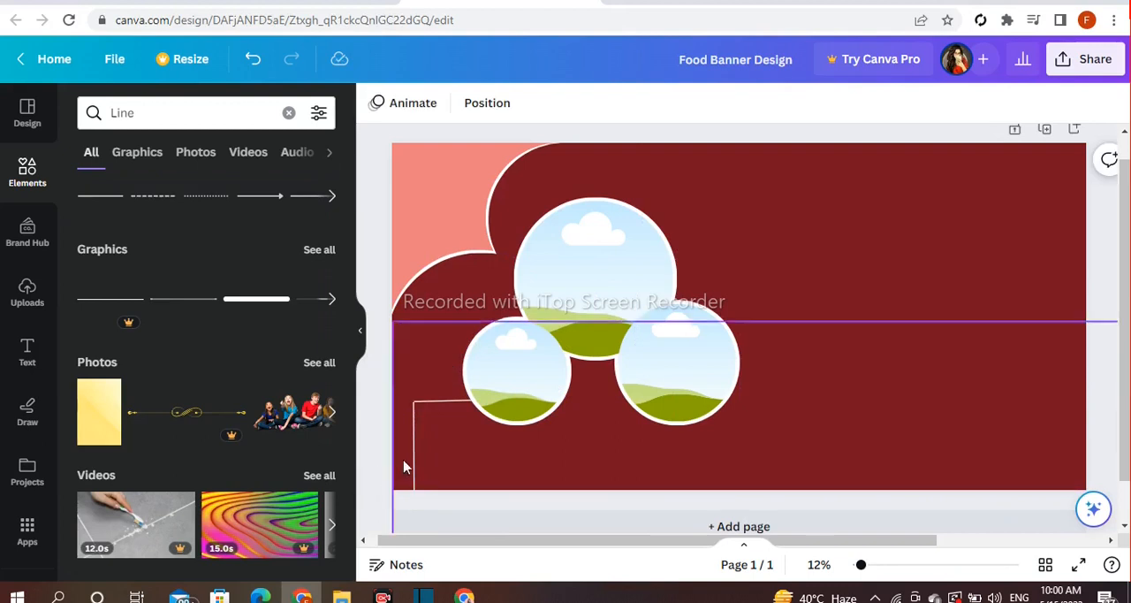
Duplicate the vertical line and place the copy slightly right of and below the original
left_click(414, 435)
left_click(366, 403)
left_click(411, 458)
left_click_drag(452, 434, 476, 453)
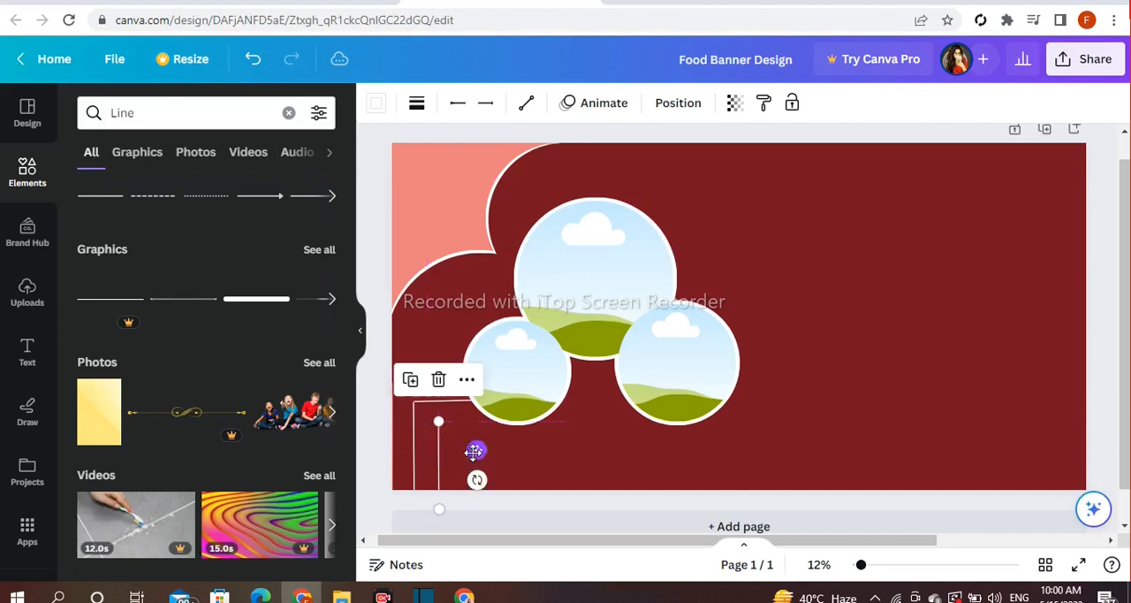
Duplicate the horizontal line and join the copy to the top end of the inner vertical line
left_click(398, 397)
left_click(426, 397)
left_click_drag(463, 439, 487, 453)
left_click(363, 413)
left_click(472, 424)
left_click(384, 421)
Send the inner horizontal line backward behind the lower-left circle
left_click(470, 421)
left_click(502, 378)
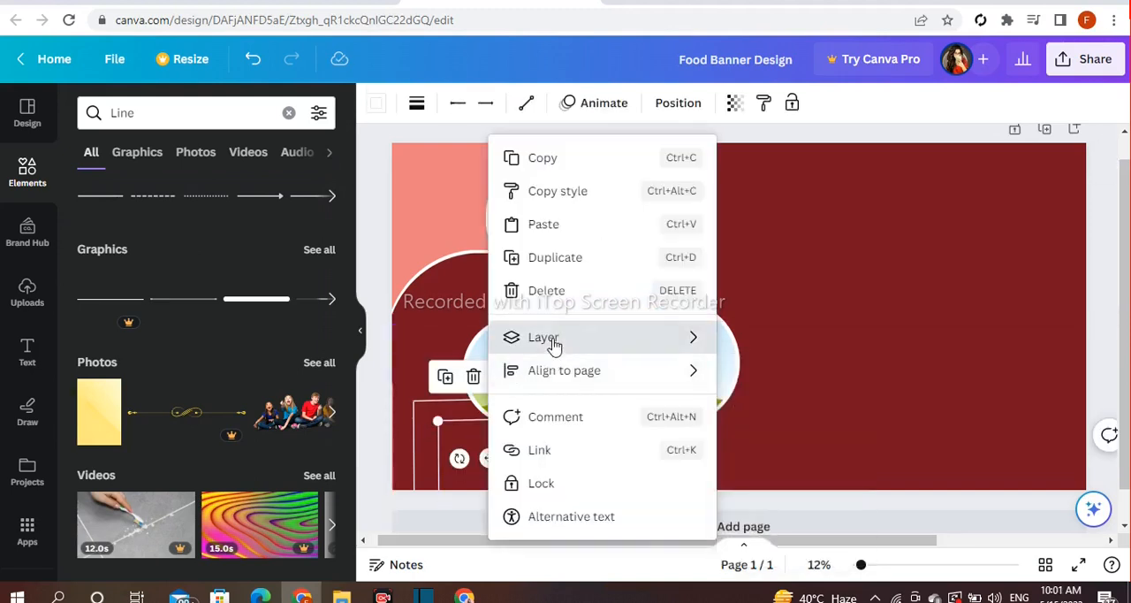
mouse_move(518, 346)
left_click(821, 419)
left_click(380, 395)
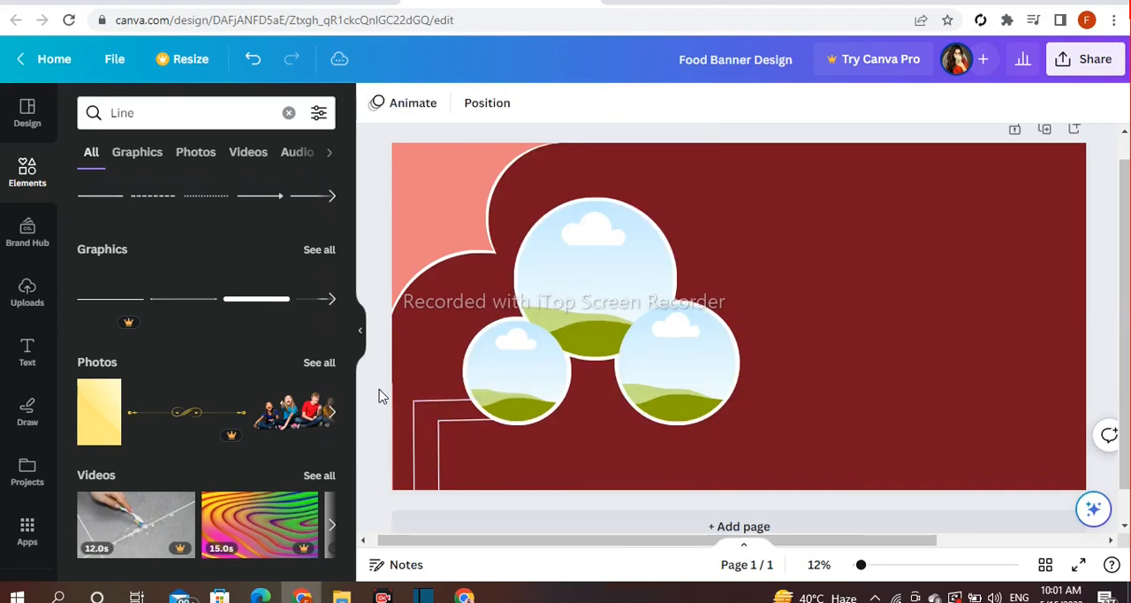
Duplicate the outer vertical line and place the copy at the banner's top edge, right of the large circle
left_click(415, 464)
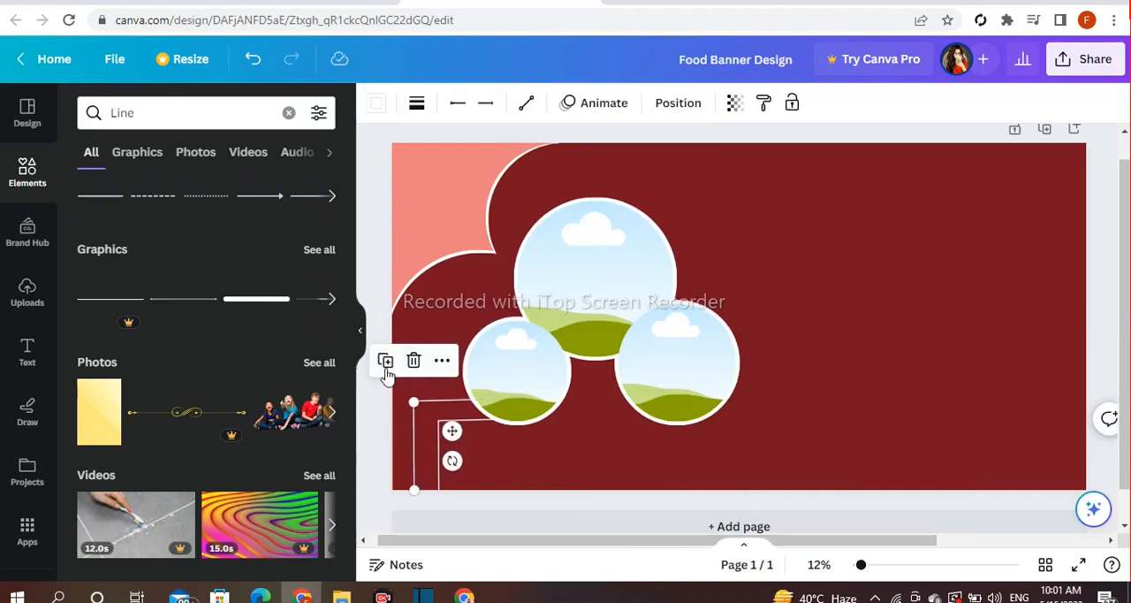
left_click_drag(456, 434, 794, 171)
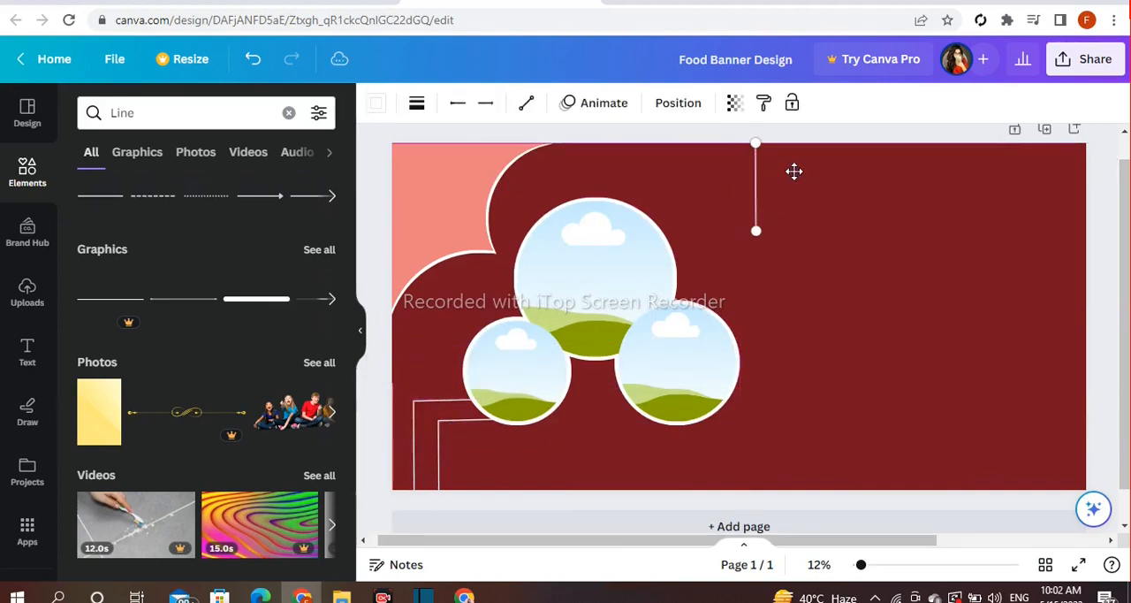
left_click(372, 283)
Duplicate the outer horizontal line and stretch the copy from the upper vertical line's bottom end into the large circle
left_click(443, 404)
left_click_drag(464, 436, 717, 349)
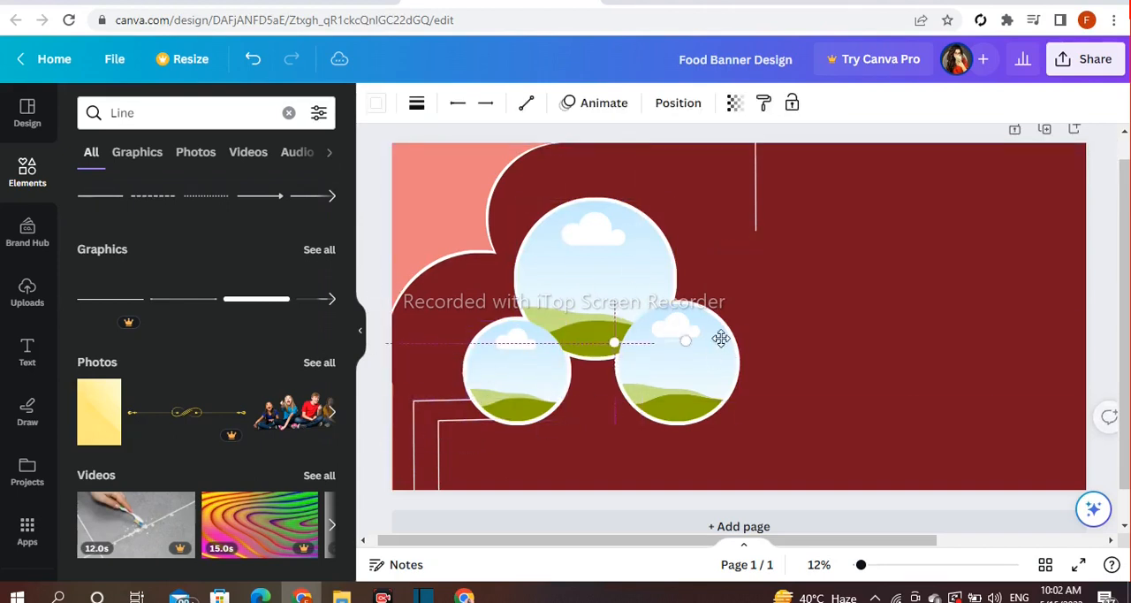
left_click_drag(739, 275, 730, 272)
left_click_drag(683, 232, 648, 227)
left_click(371, 247)
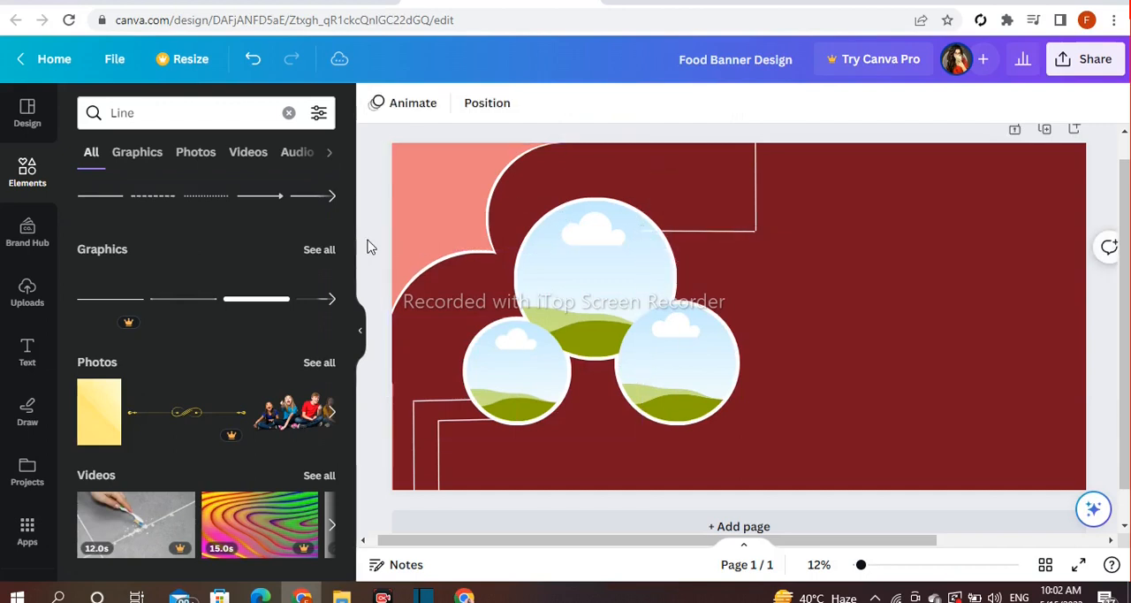
Shorten the upper horizontal line and move the upper vertical line left to meet its new right end
left_click(716, 236)
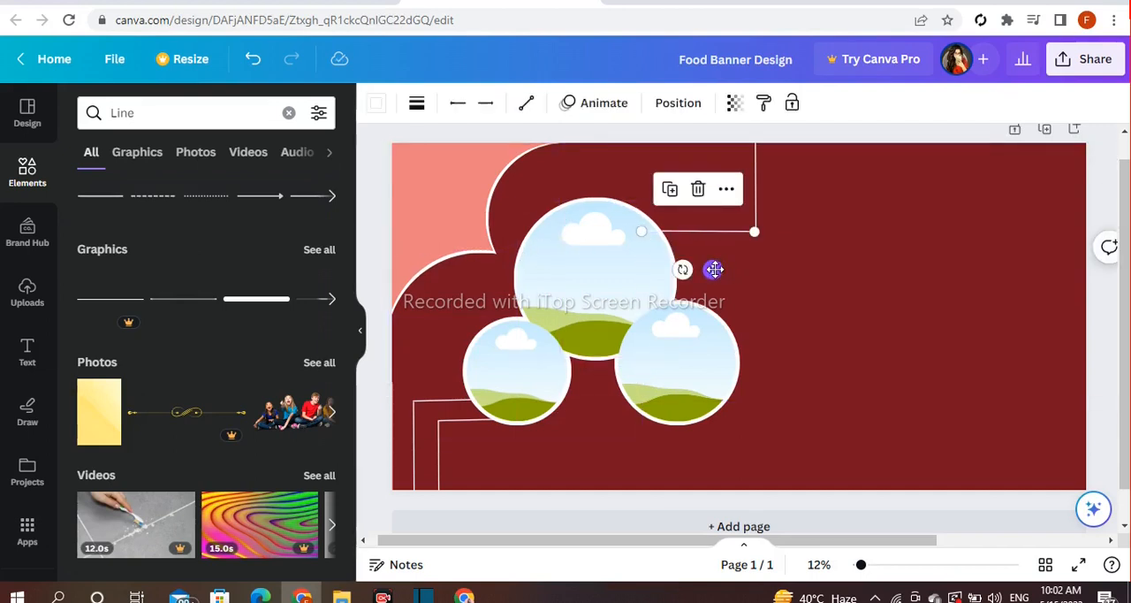
left_click(1109, 205)
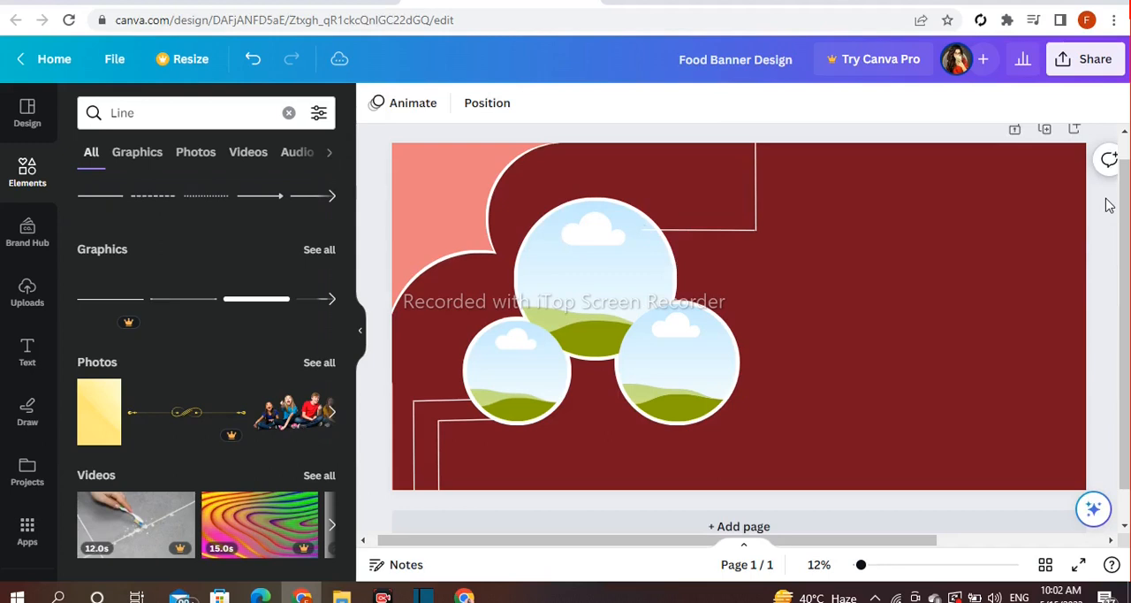
left_click(728, 233)
left_click_drag(753, 231, 714, 228)
left_click(756, 181)
left_click_drag(777, 174, 733, 174)
left_click(1096, 196)
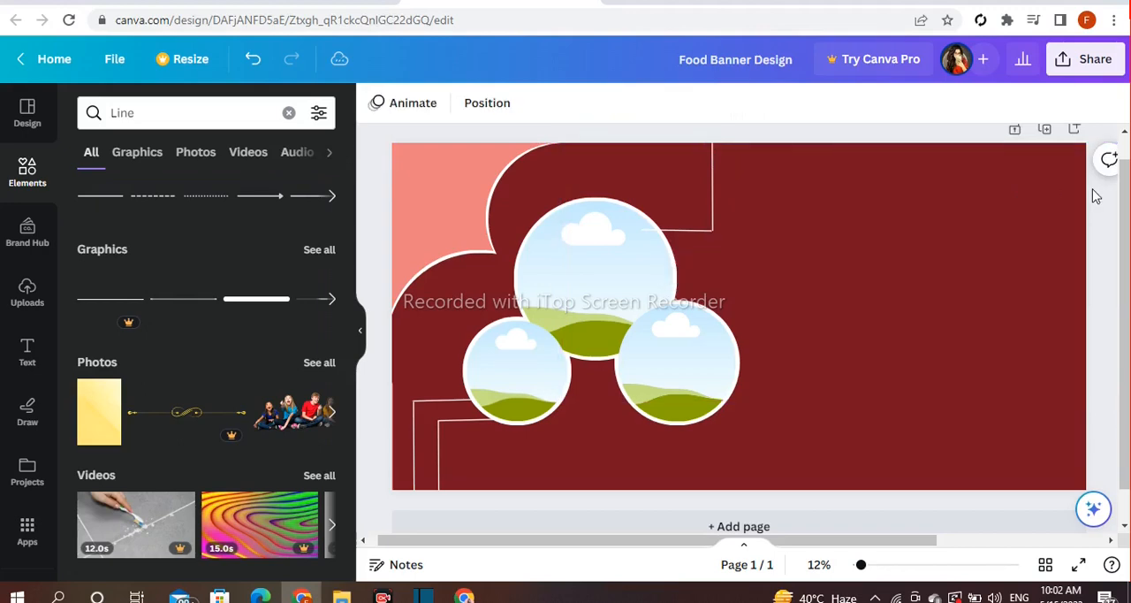
Send the upper horizontal line backward in the layer order
left_click(658, 229)
left_click(706, 189)
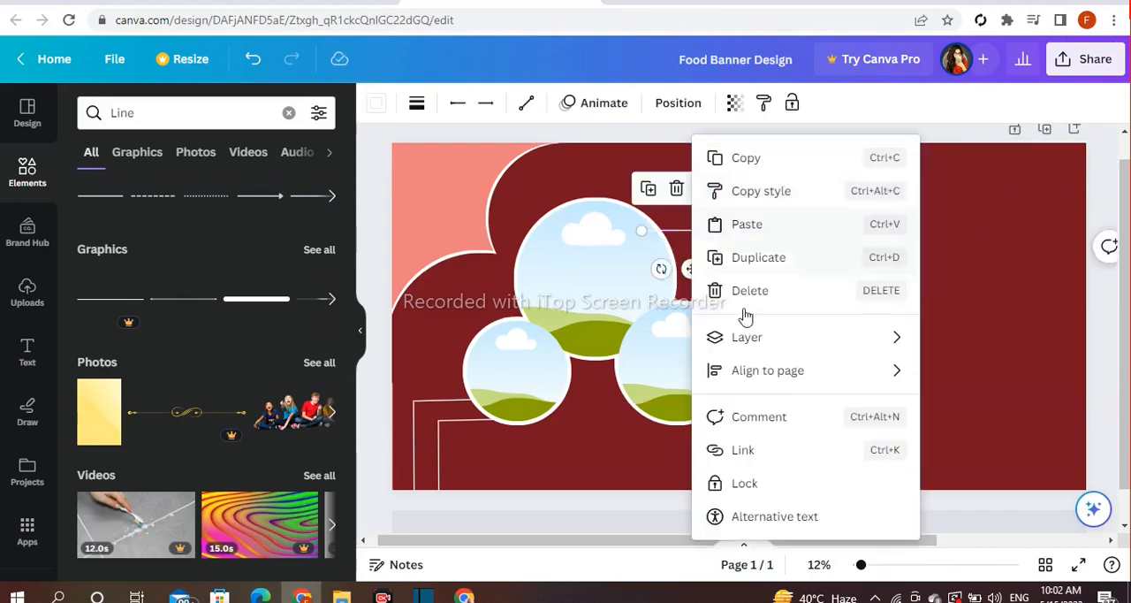
mouse_move(769, 344)
left_click(599, 414)
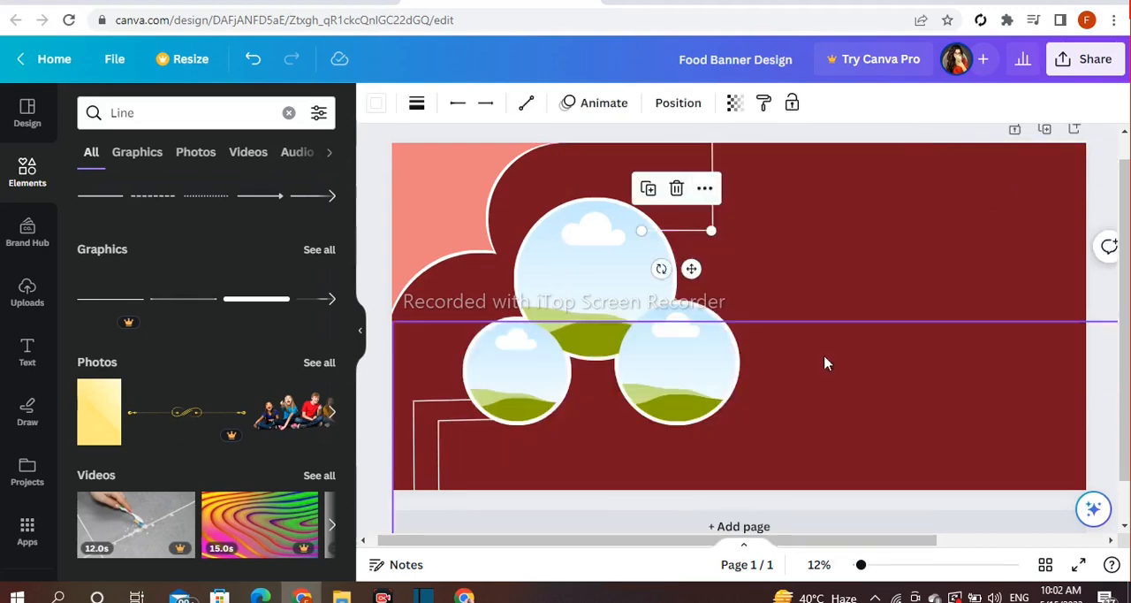
Duplicate the upper vertical line, place the copy just right of it, then lengthen the copy downward and straighten it
left_click(1113, 210)
left_click(713, 198)
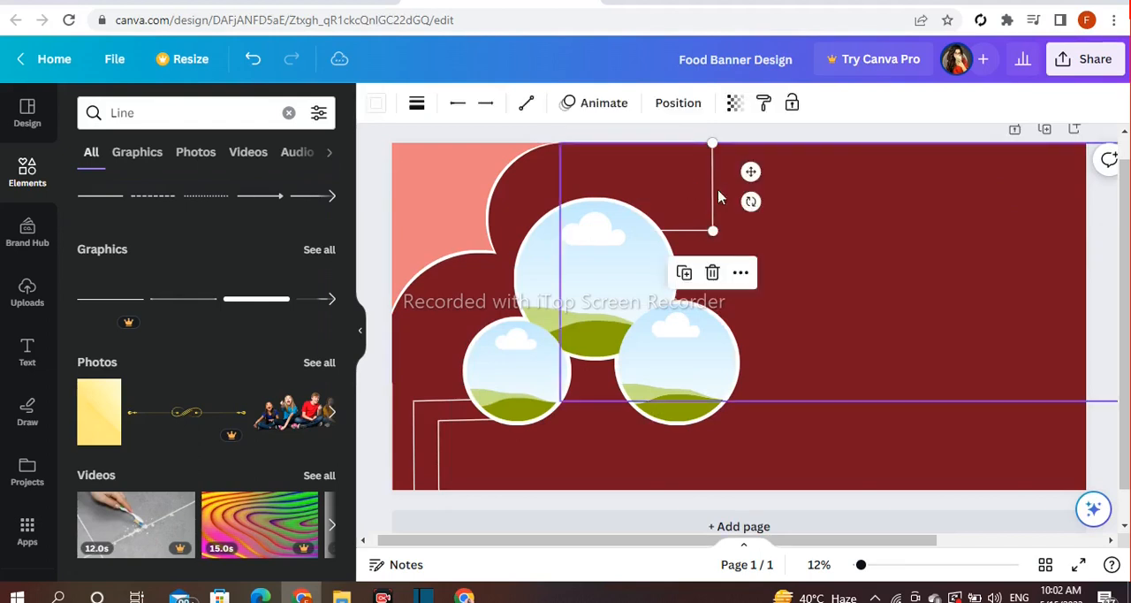
left_click(683, 272)
left_click_drag(750, 172, 773, 171)
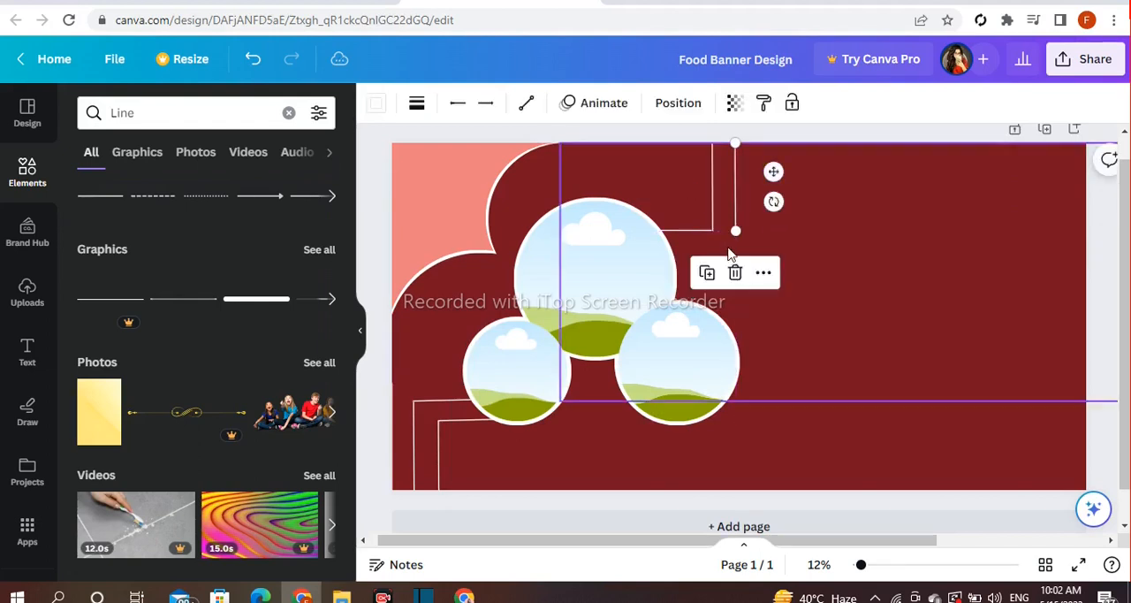
left_click_drag(735, 232, 736, 250)
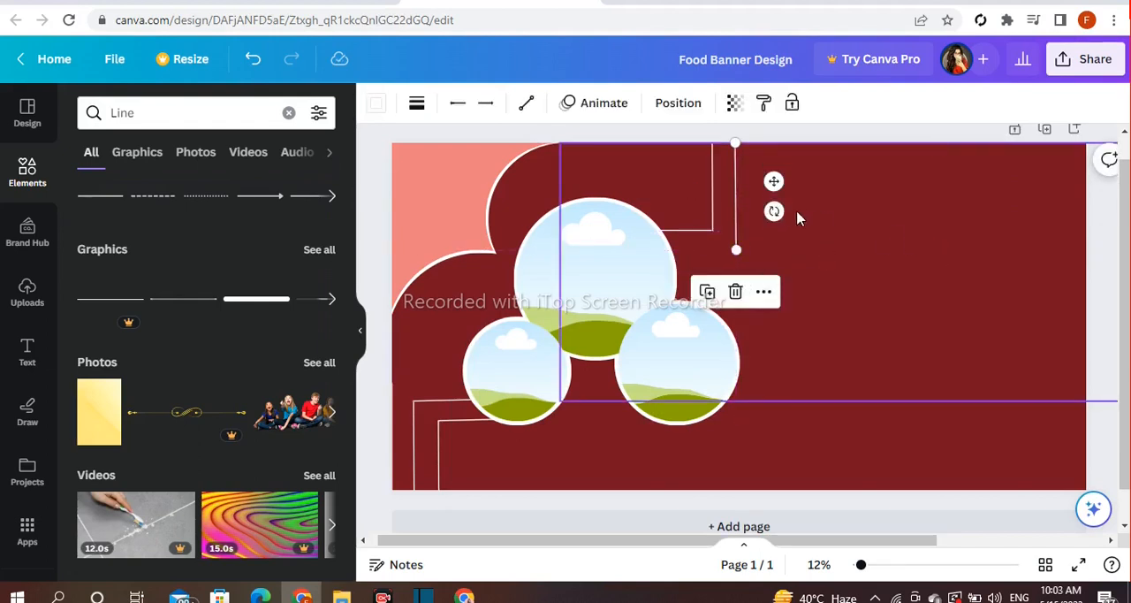
left_click_drag(773, 214, 778, 217)
left_click(1080, 227)
left_click(1099, 227)
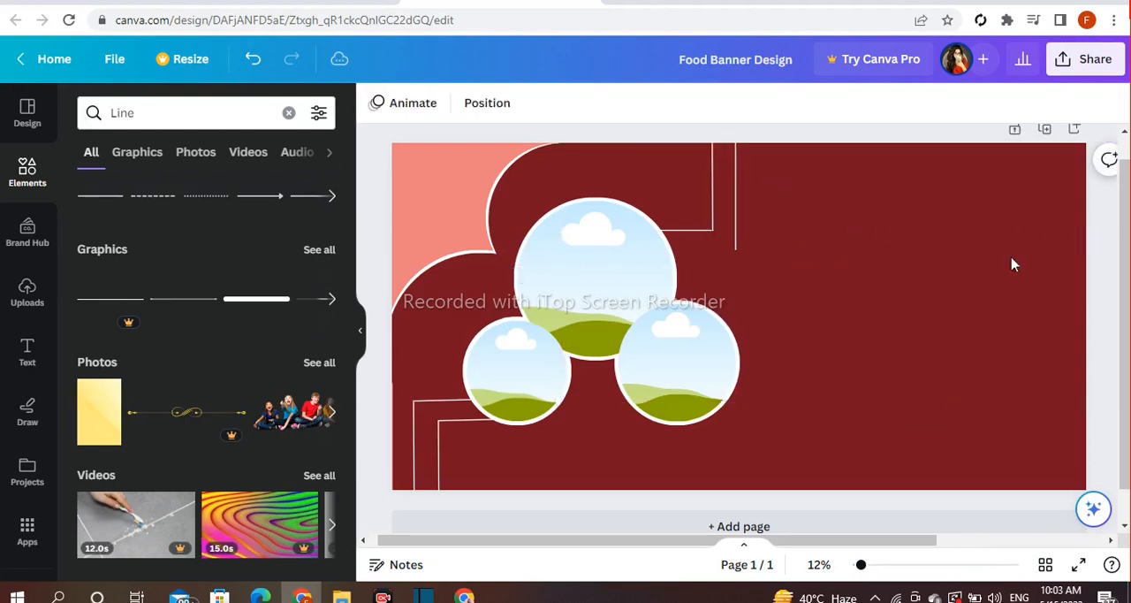
Duplicate the upper horizontal line and join the copy to the bottom end of the longer vertical line
left_click(672, 234)
left_click(648, 189)
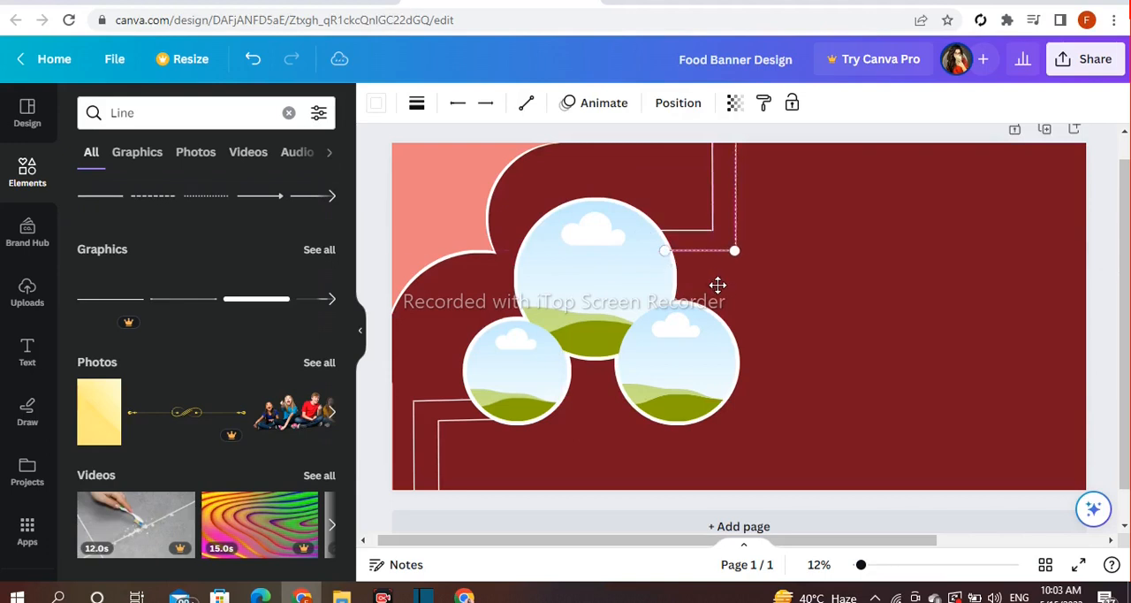
left_click(1103, 230)
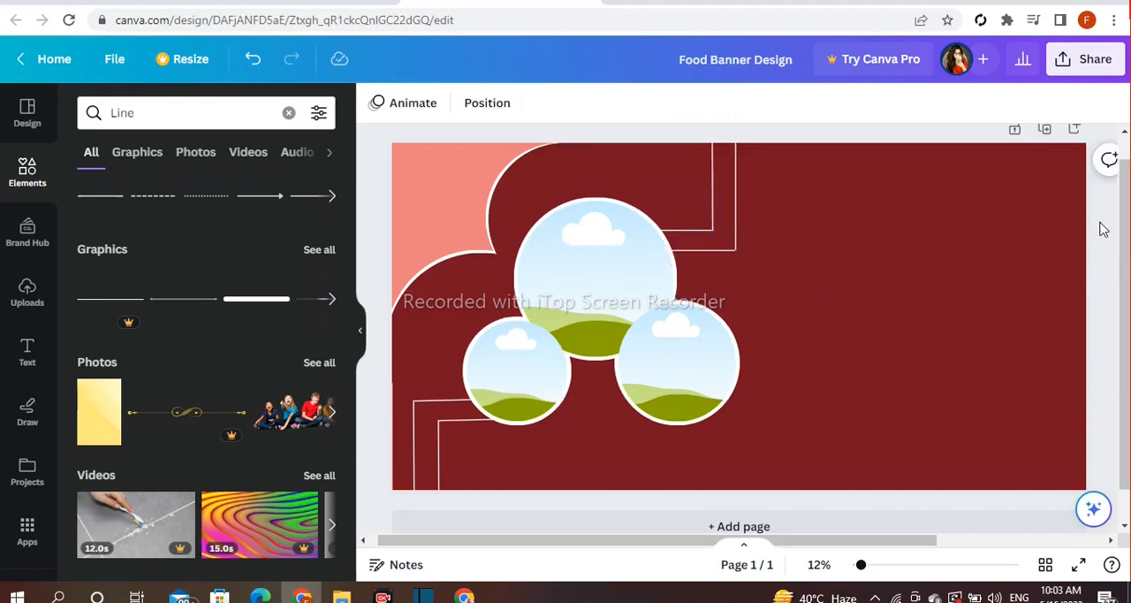
Duplicate the inner upper vertical line into the banner's top-right corner and shorten the copy from its bottom end
left_click(712, 192)
left_click_drag(750, 171, 1107, 175)
left_click(872, 564)
left_click_drag(885, 540, 1036, 540)
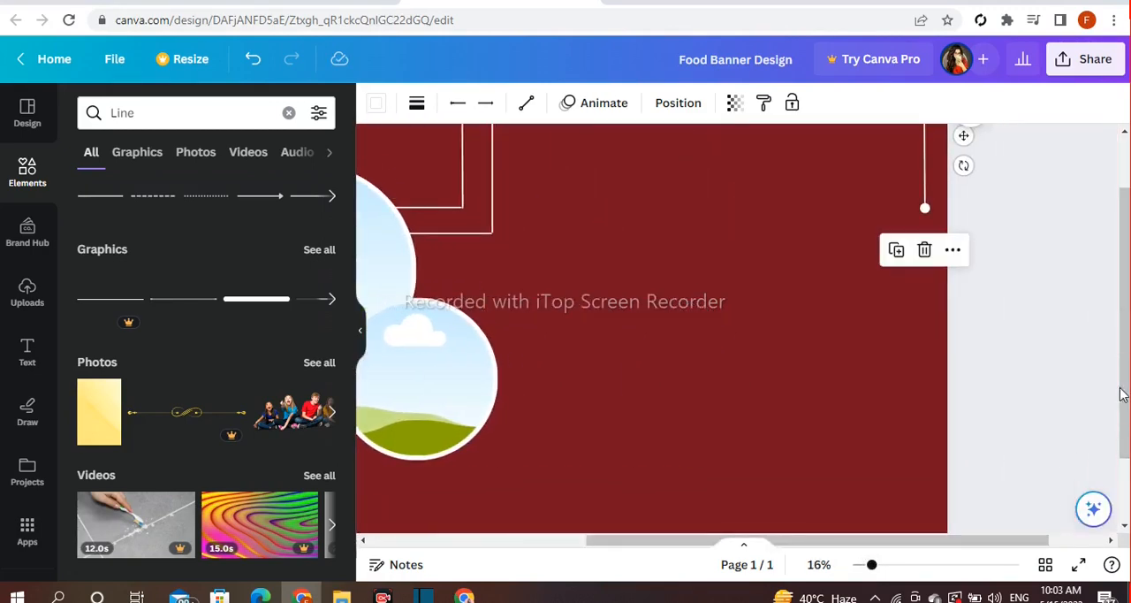
left_click_drag(1120, 395, 1120, 350)
left_click_drag(985, 539, 970, 543)
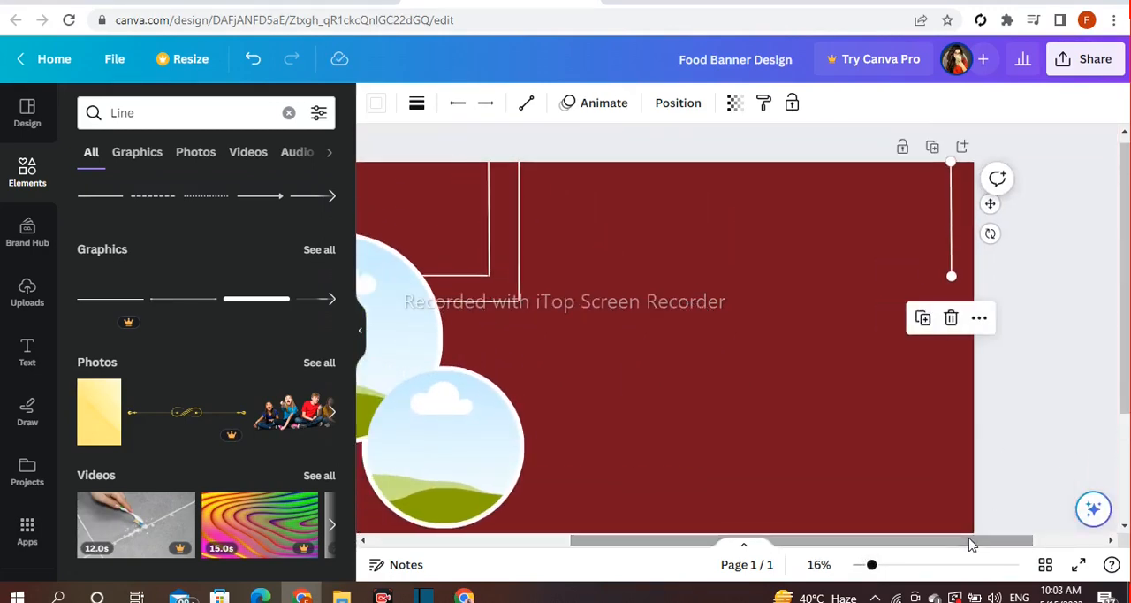
left_click(744, 372)
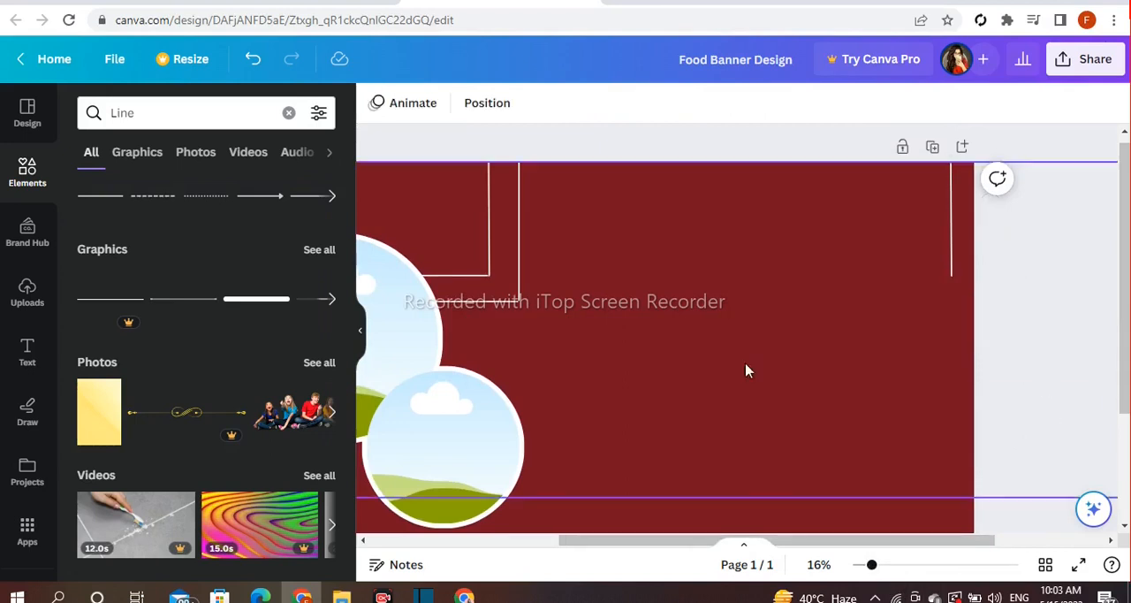
left_click(952, 265)
left_click_drag(952, 274, 952, 208)
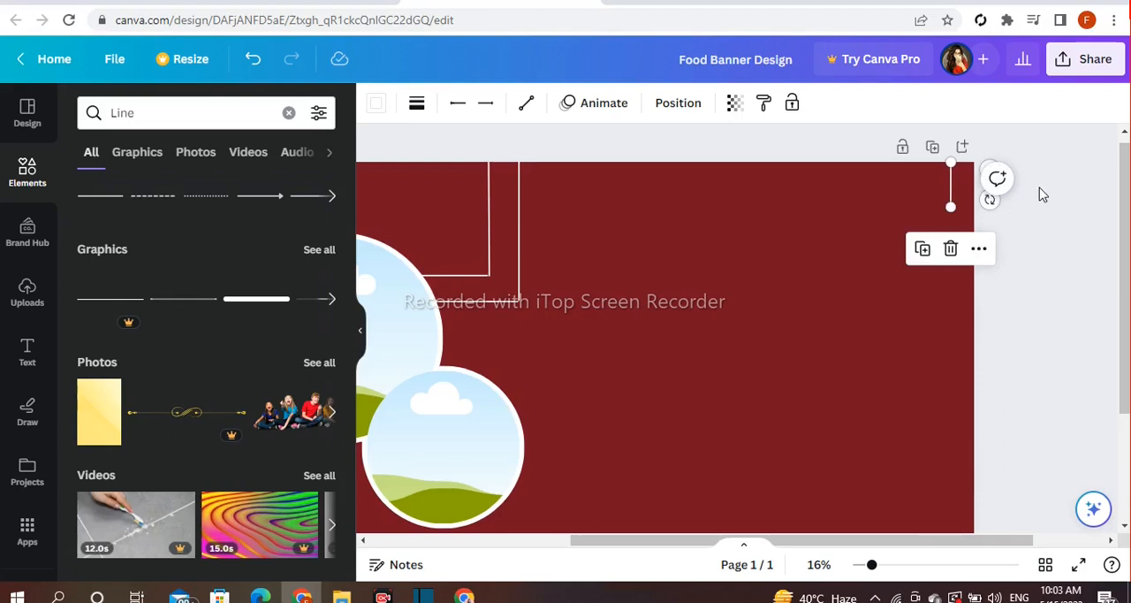
left_click(848, 135)
Duplicate the horizontal line beside the large circle, join the copy to the top-right vertical line's bottom end, and shorten and level it
left_click(476, 301)
left_click(444, 258)
left_click_drag(488, 343, 928, 250)
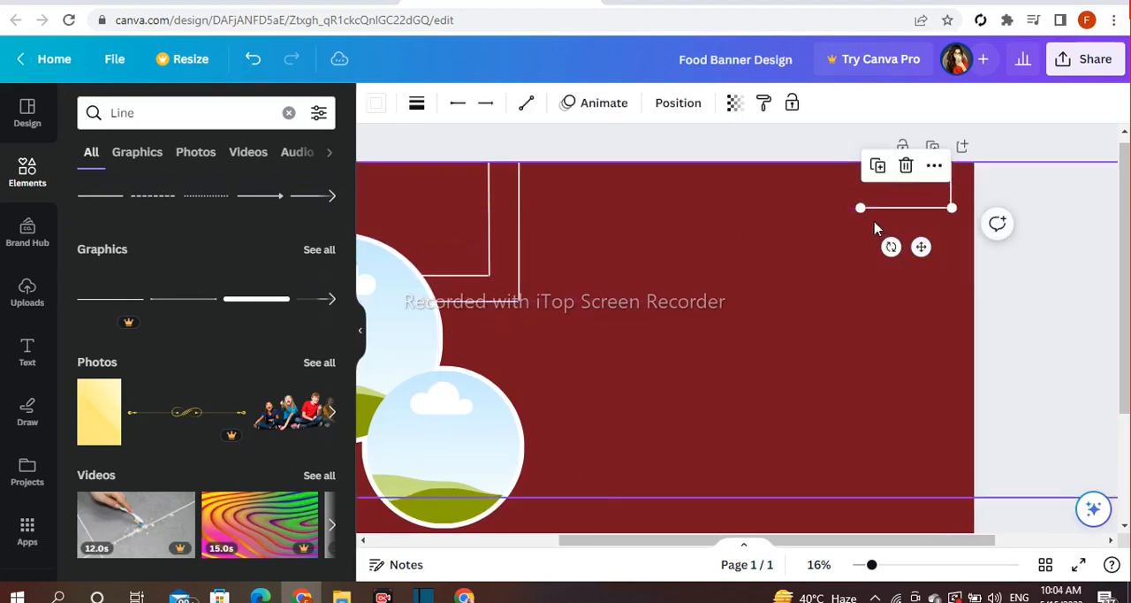
left_click_drag(856, 207, 902, 207)
left_click_drag(912, 248, 918, 252)
left_click(817, 146)
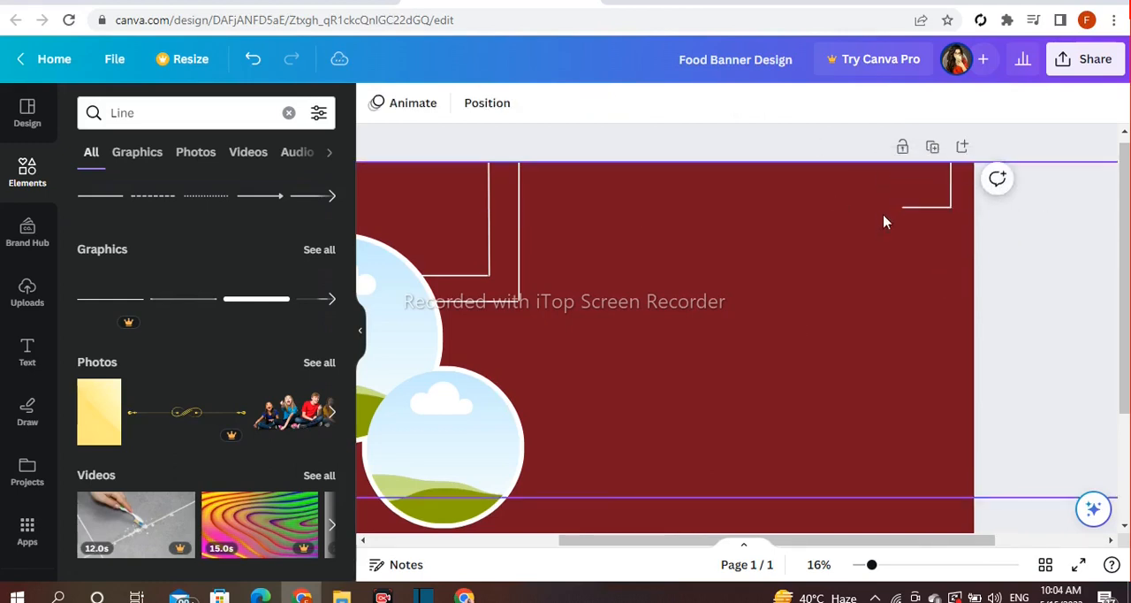
Duplicate the top-right vertical line, place the copy just left of it at the banner's top edge, and shorten it
left_click(951, 187)
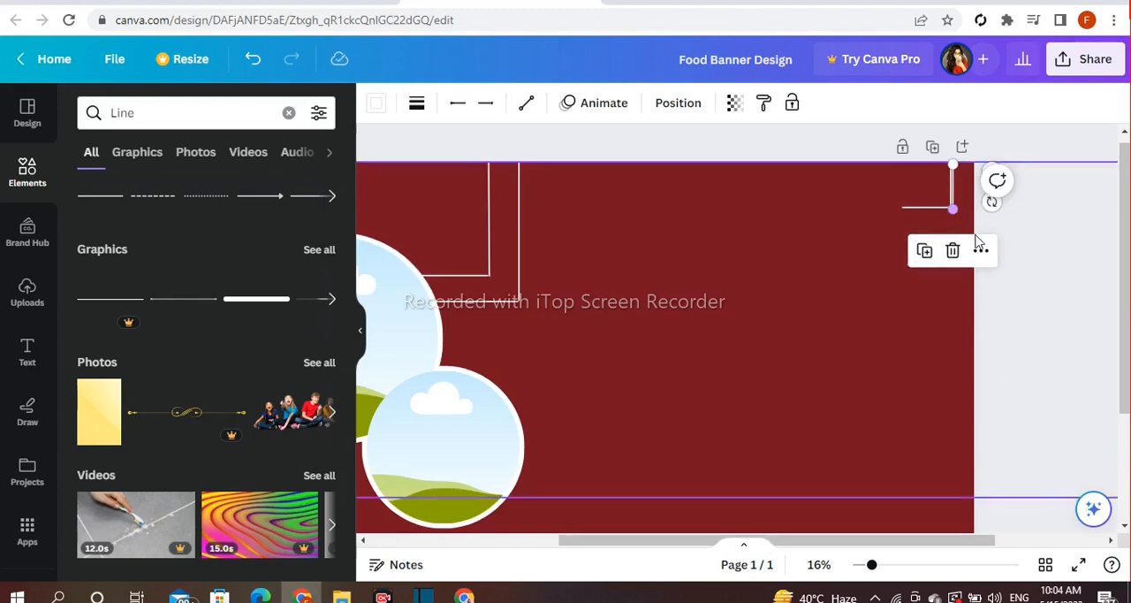
left_click_drag(996, 176, 974, 177)
mouse_move(930, 206)
left_mouse_down()
mouse_move(929, 183)
mouse_move(930, 193)
left_mouse_up()
left_click(1019, 148)
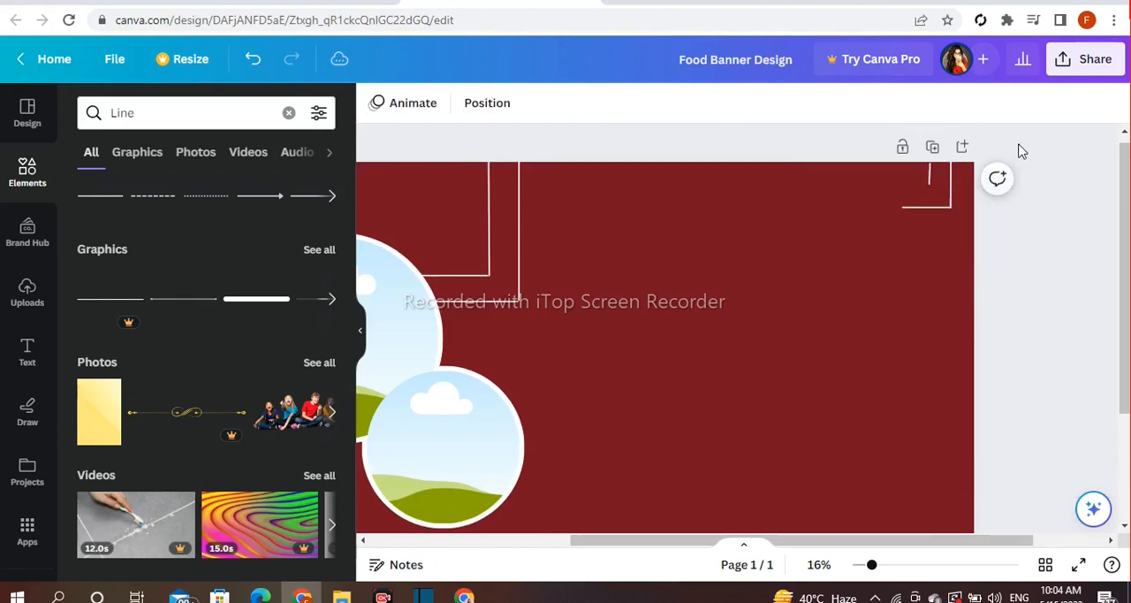
Duplicate the horizontal line beside the large circle, join the copy to the shorter top-right vertical line's bottom end, and extend it leftward
left_click(484, 301)
left_click(445, 265)
left_click_drag(490, 342, 797, 243)
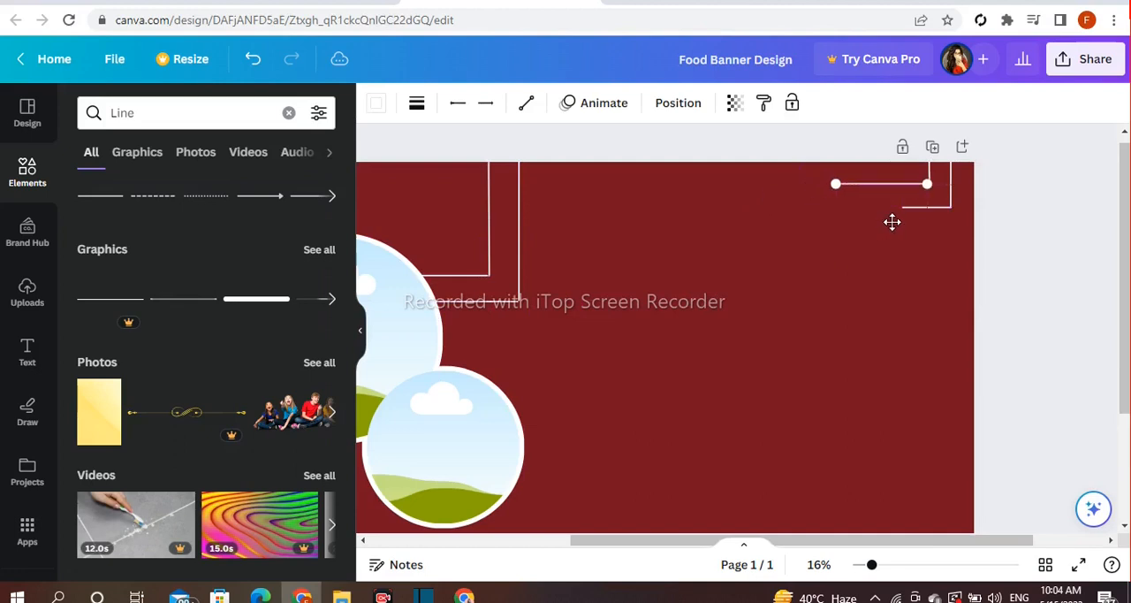
left_click_drag(892, 222, 892, 221)
left_click(837, 146)
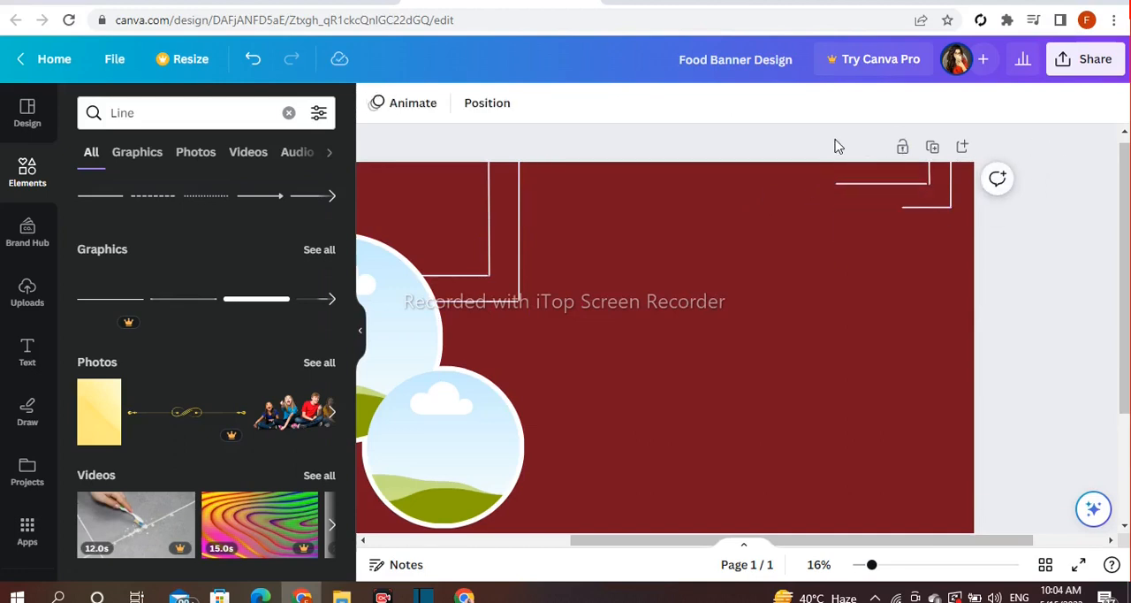
left_click(875, 185)
left_click_drag(895, 145, 898, 145)
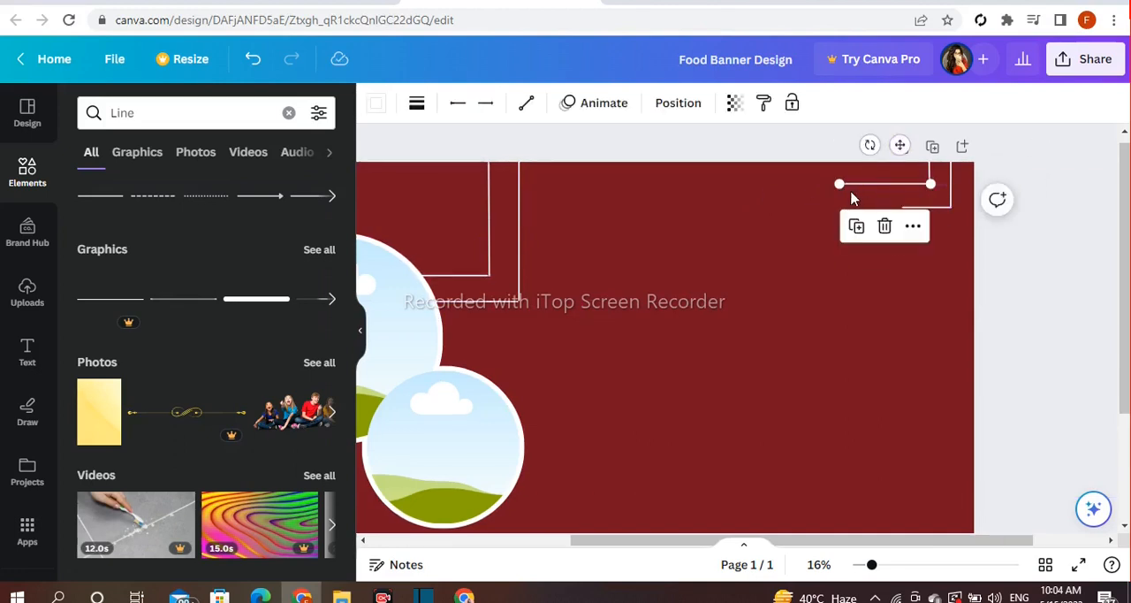
left_click_drag(831, 184, 775, 184)
left_click(704, 152)
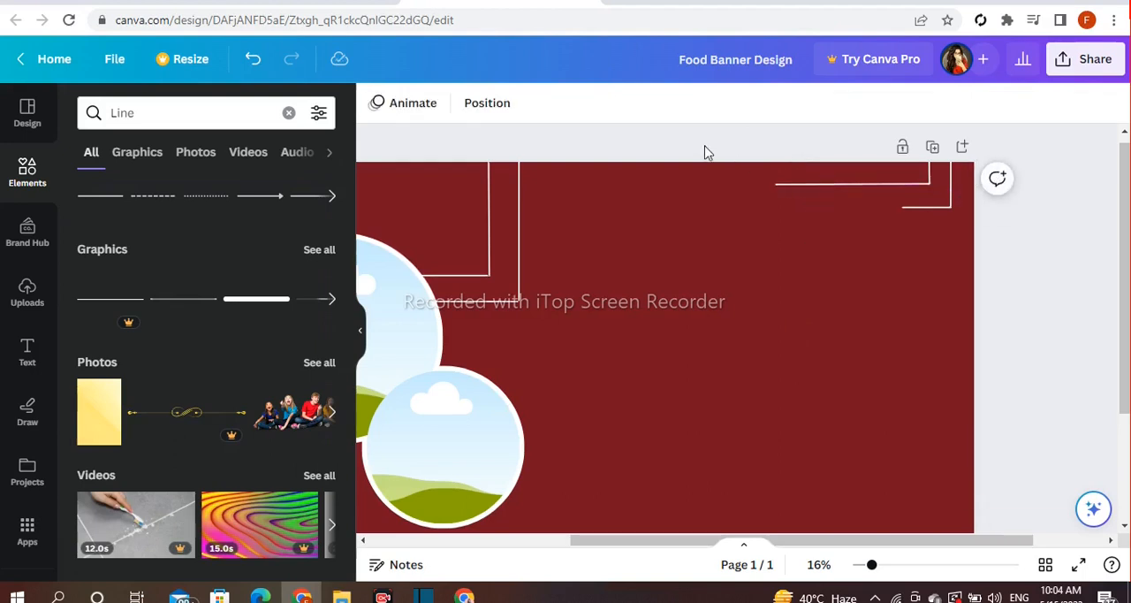
Duplicate the outer vertical line beside the large circle and place the copy at the banner's bottom-right corner, running off the bottom edge
scroll(1127, 314, "down", 1)
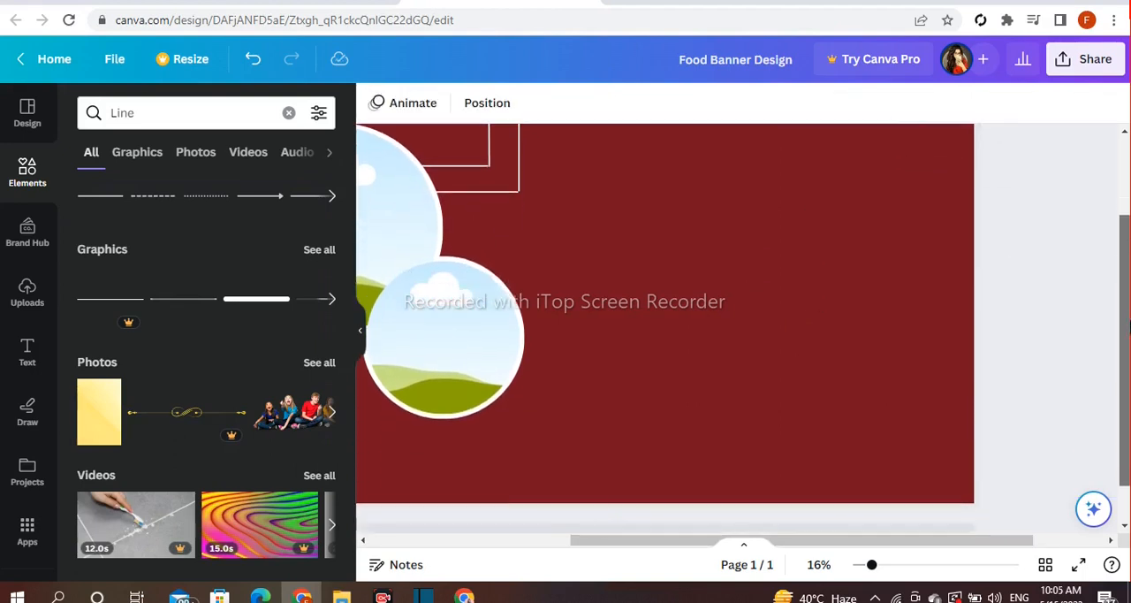
left_click(521, 206)
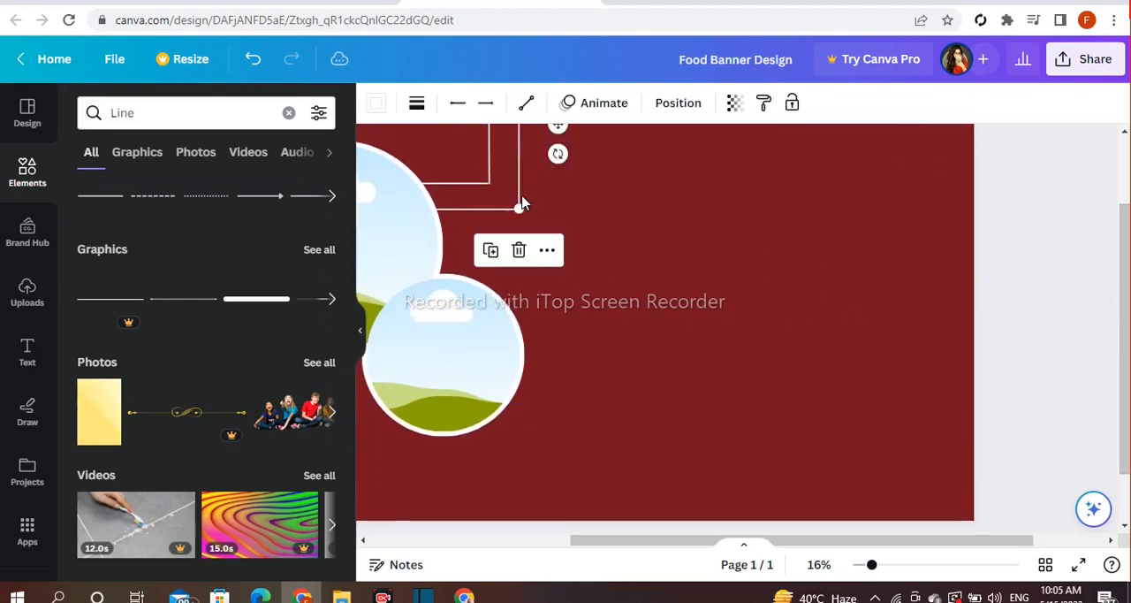
left_click(490, 257)
left_click_drag(560, 130, 858, 344)
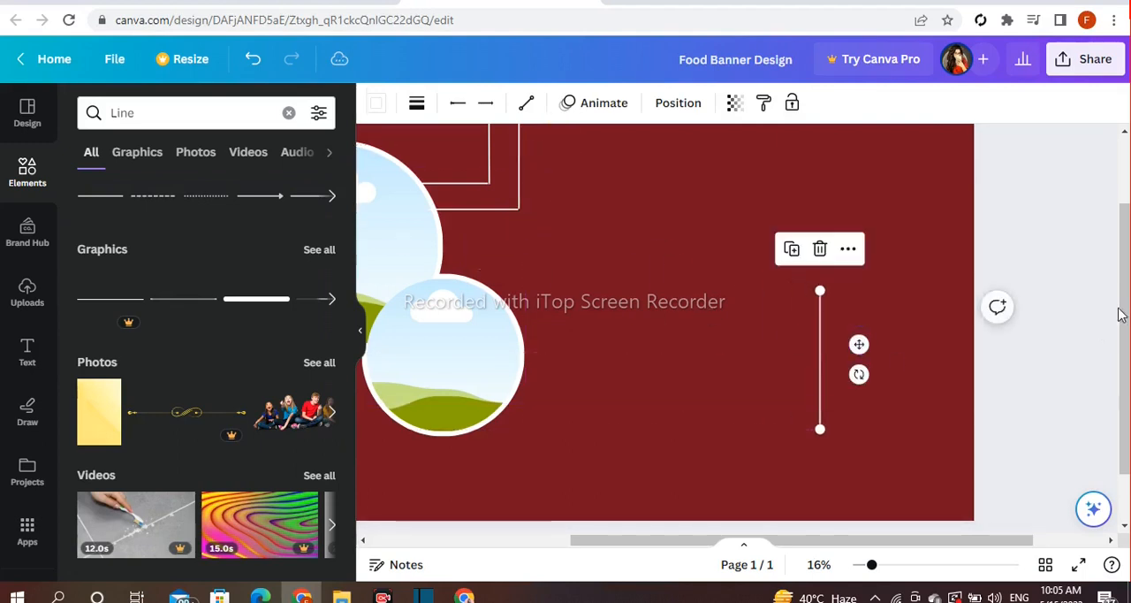
left_click_drag(1124, 315, 1124, 350)
left_click_drag(858, 290, 979, 412)
left_click(1007, 233)
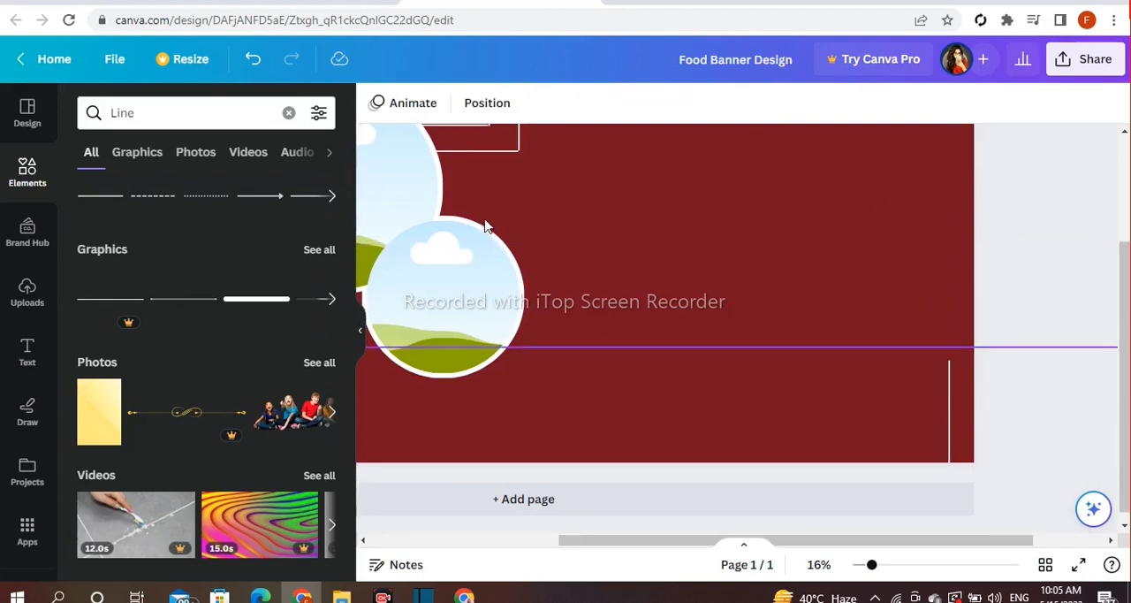
Duplicate the horizontal line beside the large circle, join the copy to the bottom-right vertical line's top end, and shorten and level it
left_click(478, 159)
left_click_drag(484, 164, 913, 361)
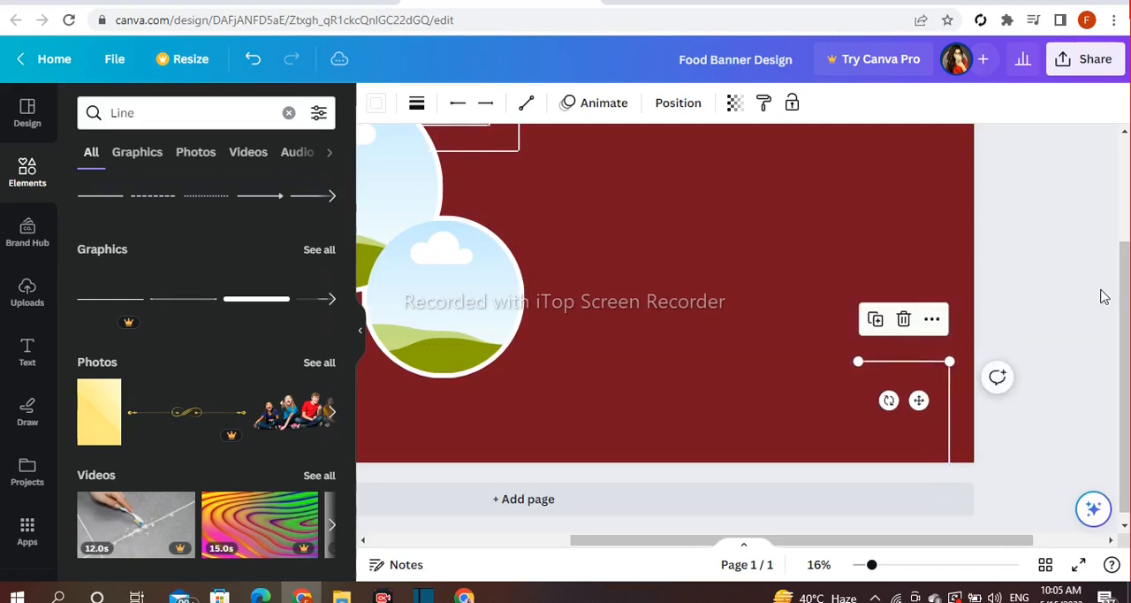
left_click_drag(858, 362, 901, 362)
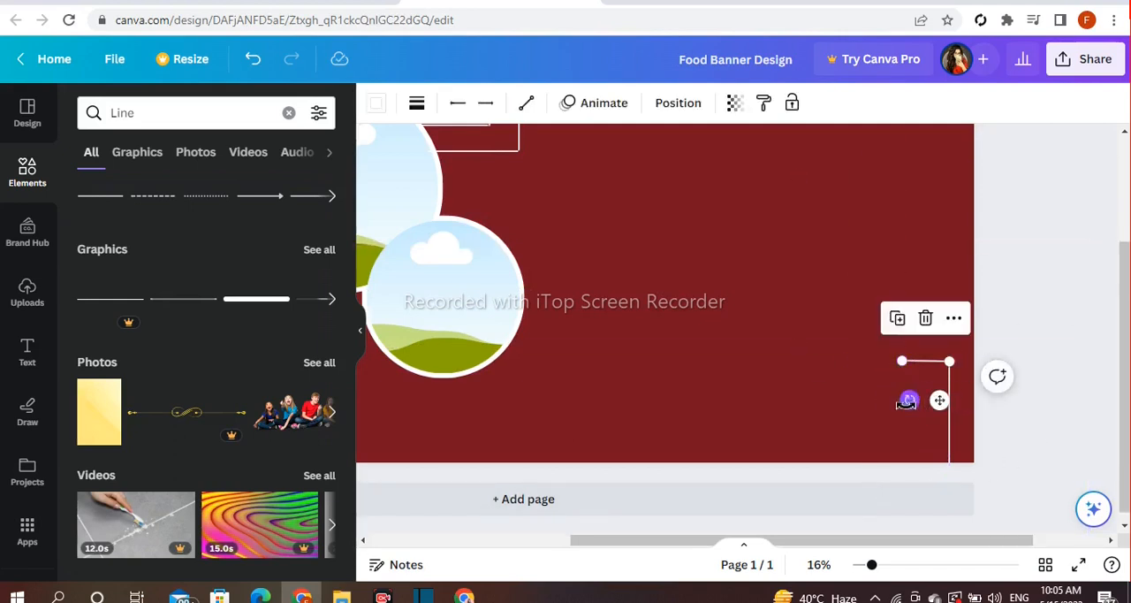
left_click_drag(909, 400, 907, 408)
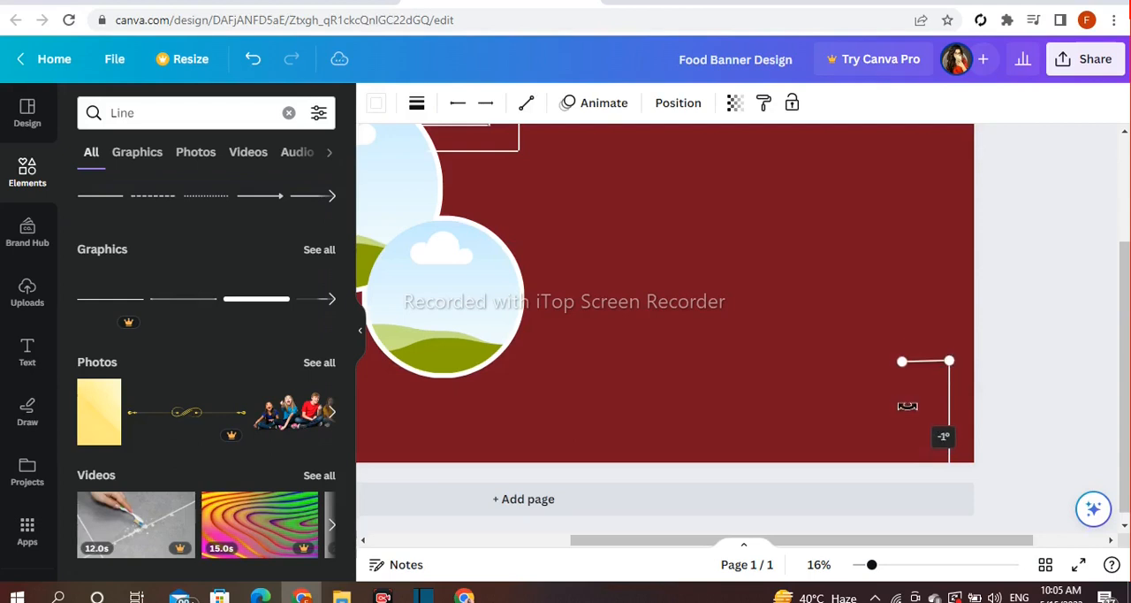
left_click_drag(907, 406, 907, 408)
left_click(905, 428)
Duplicate the bottom-right vertical line and place the copy slightly lower and to the left, inside the corner
left_click(949, 410)
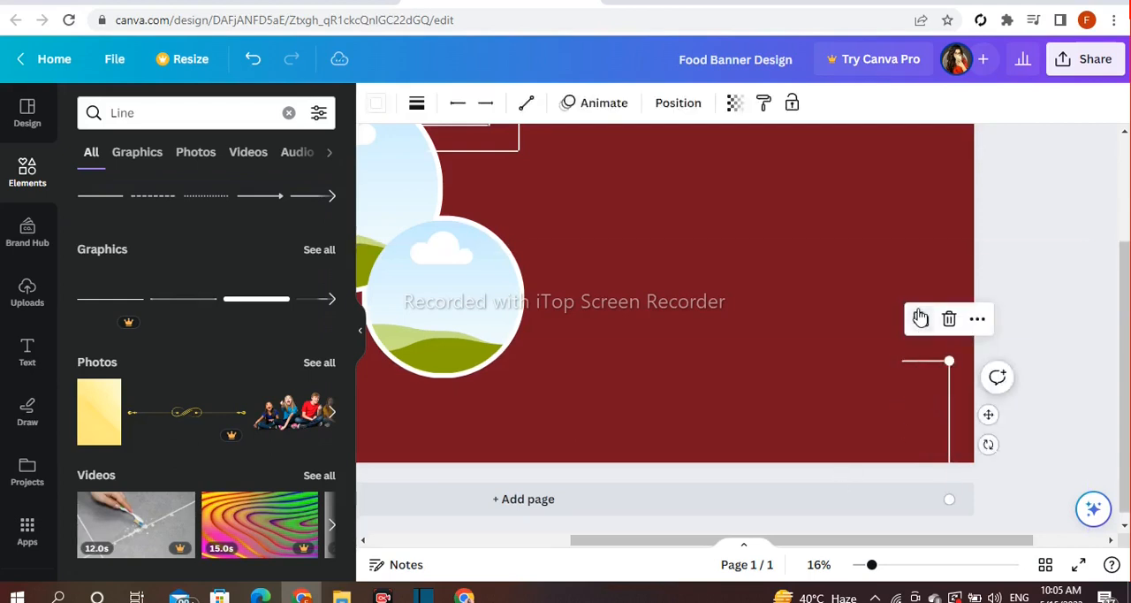
left_click_drag(984, 419, 955, 442)
left_click(878, 476)
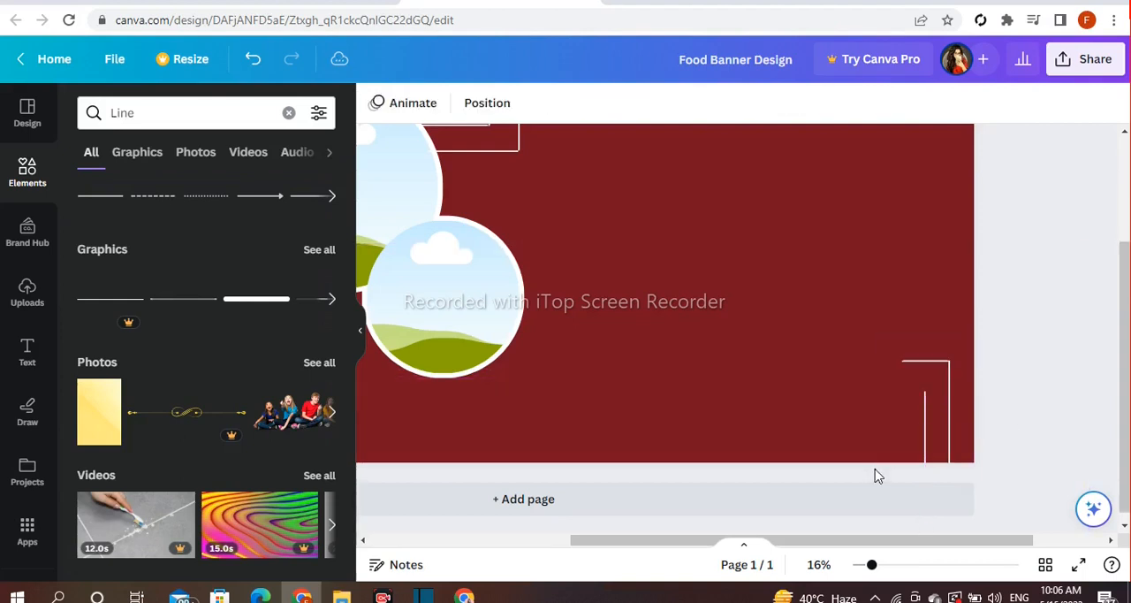
Duplicate the bottom-right horizontal line, join the copy to the inner vertical line's top end, and stretch it far leftward
left_click(928, 364)
left_click_drag(942, 398, 912, 431)
left_click_drag(875, 391, 760, 392)
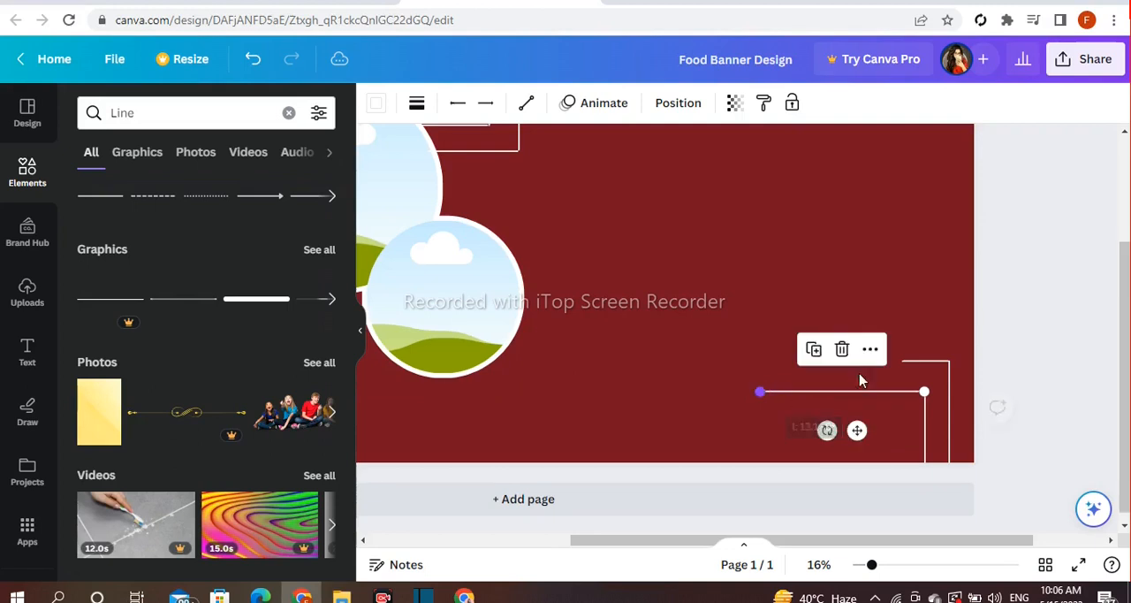
left_click(877, 483)
Search the elements for "circle outline" and show all matching graphics
left_click_drag(710, 540, 495, 540)
left_click(288, 112)
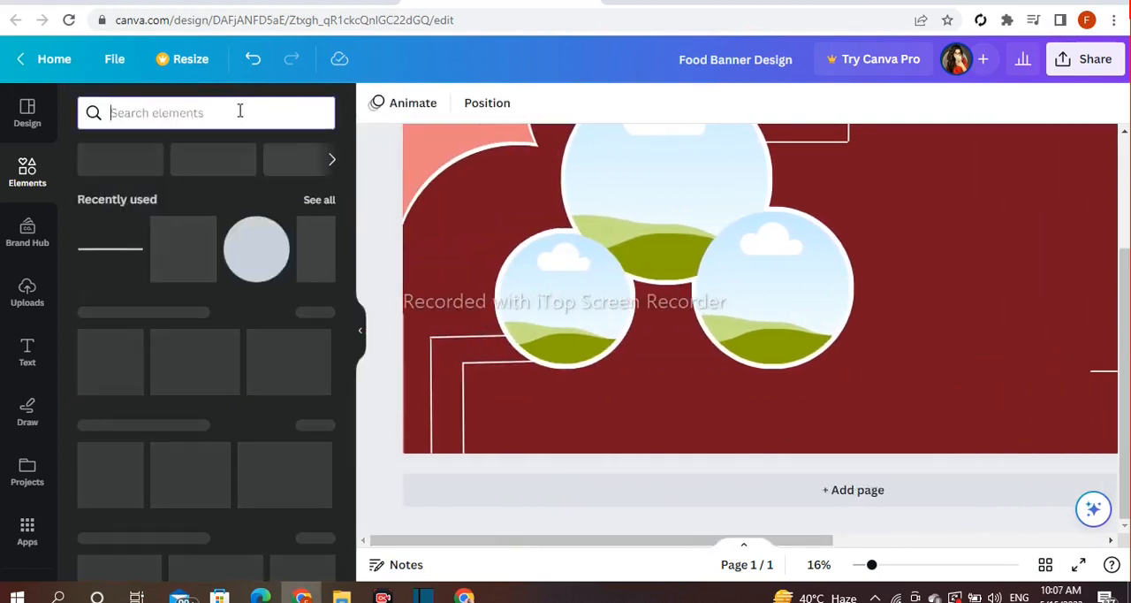
type("cic")
key("BackSpace")
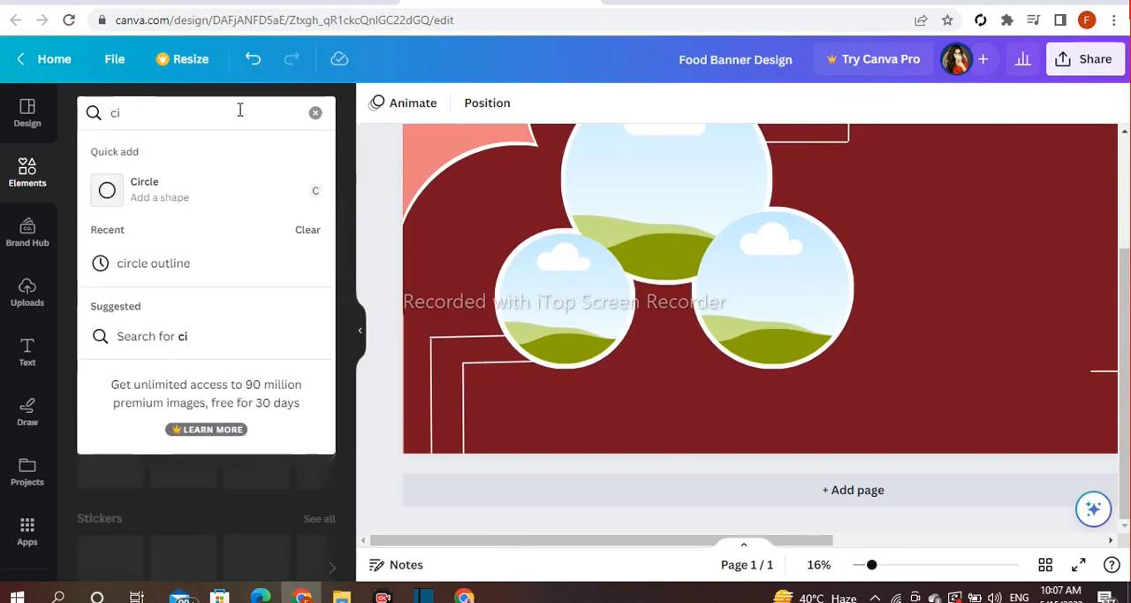
type("rcle o")
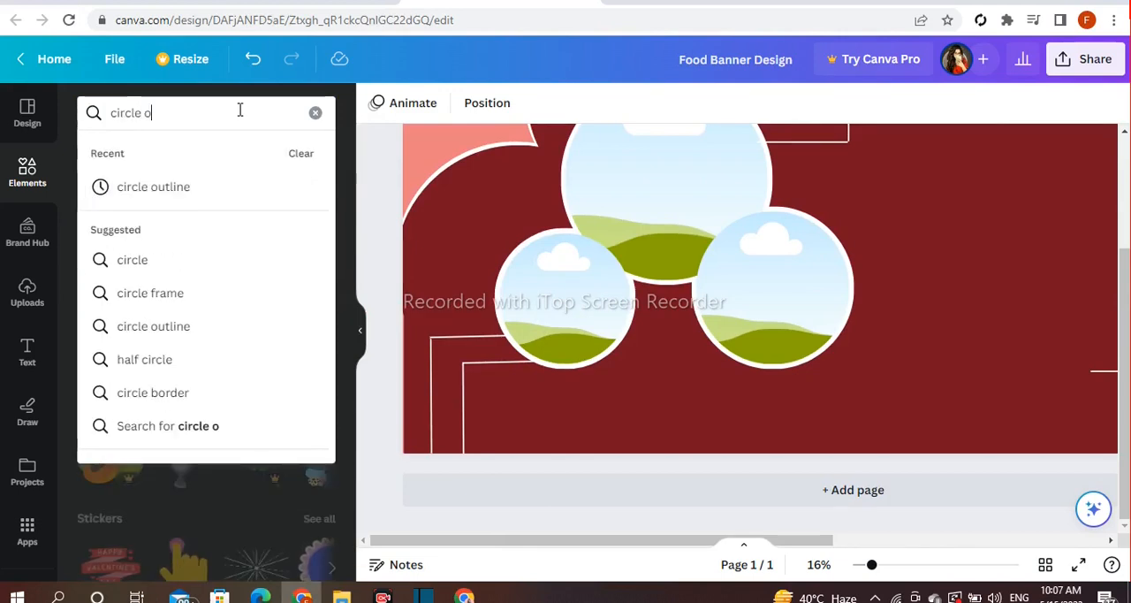
left_click(178, 190)
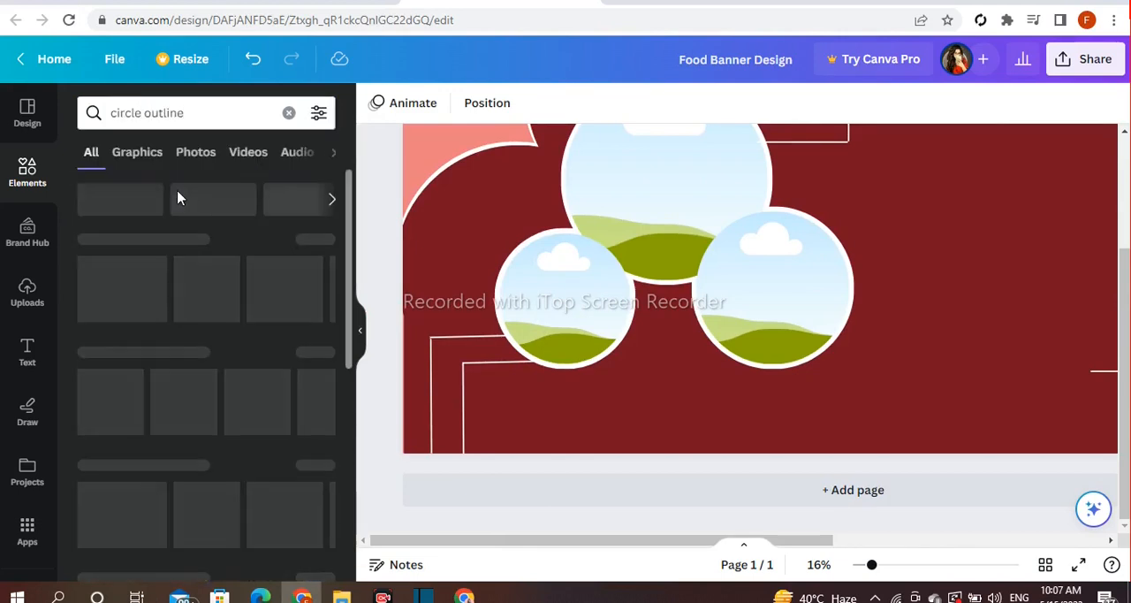
left_click(304, 240)
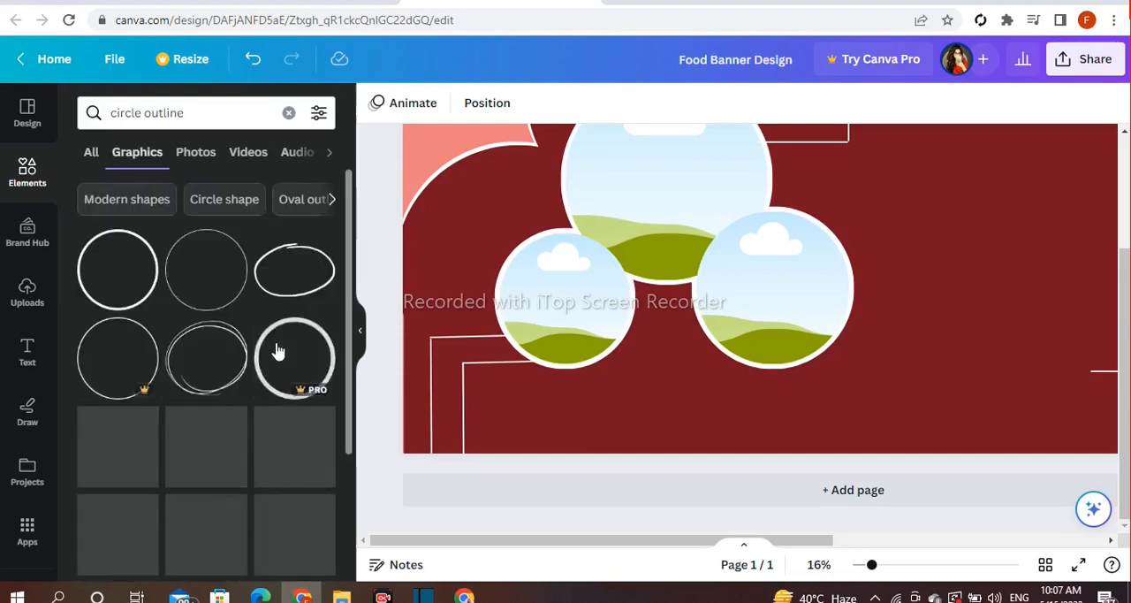
Add the first circle outline graphic, shrink it to a small ring, and place it left of the smallest photo frame
left_click(116, 305)
left_click_drag(944, 139, 819, 293)
left_click_drag(802, 356, 624, 465)
left_click_drag(636, 373, 616, 394)
left_click_drag(616, 460, 464, 324)
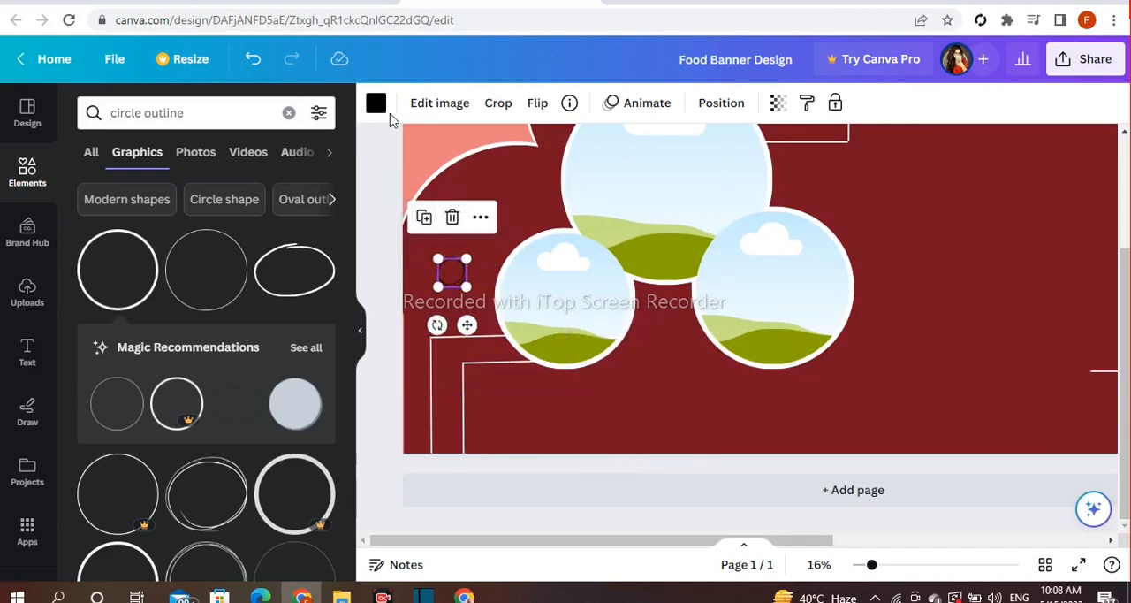
Make a white version of the small ring and offset it slightly up and left of the black one
left_click(375, 103)
left_click(384, 243)
left_click(453, 281)
left_click_drag(467, 325, 458, 319)
left_click(395, 302)
Duplicate the small white ring and place the copy below the smallest photo frame, near the banner's bottom edge
left_click(445, 275)
left_click(415, 212)
left_click_drag(444, 268, 570, 452)
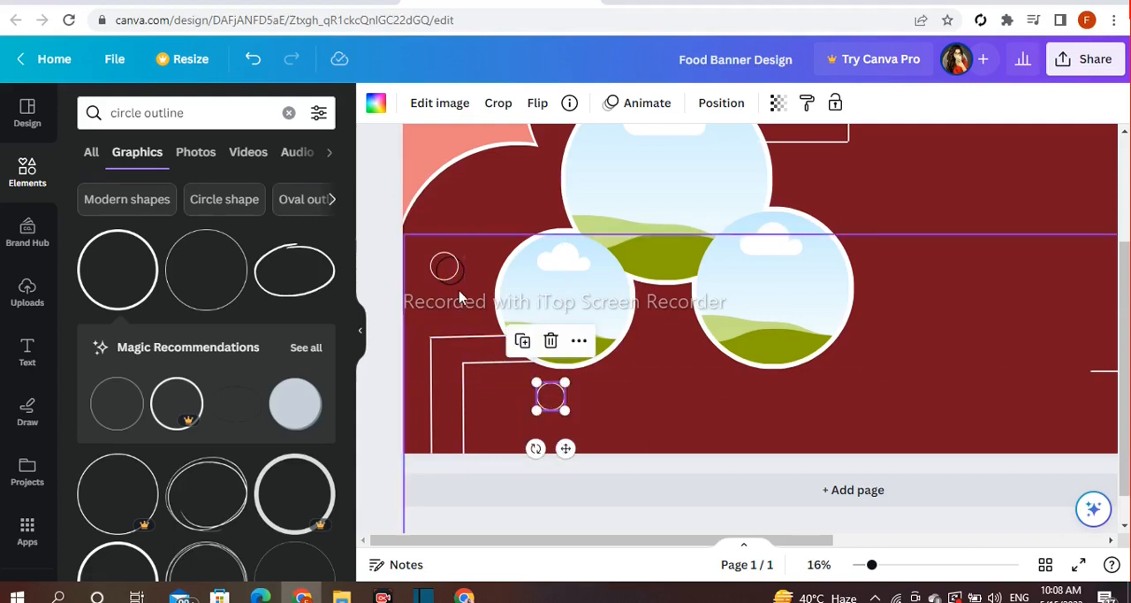
Duplicate the black ring and place the copy slightly offset from the white ring below the smallest photo frame
left_click(444, 267)
left_click_drag(466, 324, 582, 456)
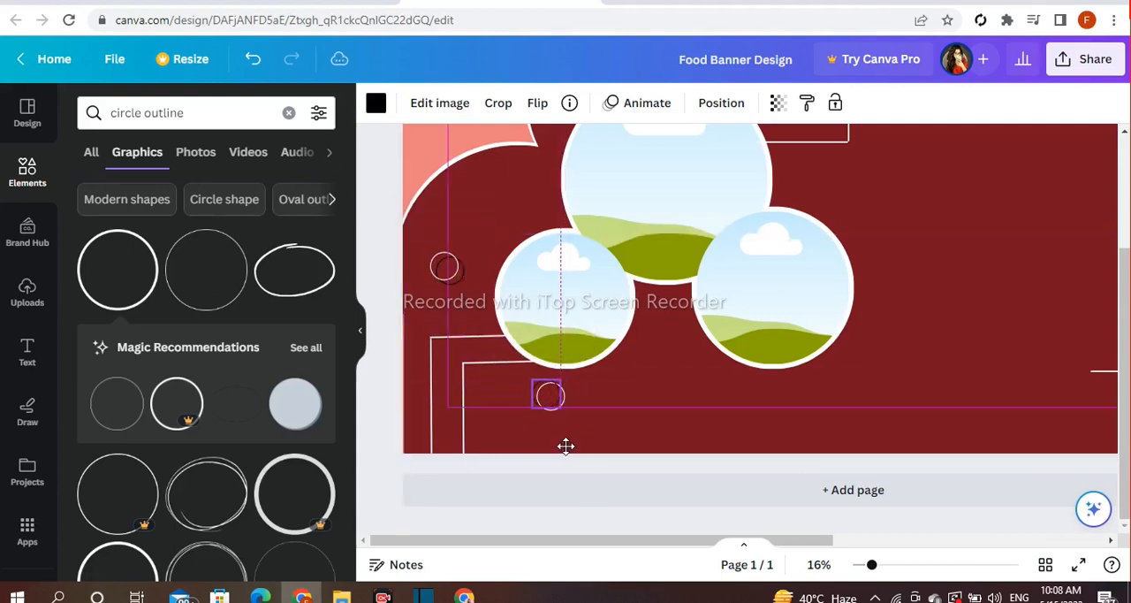
left_click_drag(566, 449, 566, 449)
left_click(395, 378)
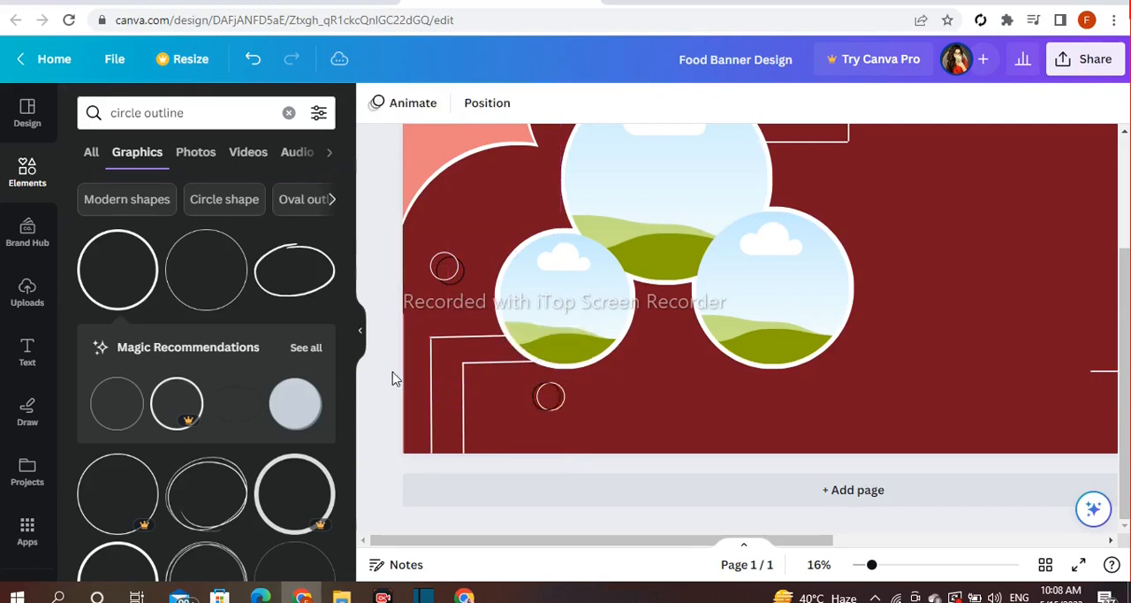
Duplicate the white ring, shrink the copy, and place it between the two lower photo frames
left_click(439, 274)
left_click(419, 213)
left_click_drag(470, 327, 595, 366)
left_click_drag(689, 361, 675, 363)
left_click_drag(681, 302, 669, 315)
left_click_drag(672, 358, 663, 350)
Duplicate the tiny white ring and place the copy above the smallest photo frame, near the coral curve's edge
left_click(622, 265)
left_click_drag(881, 406, 629, 283)
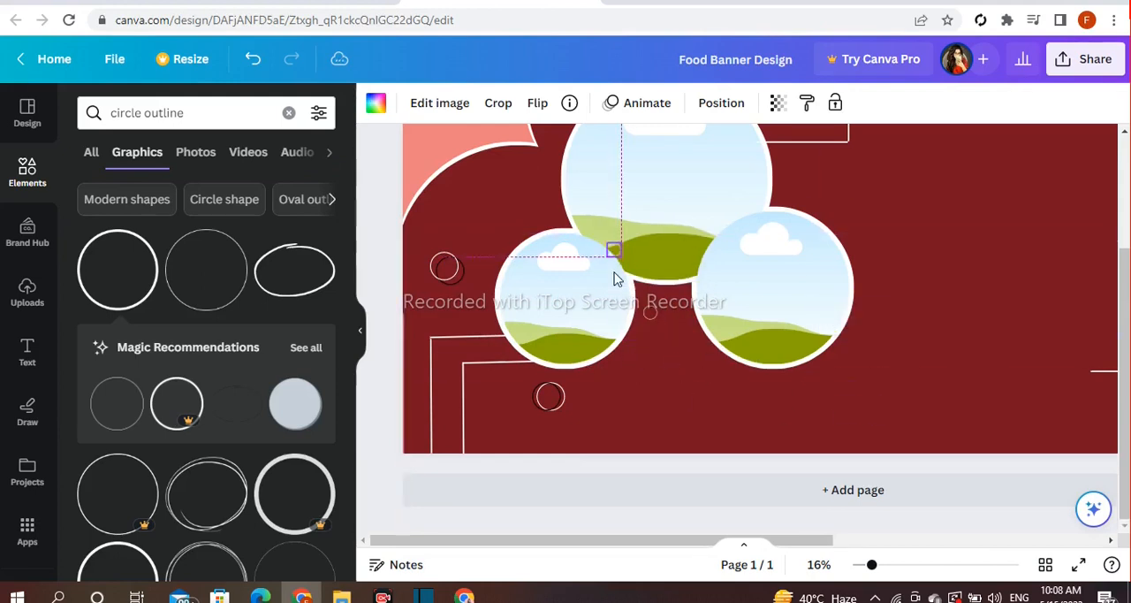
left_click_drag(496, 207, 497, 201)
left_click(371, 235)
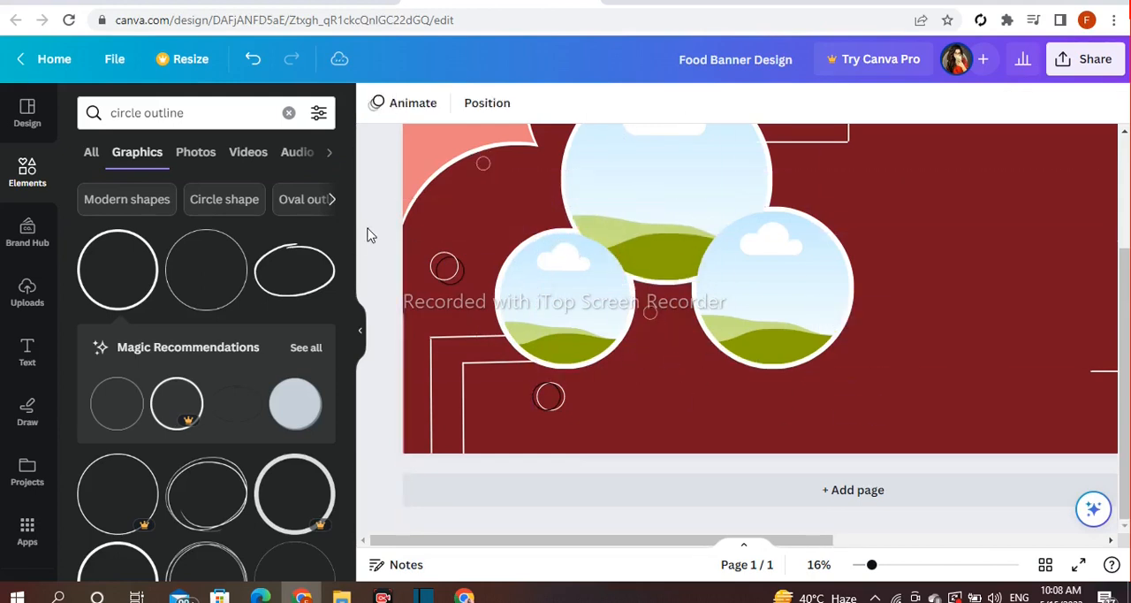
Duplicate the black and white rings and place them as an offset pair above the largest photo frame, inside the corner lines
scroll(469, 451, "up", 3)
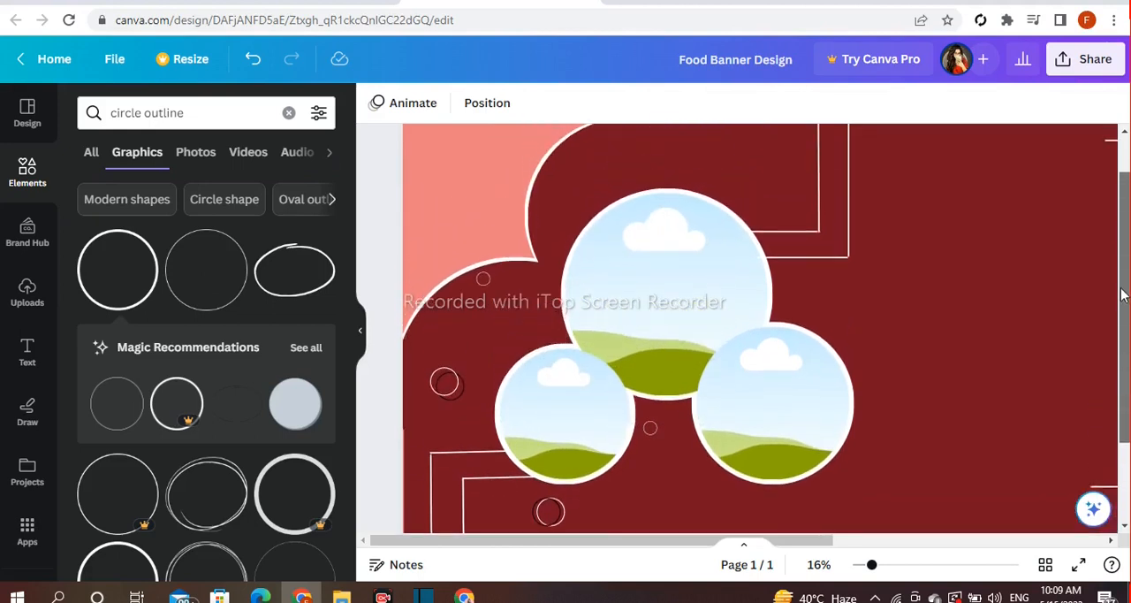
left_click(451, 415)
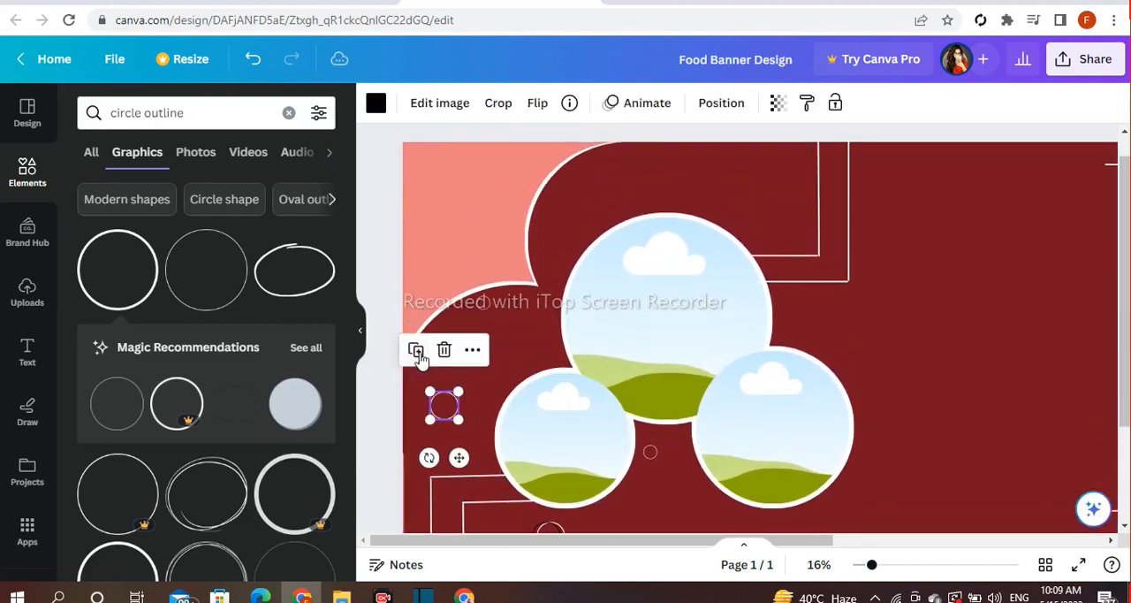
left_click(419, 356)
left_click_drag(464, 462, 564, 350)
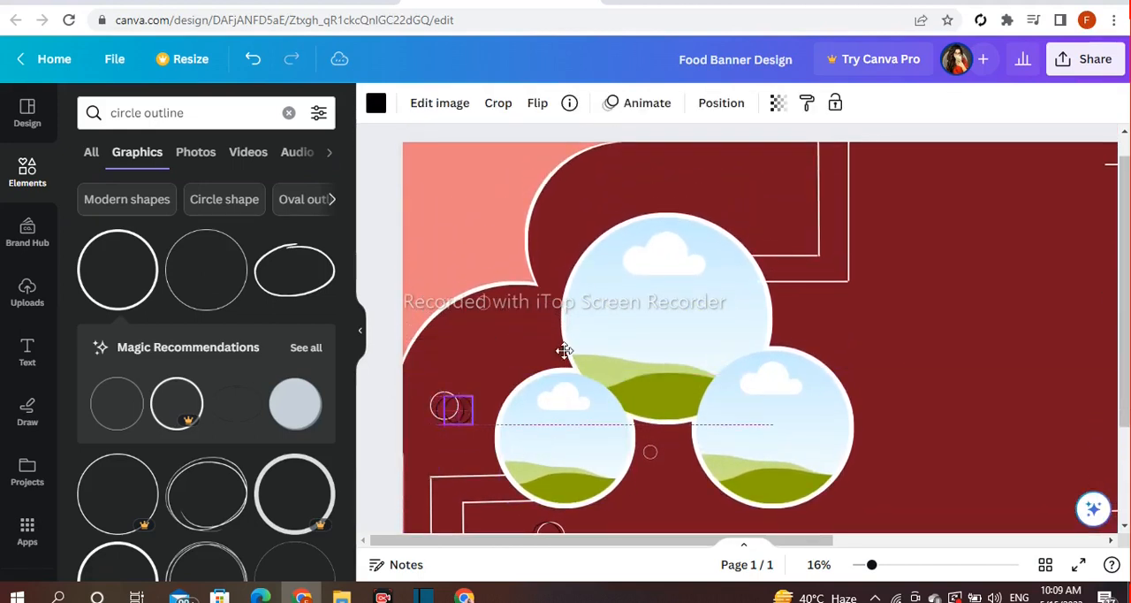
left_click_drag(779, 246, 771, 246)
left_click(446, 407)
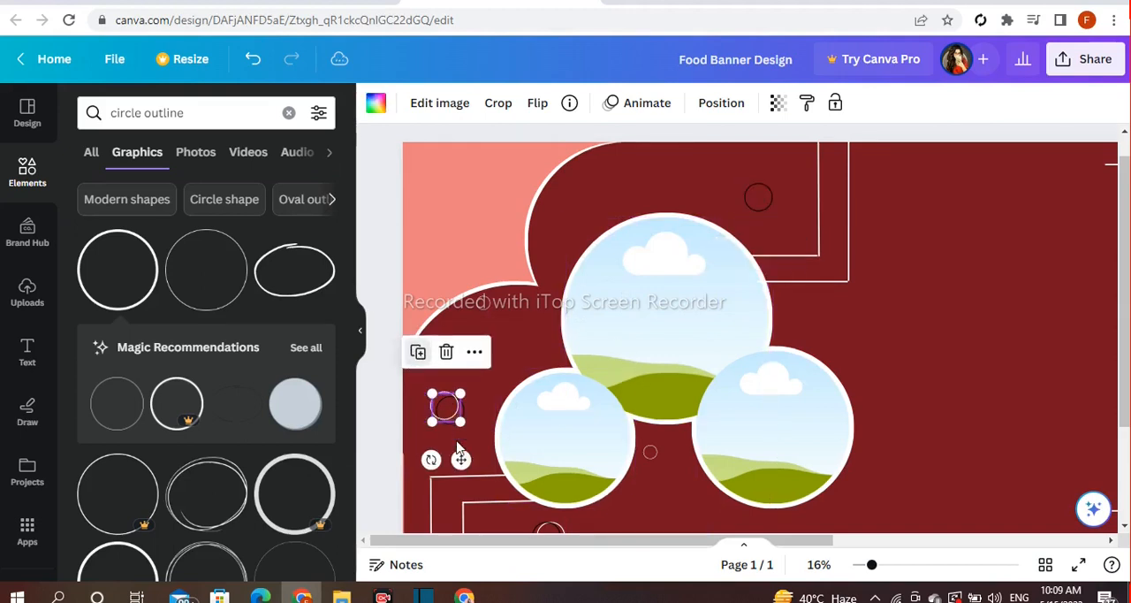
left_click_drag(461, 463, 734, 276)
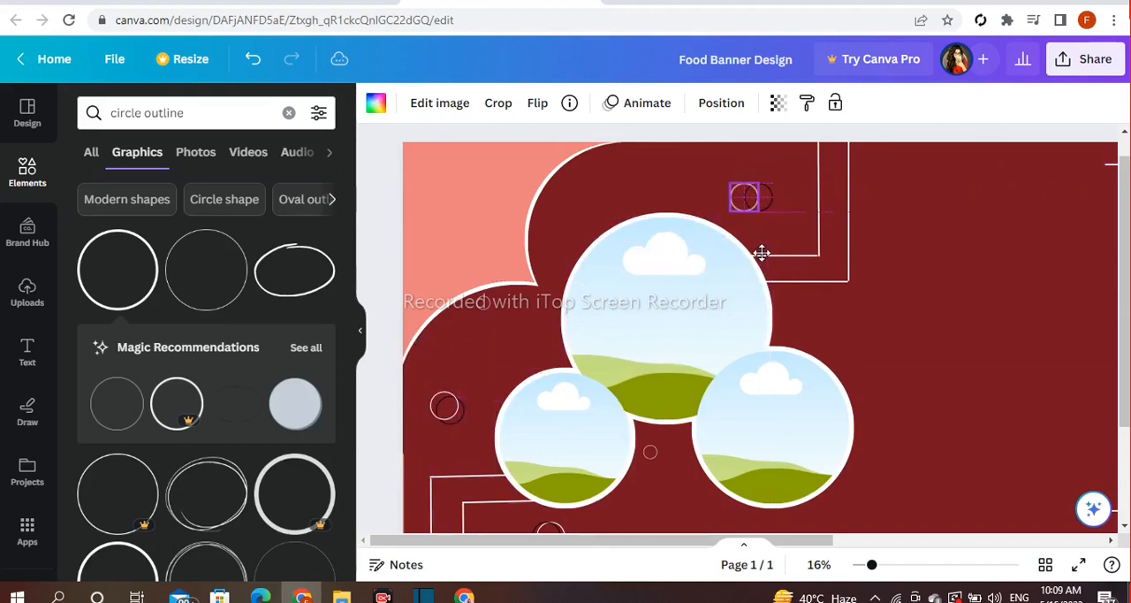
left_click_drag(767, 262, 767, 263)
left_click(377, 255)
Duplicate the black and white ring pair and place the copies beside the corner lines at the banner's lower right
left_click_drag(1127, 388, 1127, 464)
left_click_drag(820, 548, 919, 541)
left_click(374, 426)
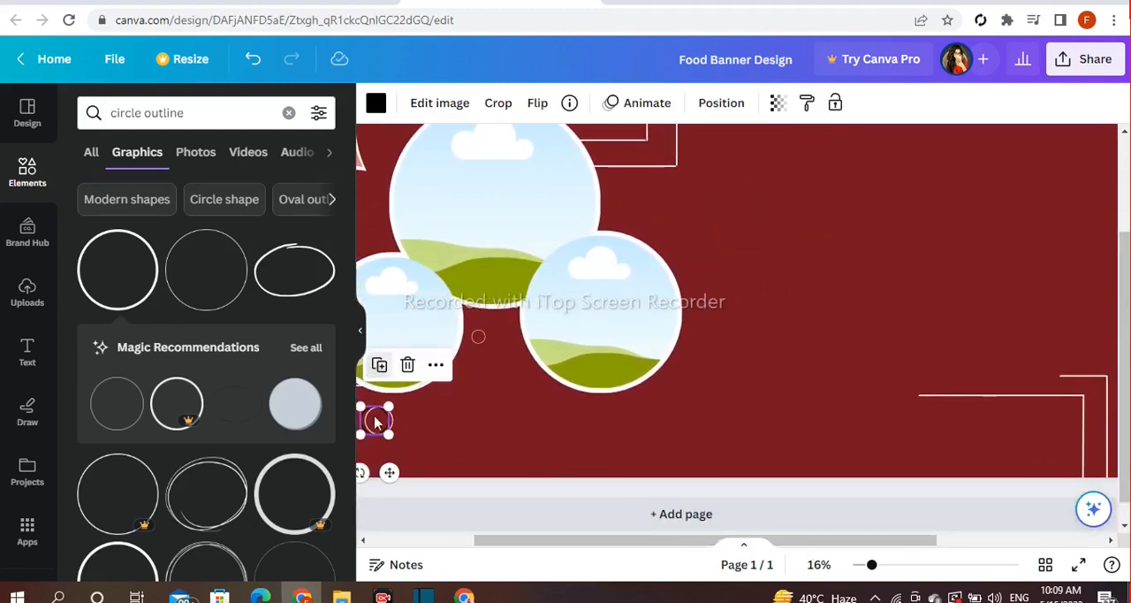
left_click_drag(393, 477, 1076, 516)
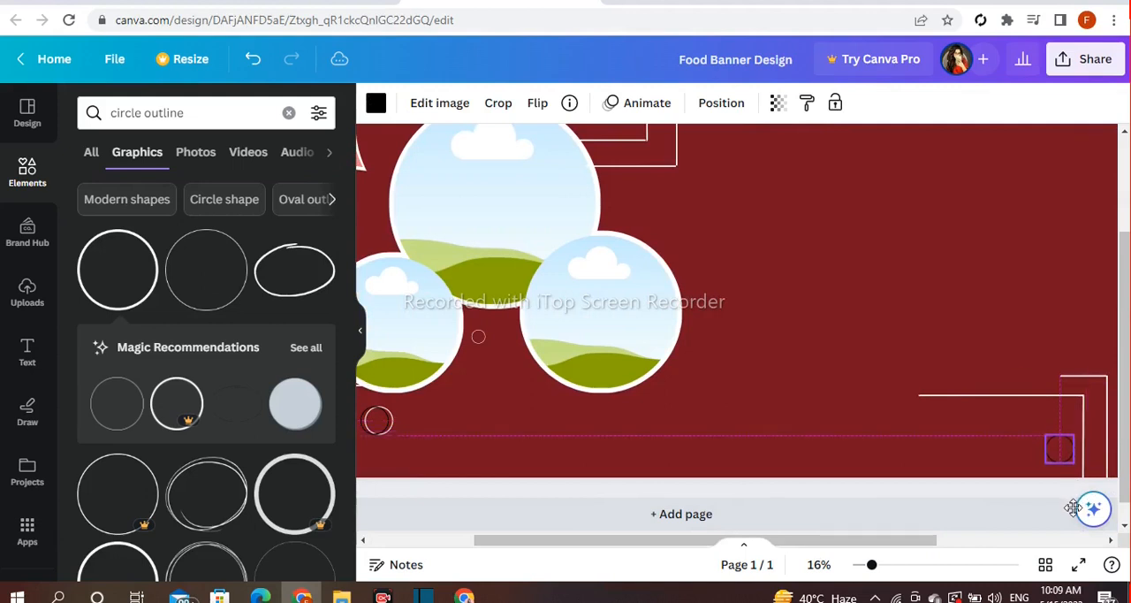
left_click(378, 420)
left_click_drag(394, 473, 1069, 496)
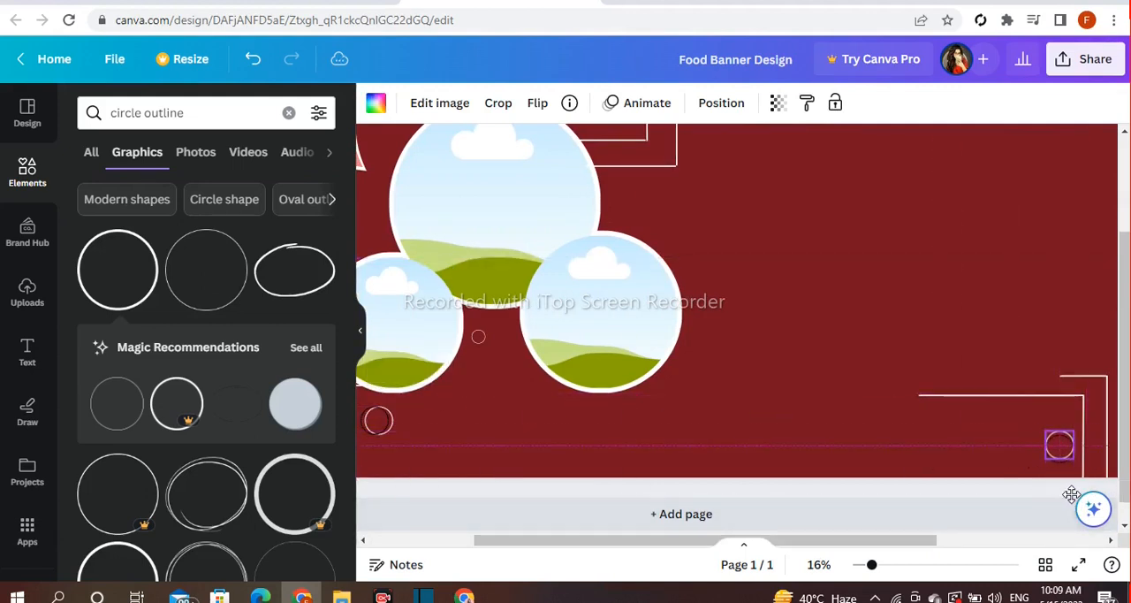
left_click(585, 493)
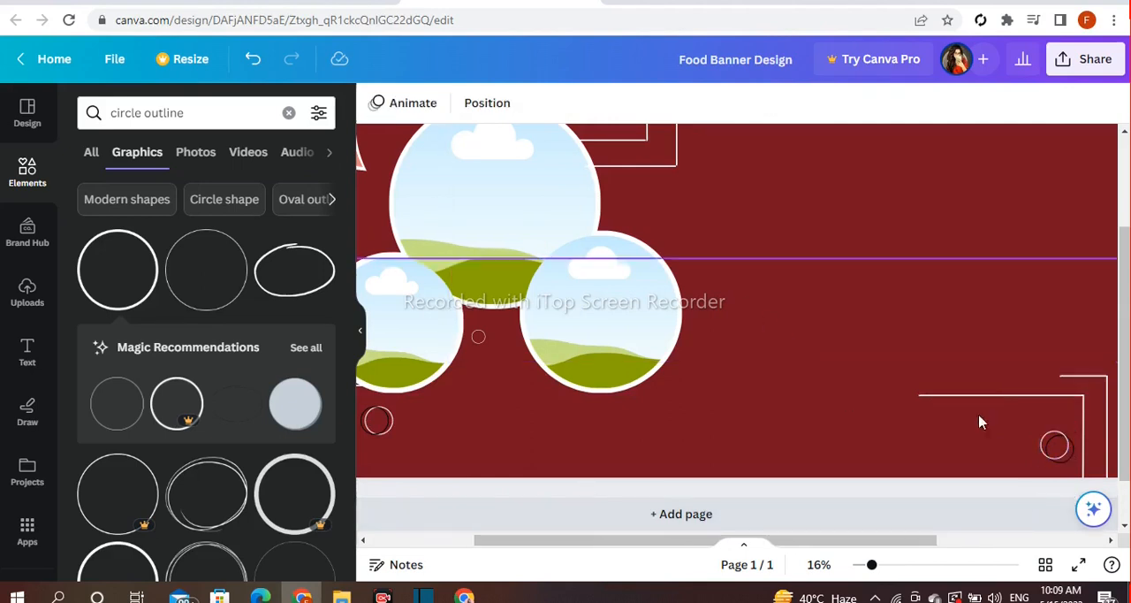
Duplicate the upper black and white rings and place them as an offset pair midway down the banner's right edge
scroll(547, 279, "up", 2)
left_click(581, 163)
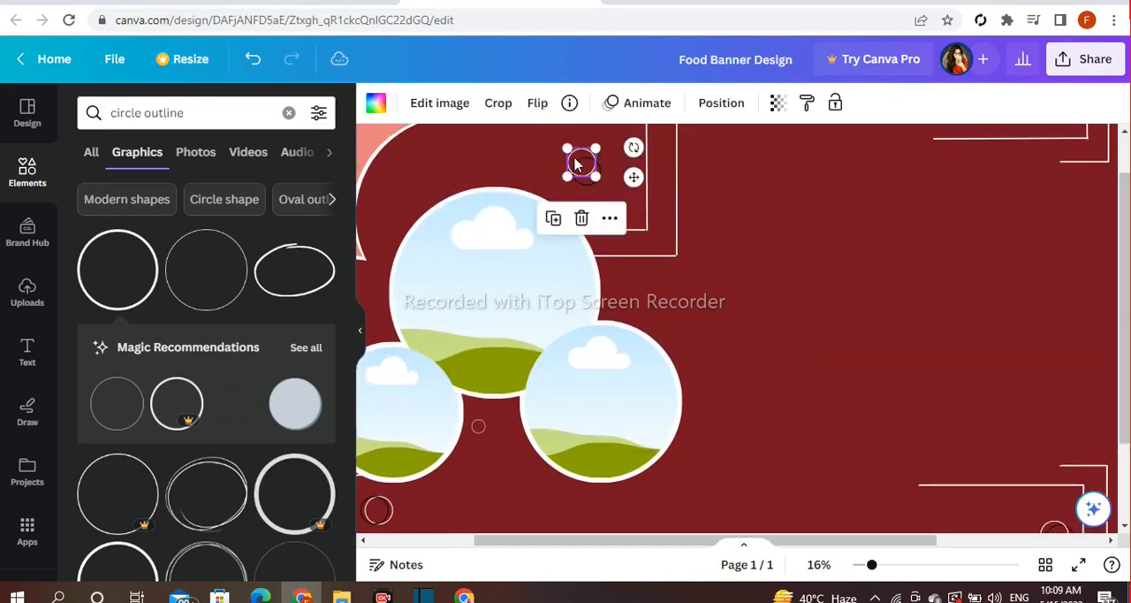
left_click(591, 185)
left_click(561, 230)
left_click_drag(637, 188, 987, 300)
left_click_drag(1123, 349, 1127, 344)
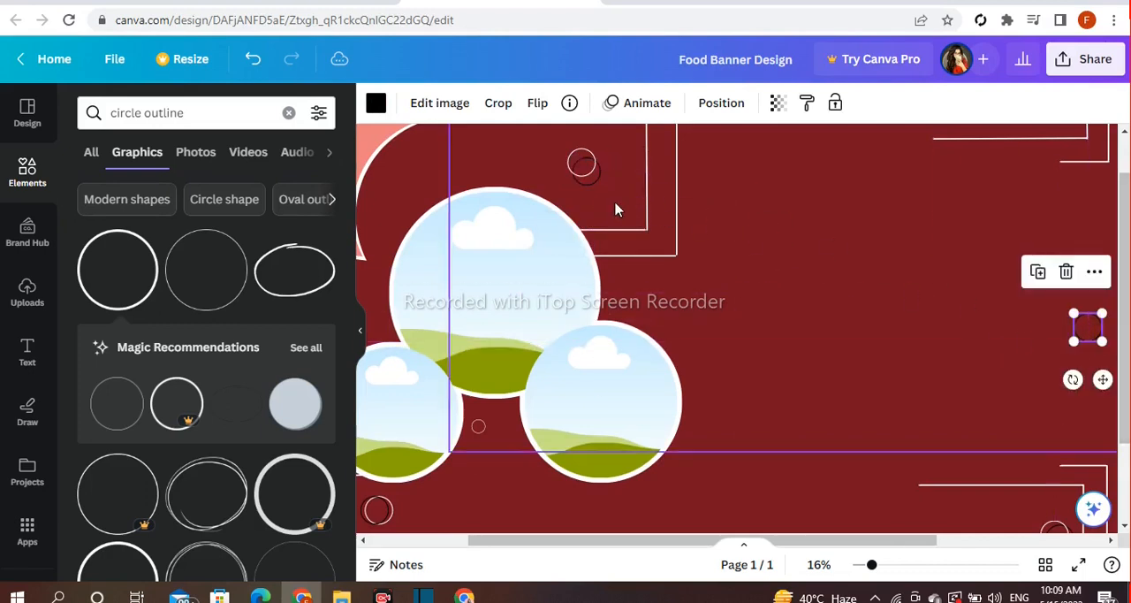
left_click(579, 163)
left_click(552, 220)
left_click_drag(633, 177, 1084, 323)
Search the elements for "food" and show all matching photos
left_click_drag(598, 541, 527, 546)
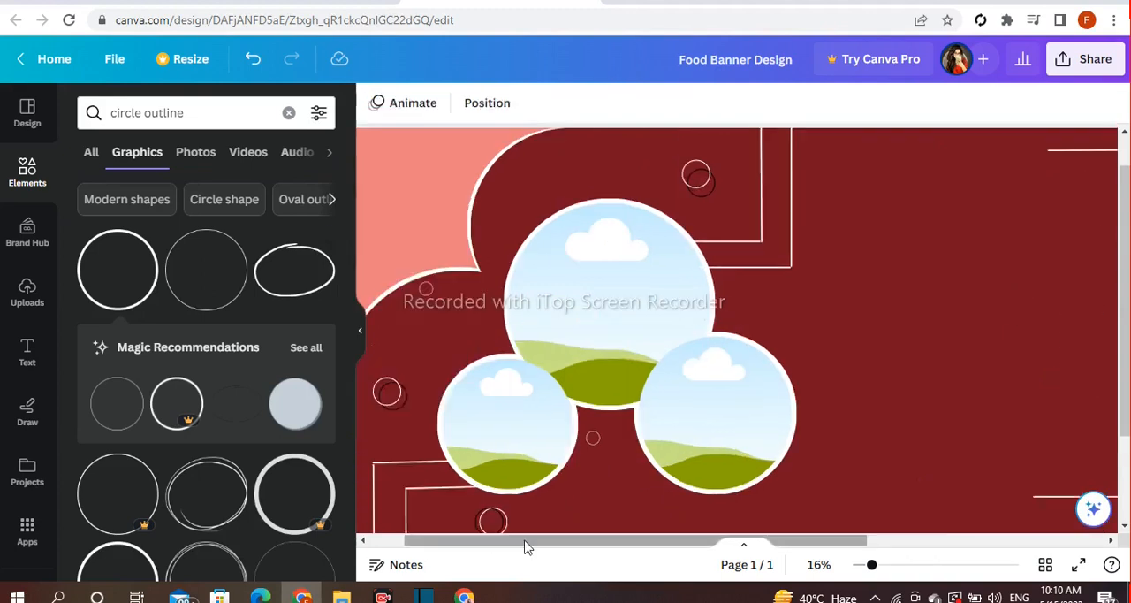
left_click(288, 113)
type("food")
key("Return")
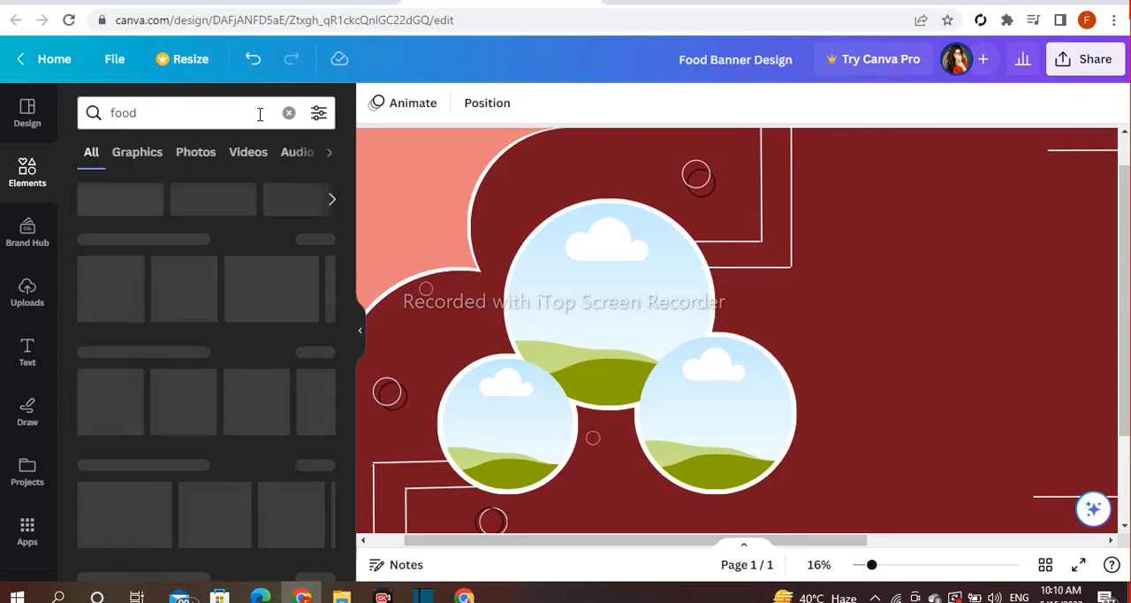
left_click(319, 352)
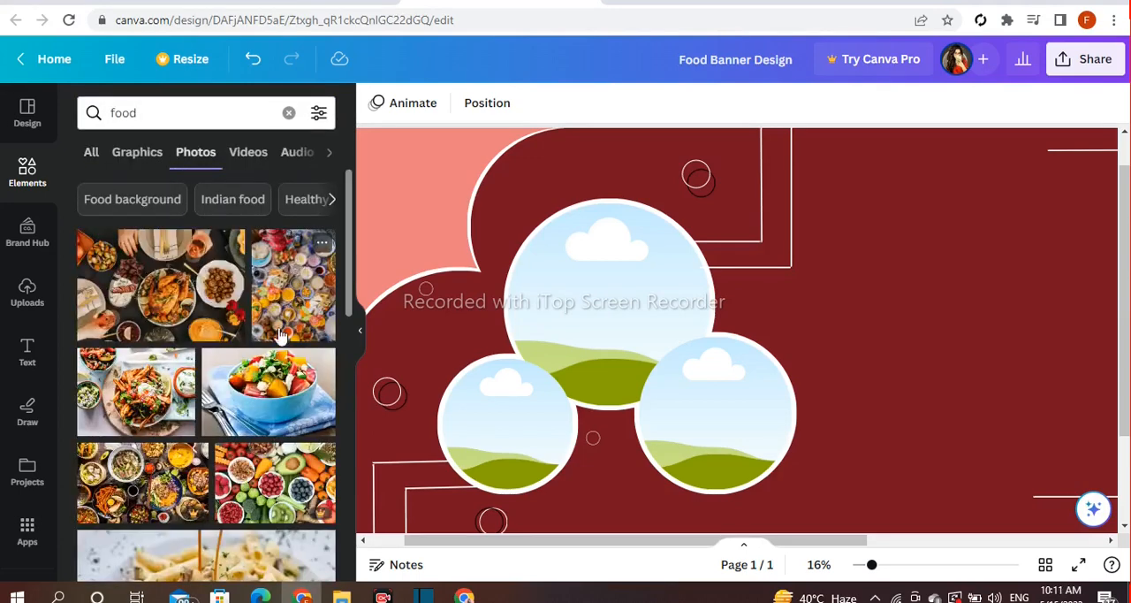
Add the roast chicken table photo to the largest circular frame and rotate the image 180 degrees inside it
left_click(152, 316)
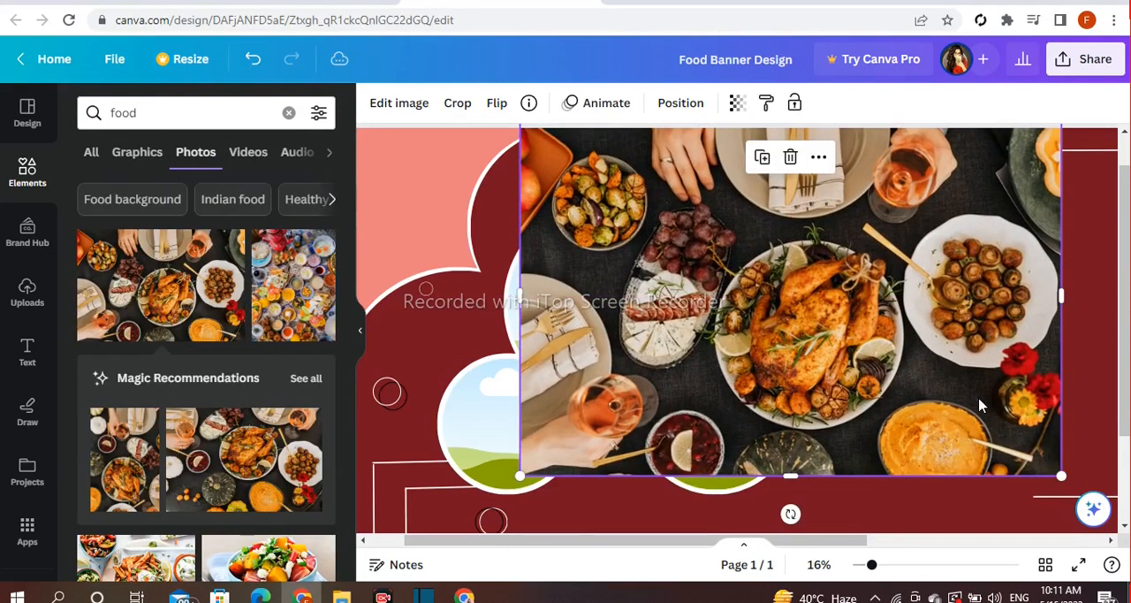
left_click_drag(805, 352, 625, 310)
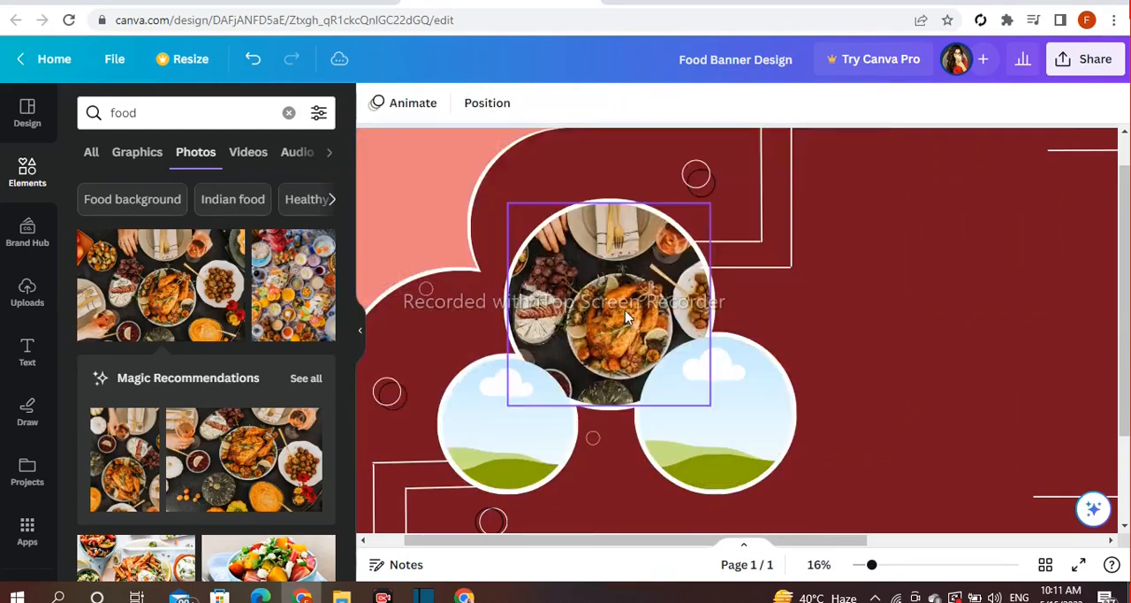
double_click(622, 303)
left_click_drag(612, 432, 606, 172)
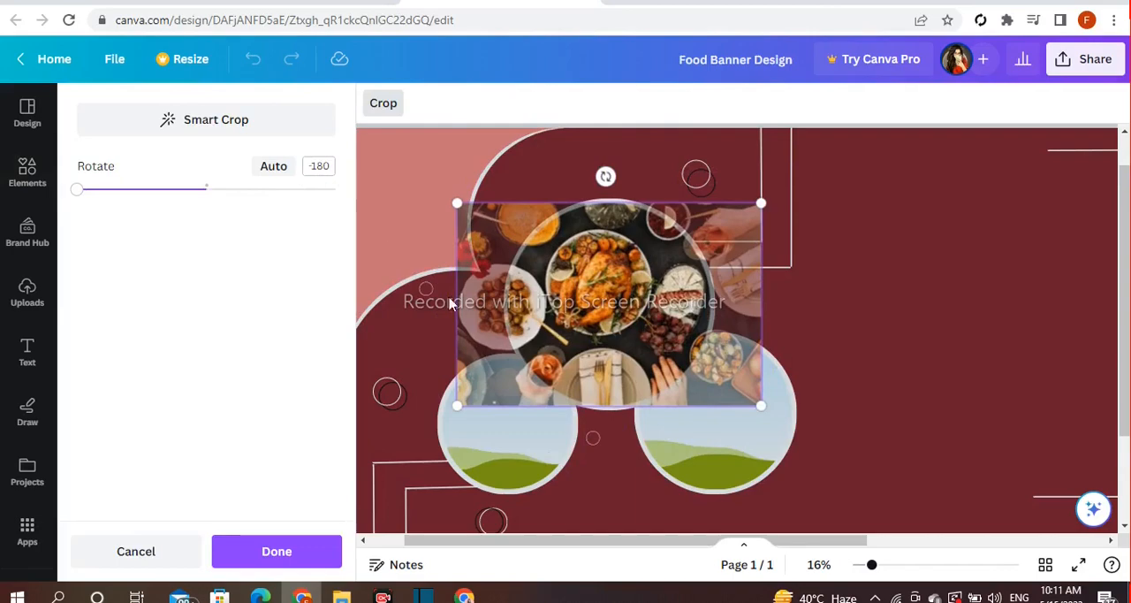
left_click(967, 409)
Fill the smallest circular frame with the photo of loaded fries on a white plate
scroll(319, 311, "down", 2)
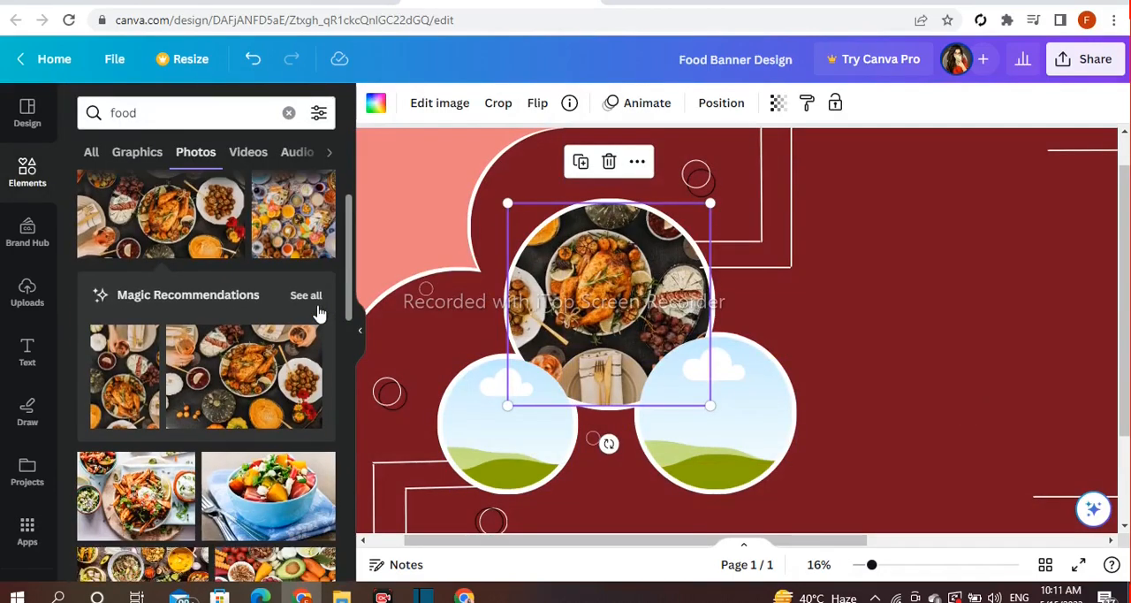
left_click_drag(777, 410, 455, 421)
double_click(494, 429)
key("Escape")
Fill the remaining circular frame with the burger and fries photo, enlarging and shifting the image so the burger fills the circle
scroll(815, 432, "down", 1)
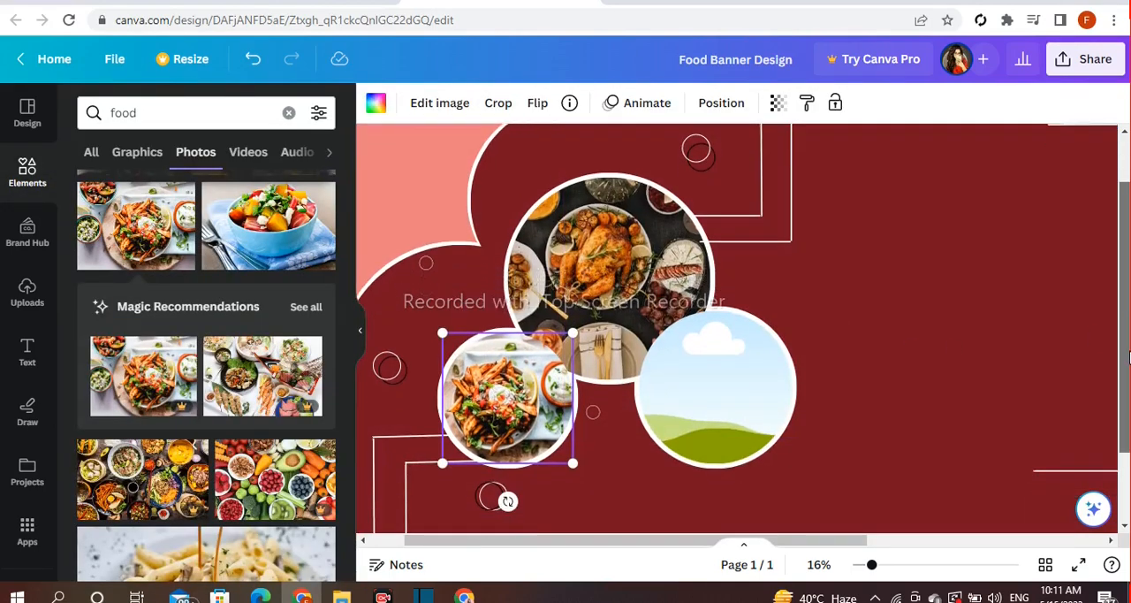
scroll(188, 451, "down", 5)
left_click_drag(139, 354, 699, 399)
double_click(699, 399)
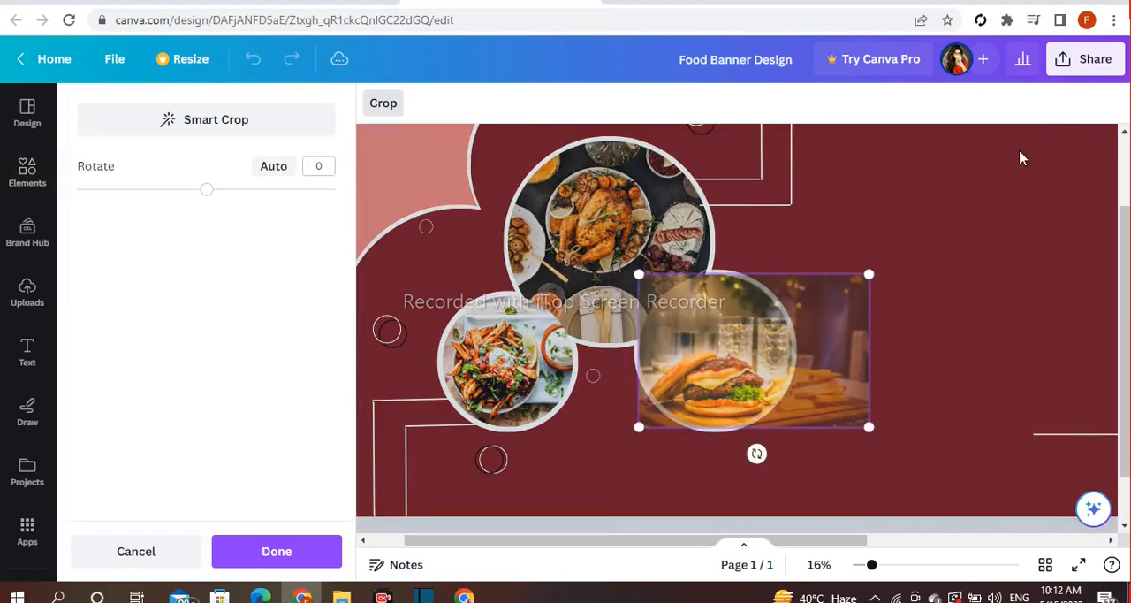
left_click_drag(873, 275, 947, 222)
left_click_drag(705, 297, 675, 296)
left_click(960, 345)
left_click(960, 345)
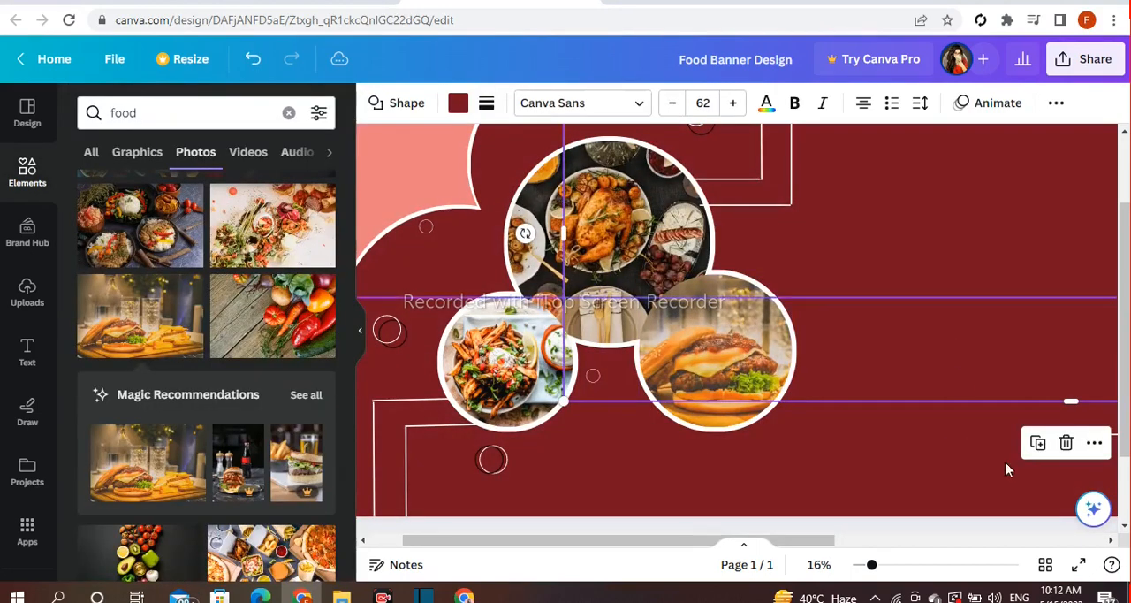
left_click(881, 519)
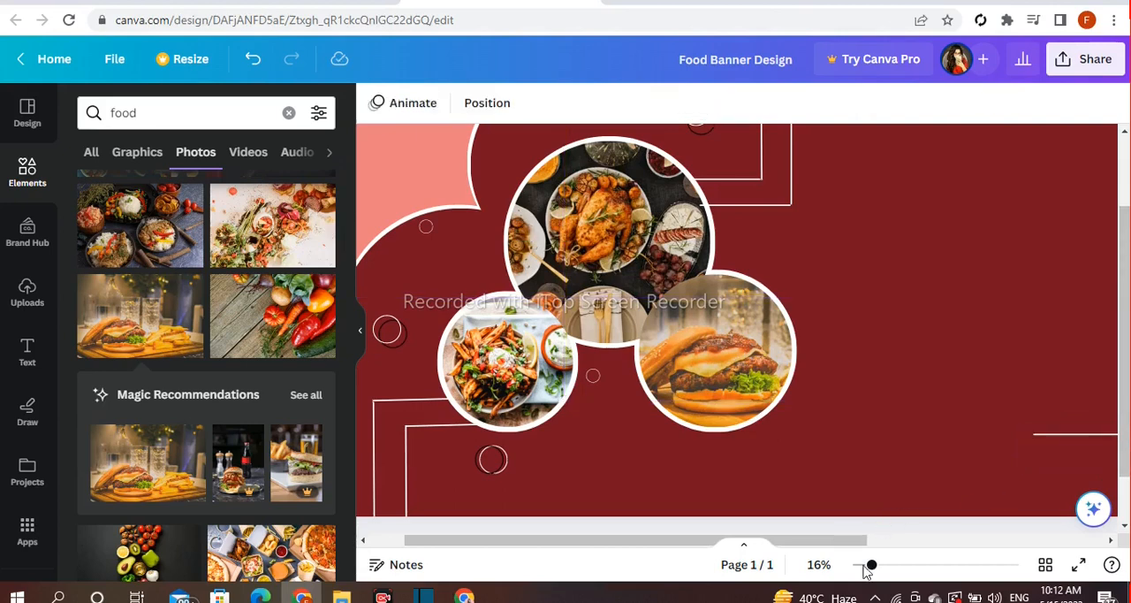
Add a heading that reads "Professional Food Banner Design", with "Banner Design" on a second line
left_click_drag(814, 542, 893, 538)
left_click_drag(1119, 458, 1121, 399)
left_click(35, 355)
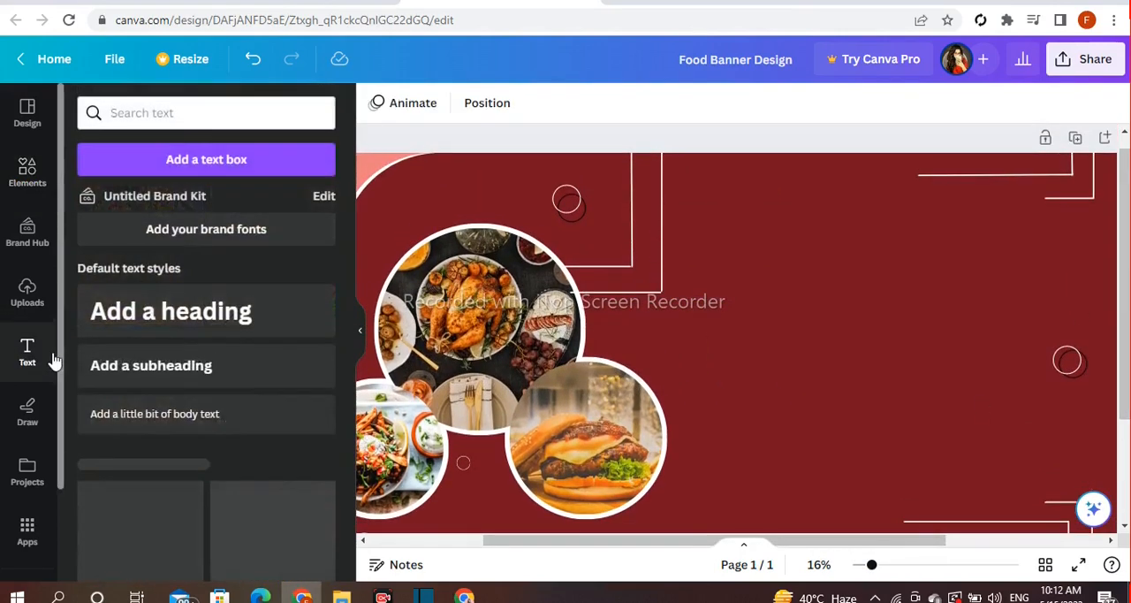
left_click(168, 311)
key("BackSpace")
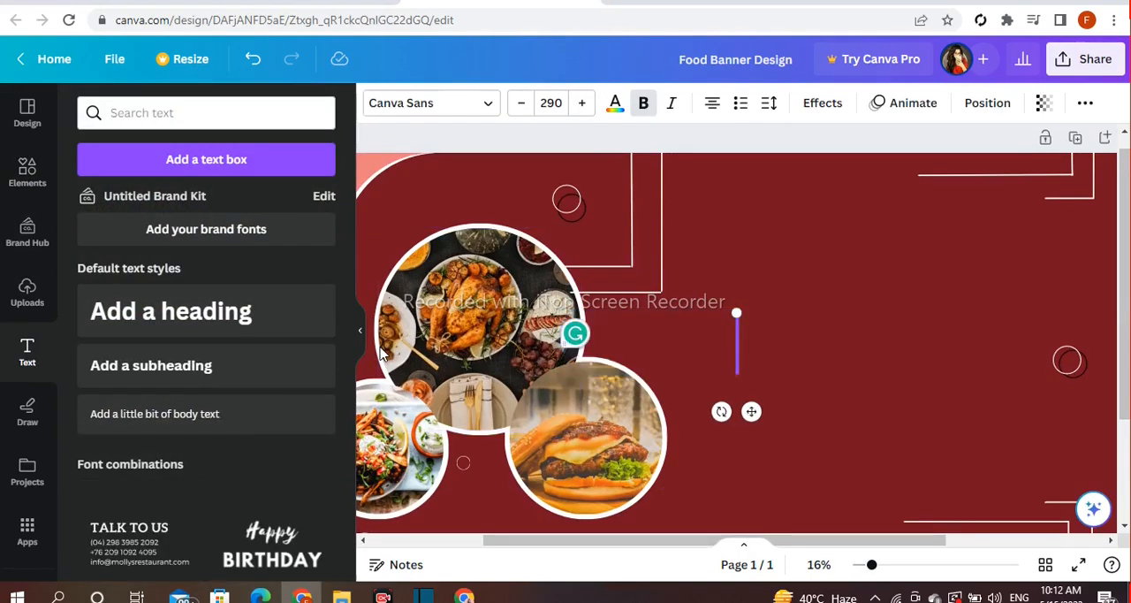
type("Pro")
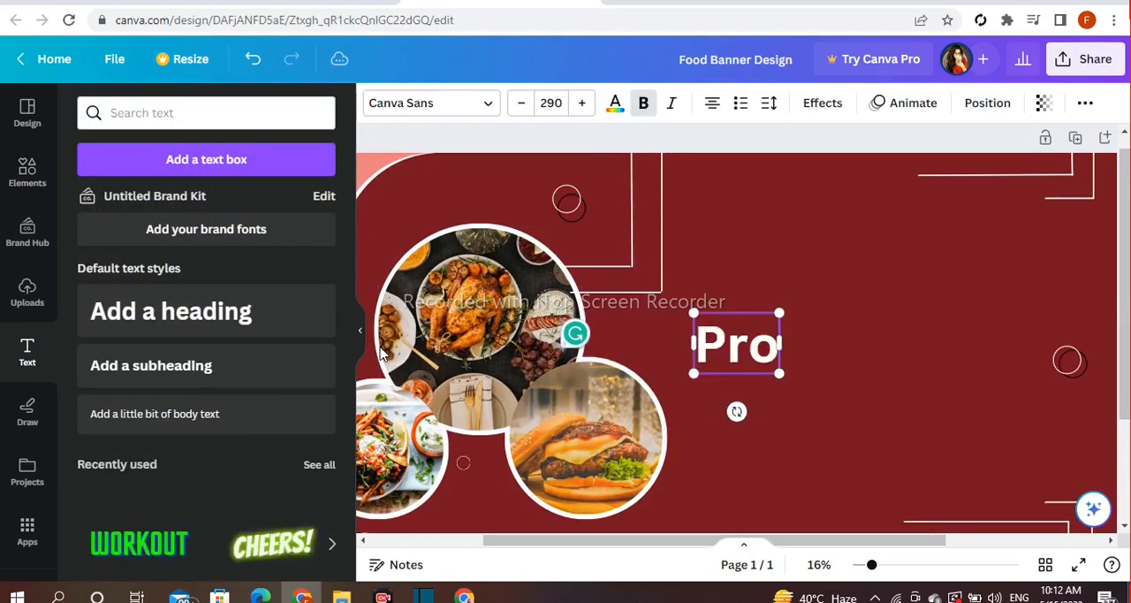
type("fessional")
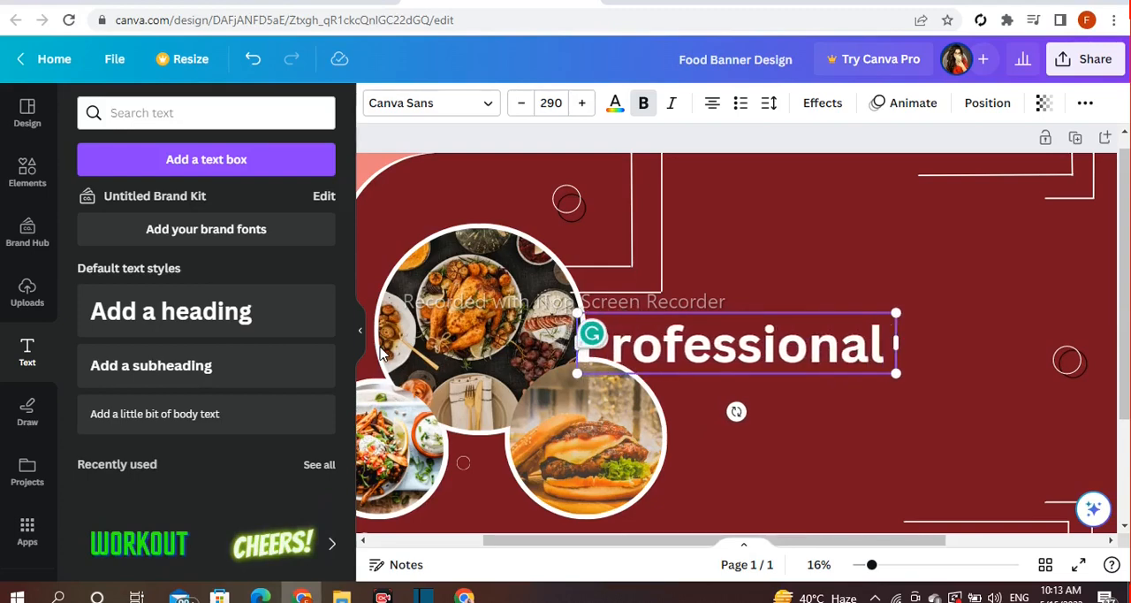
type(" Food")
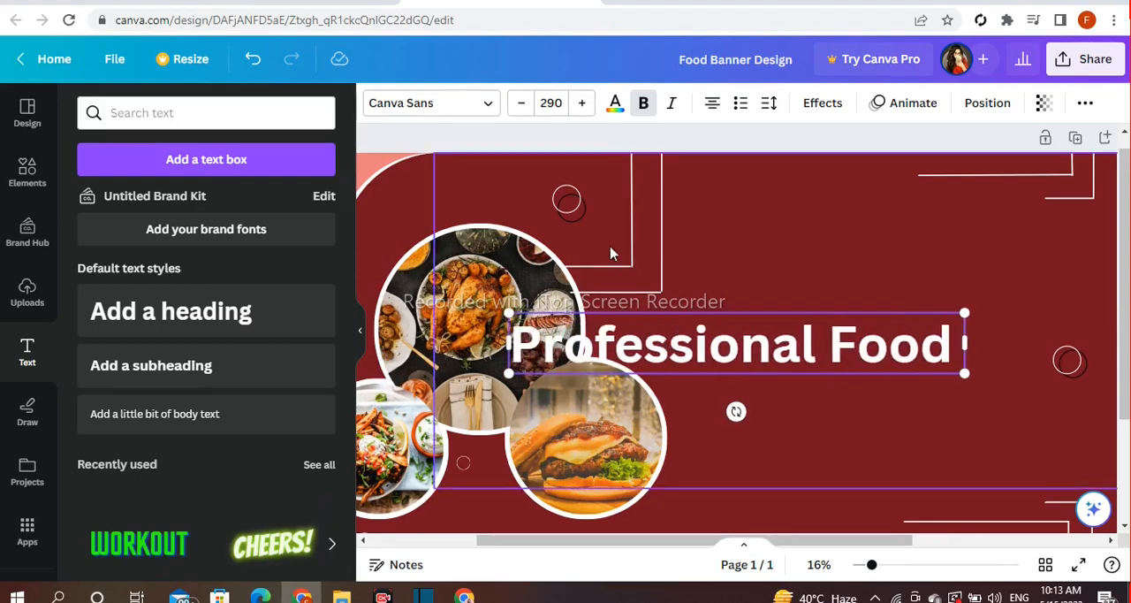
key("Return")
type("Banner Desu")
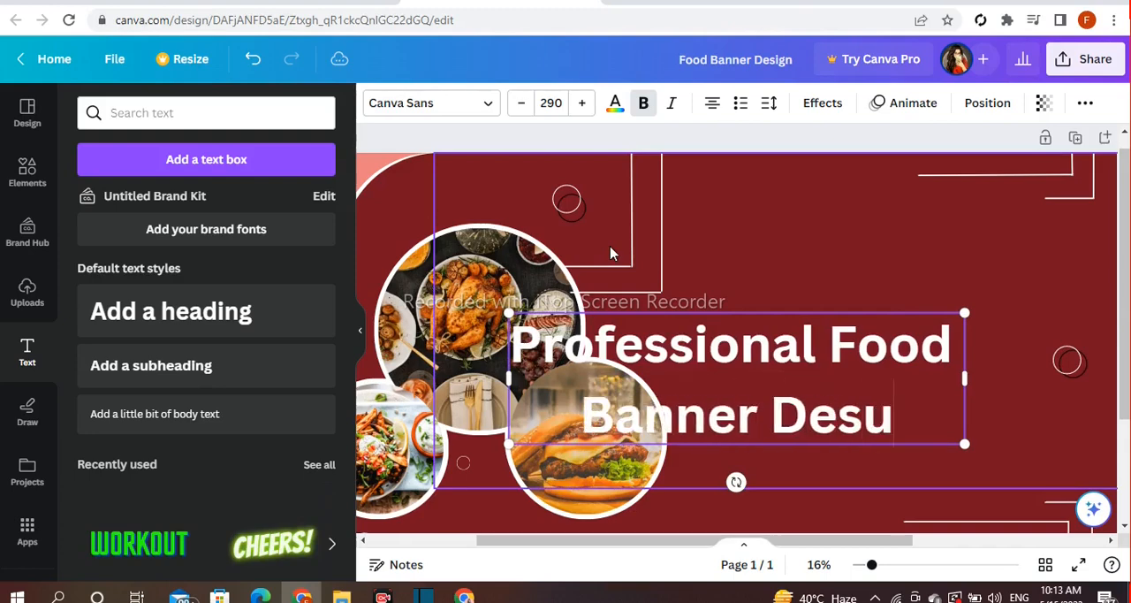
key("BackSpace")
type("ign")
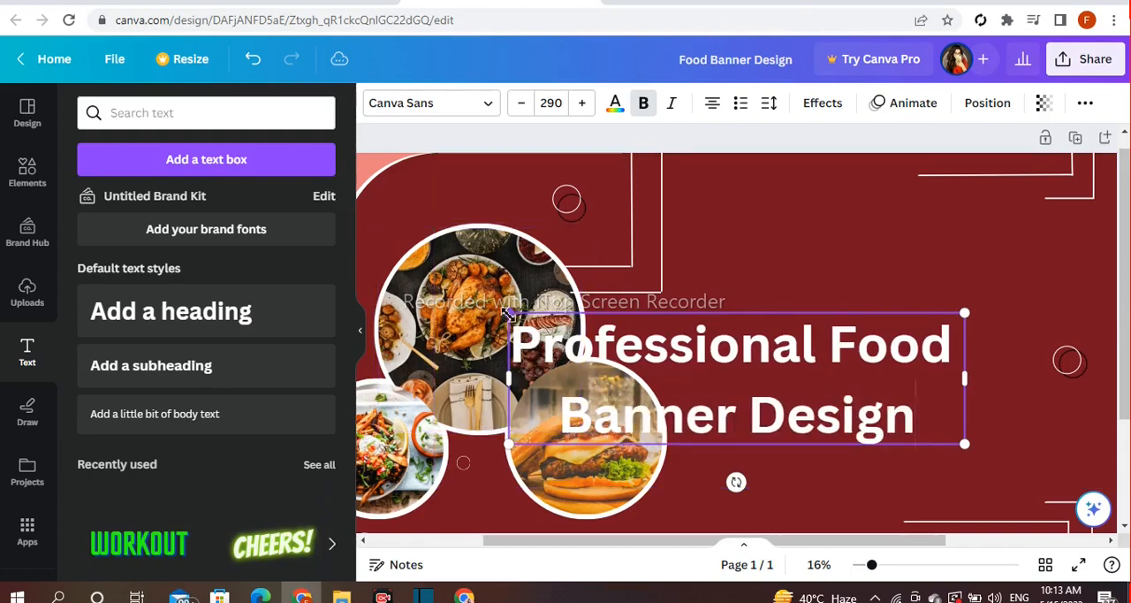
Resize the heading to font size 187 and position it in the empty upper area right of the photo frames
left_click_drag(508, 314, 695, 365)
left_click_drag(893, 400, 929, 250)
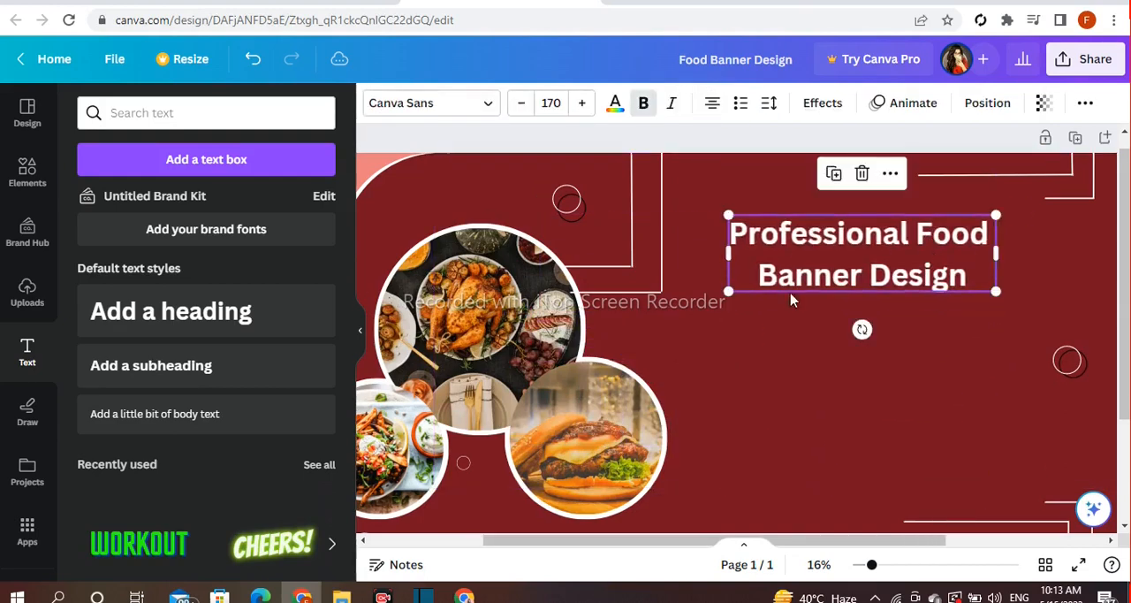
left_click_drag(730, 297, 699, 298)
left_click_drag(791, 265, 821, 260)
double_click(830, 231)
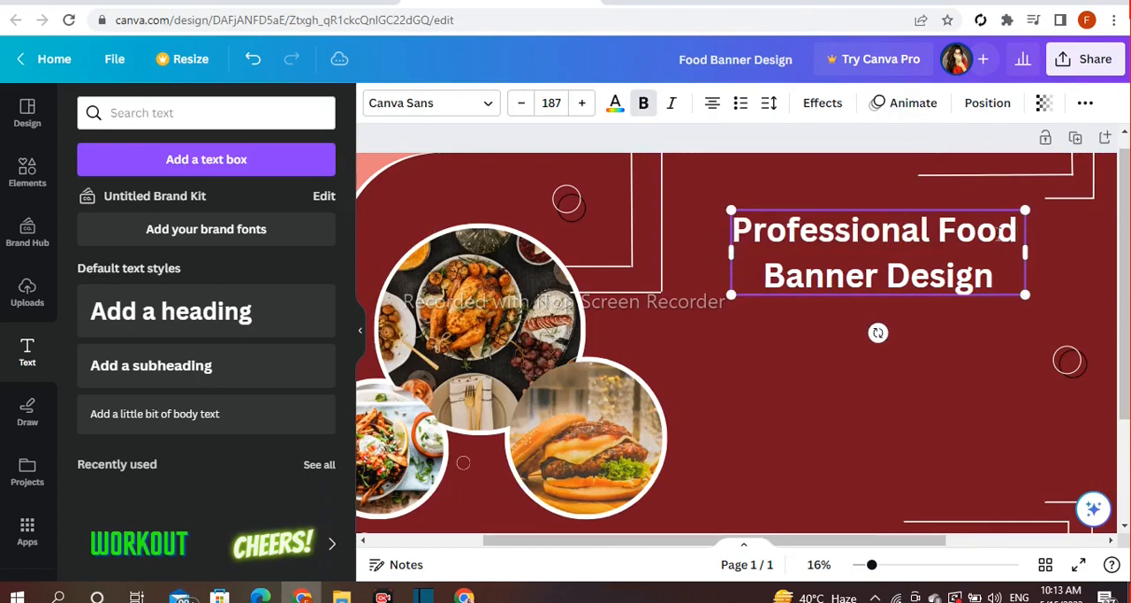
Change the font of the heading's first line, "Professional Food", to Anton
left_click_drag(1016, 231, 717, 237)
left_click(433, 102)
scroll(219, 222, "down", 1)
scroll(232, 351, "down", 8)
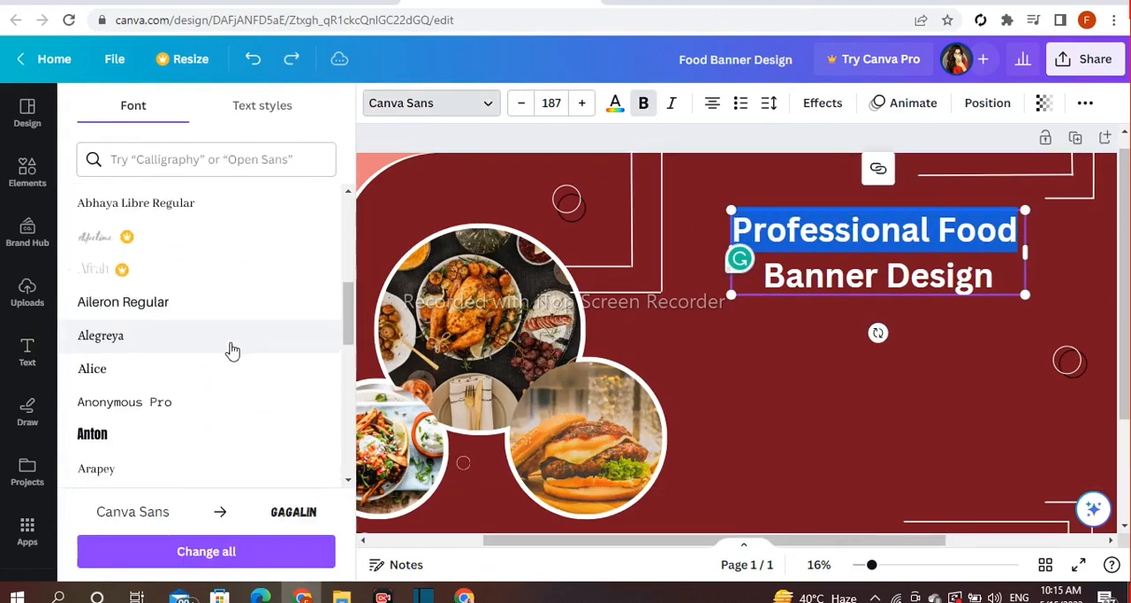
scroll(133, 205, "up", 1)
left_click(118, 267)
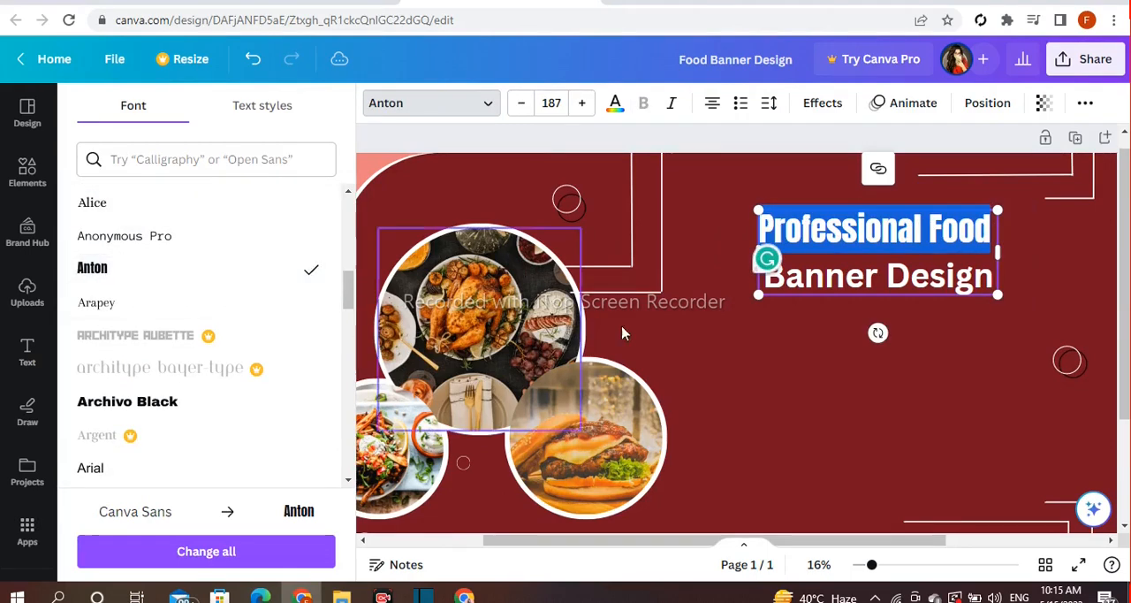
Change the font of the "Banner Design" line to Copperplate Gothic and shift the whole heading slightly down
left_click(996, 285)
left_click_drag(997, 284, 817, 281)
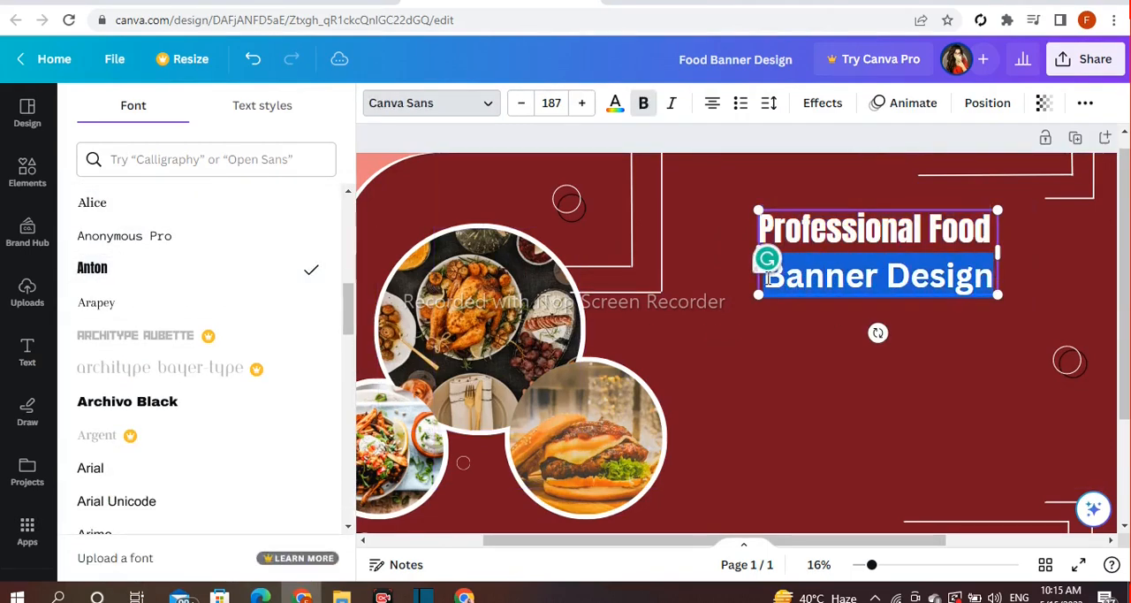
scroll(217, 346, "up", 7)
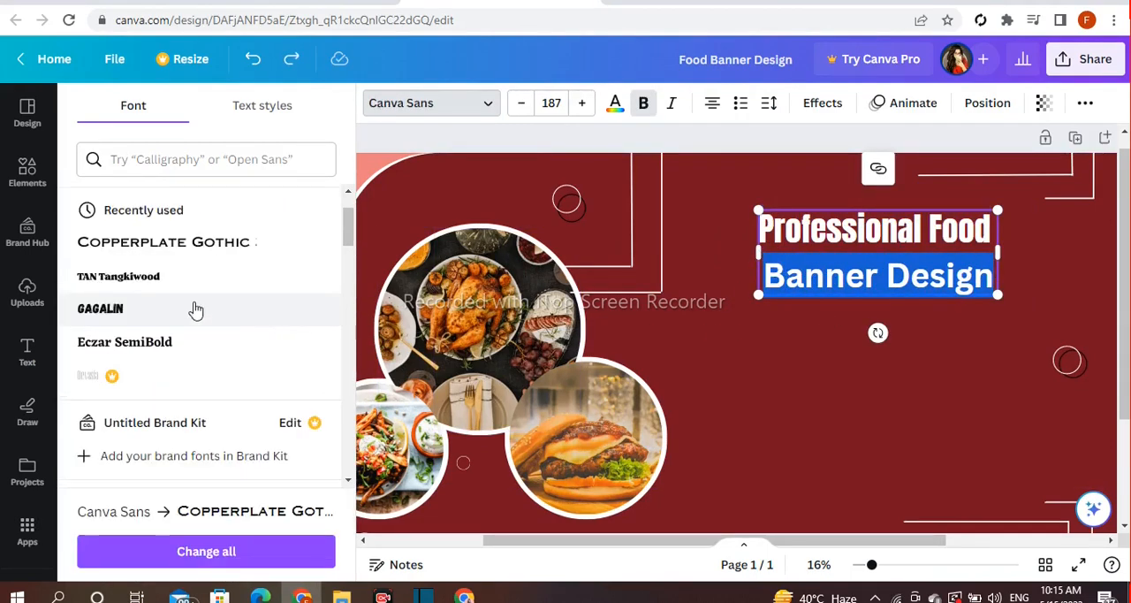
left_click(176, 244)
left_click(808, 474)
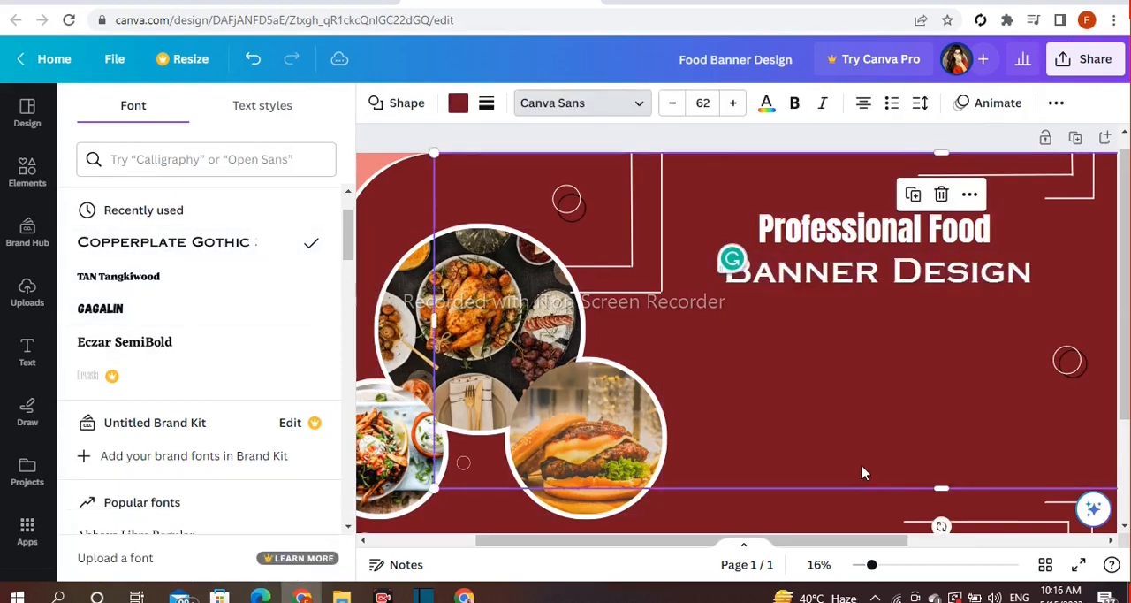
left_click_drag(854, 214, 848, 254)
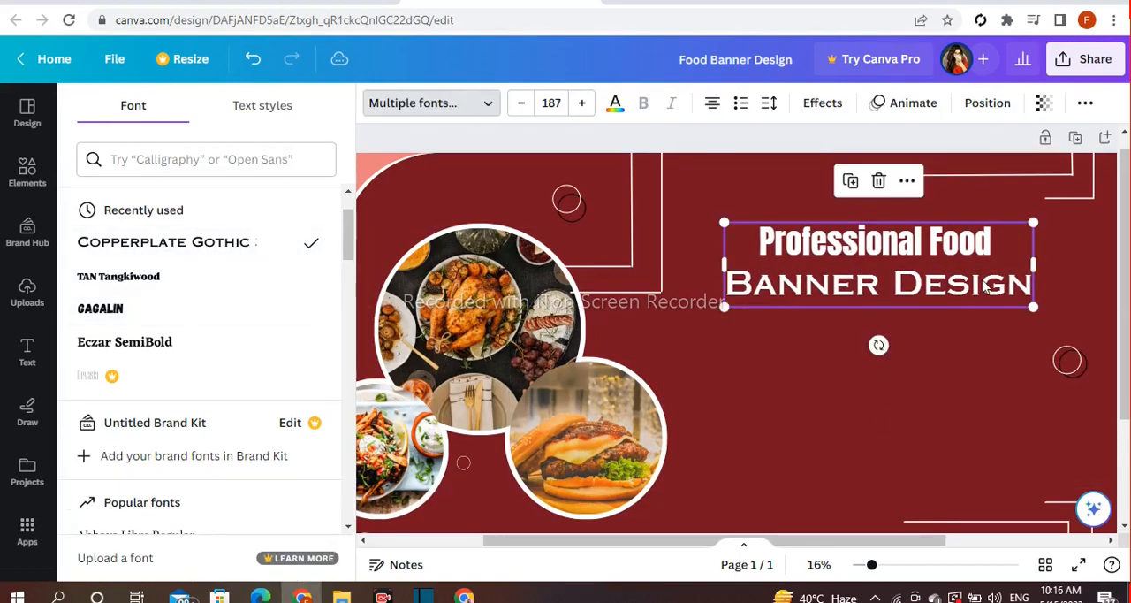
Recolor the "Banner Design" line with the default solid yellow
left_click(1025, 284)
left_click_drag(1025, 285, 723, 285)
left_click(614, 105)
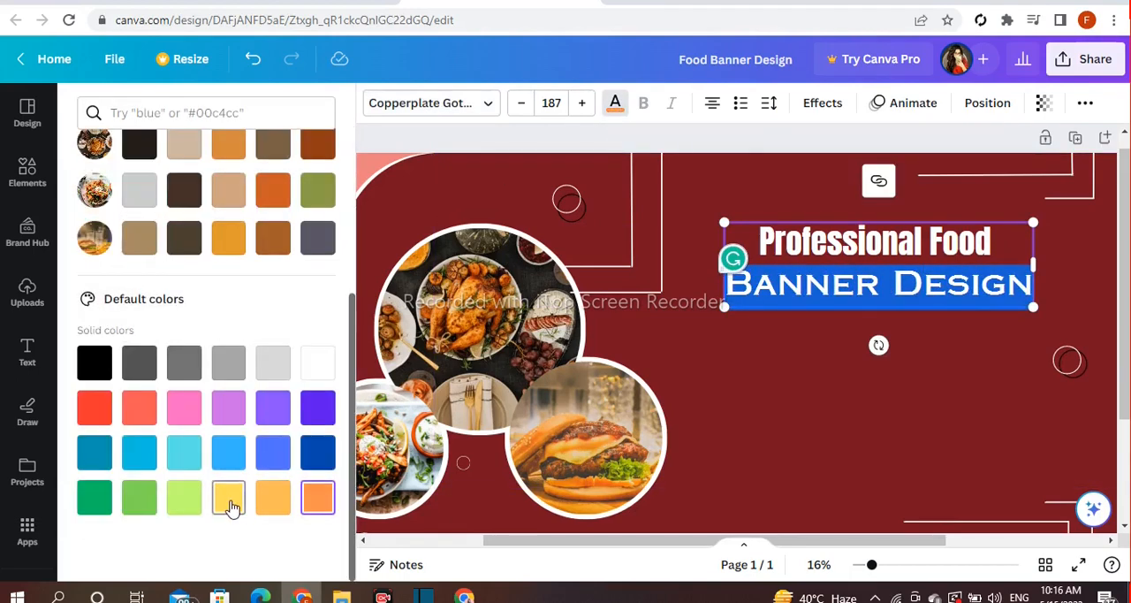
left_click(227, 500)
left_click(816, 424)
Tighten the heading's line spacing to 1.1
left_click(914, 272)
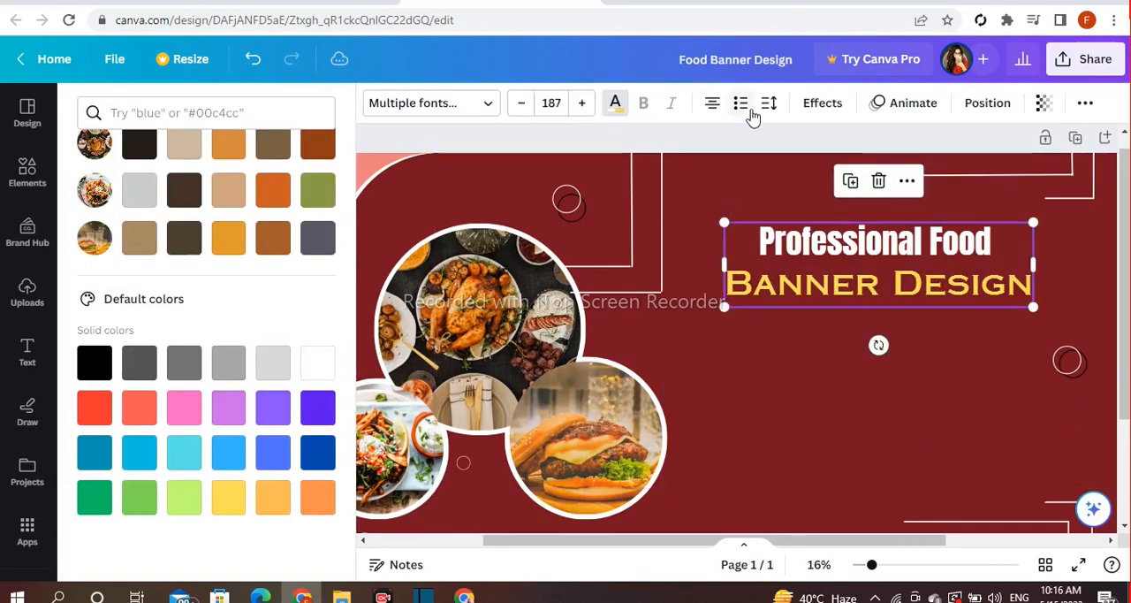
left_click(768, 105)
left_click_drag(849, 227, 834, 223)
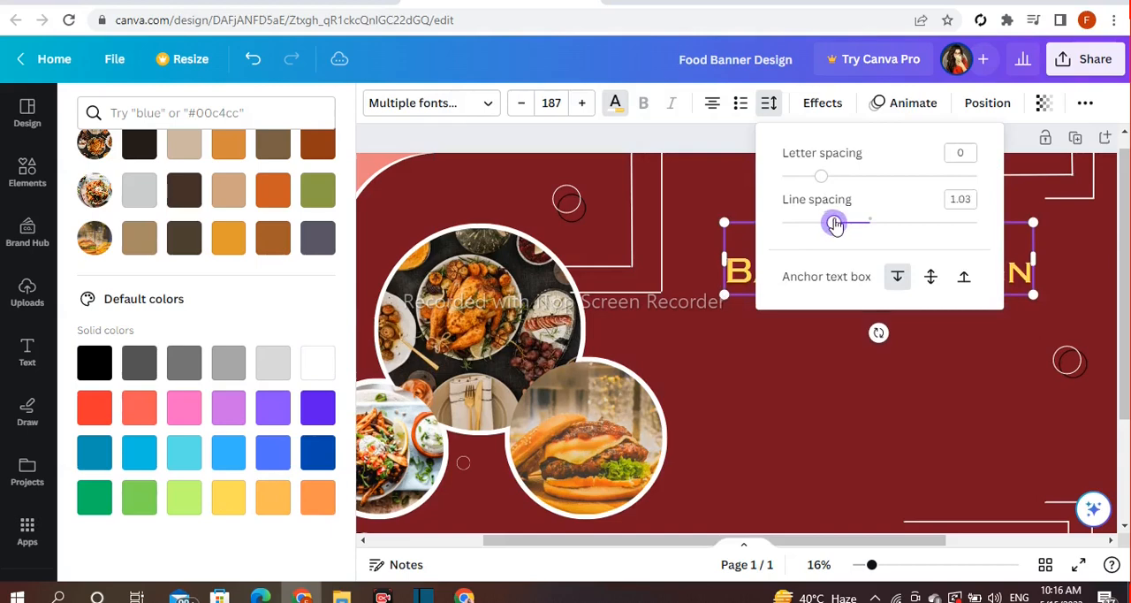
left_click(510, 198)
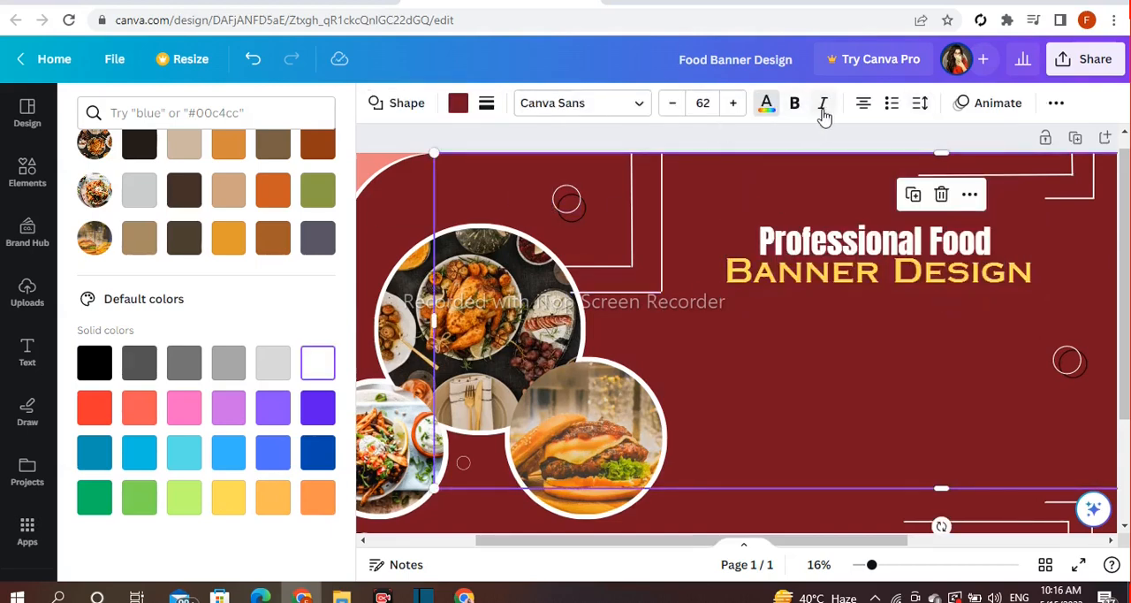
left_click(920, 104)
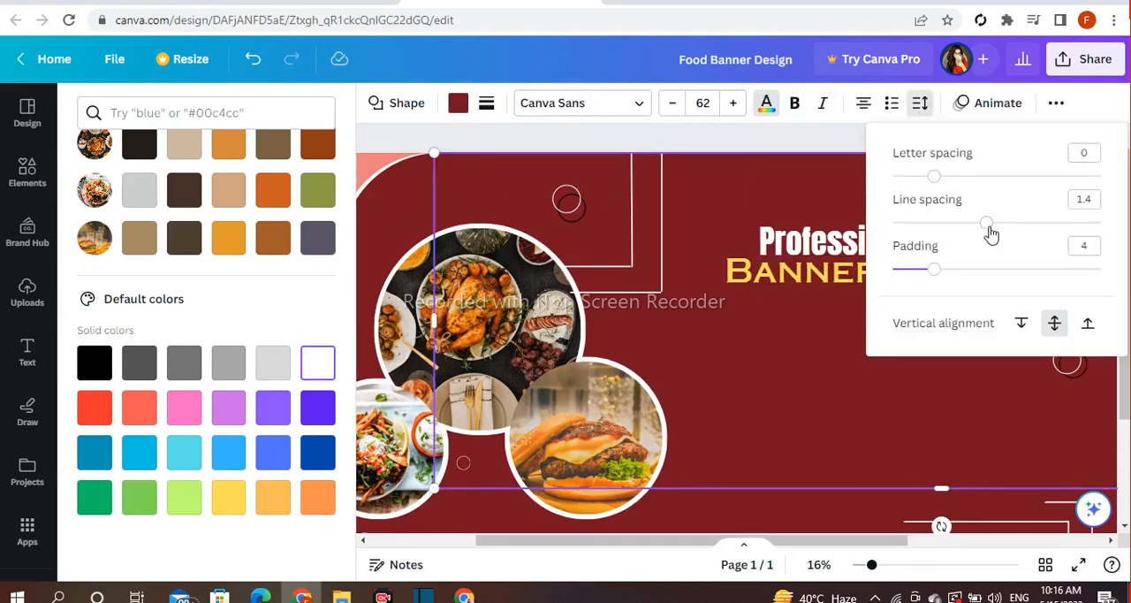
left_click(794, 237)
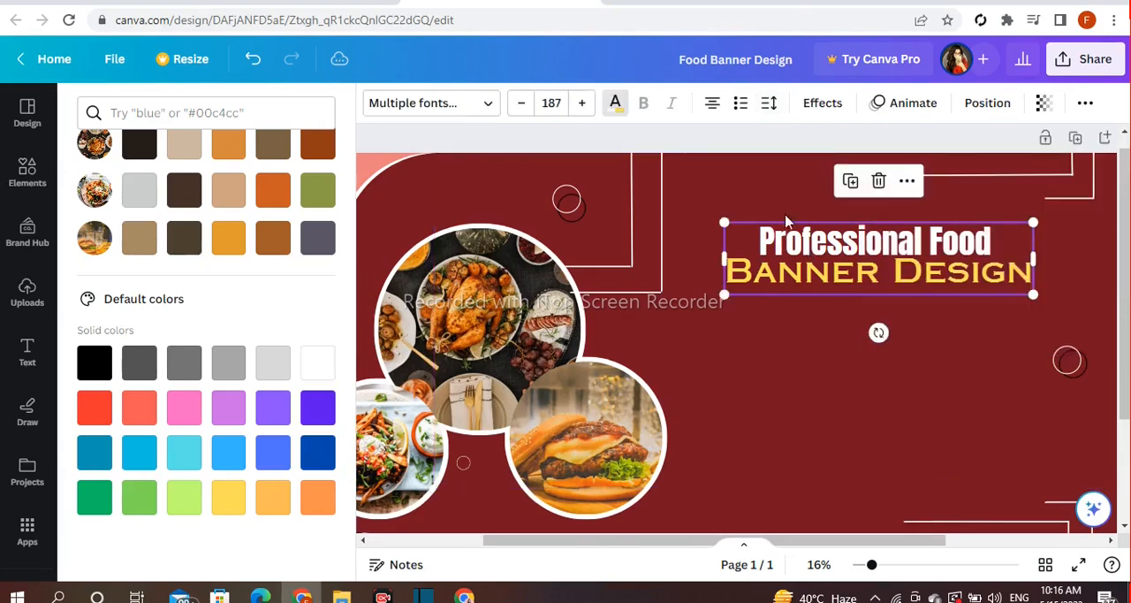
left_click(769, 108)
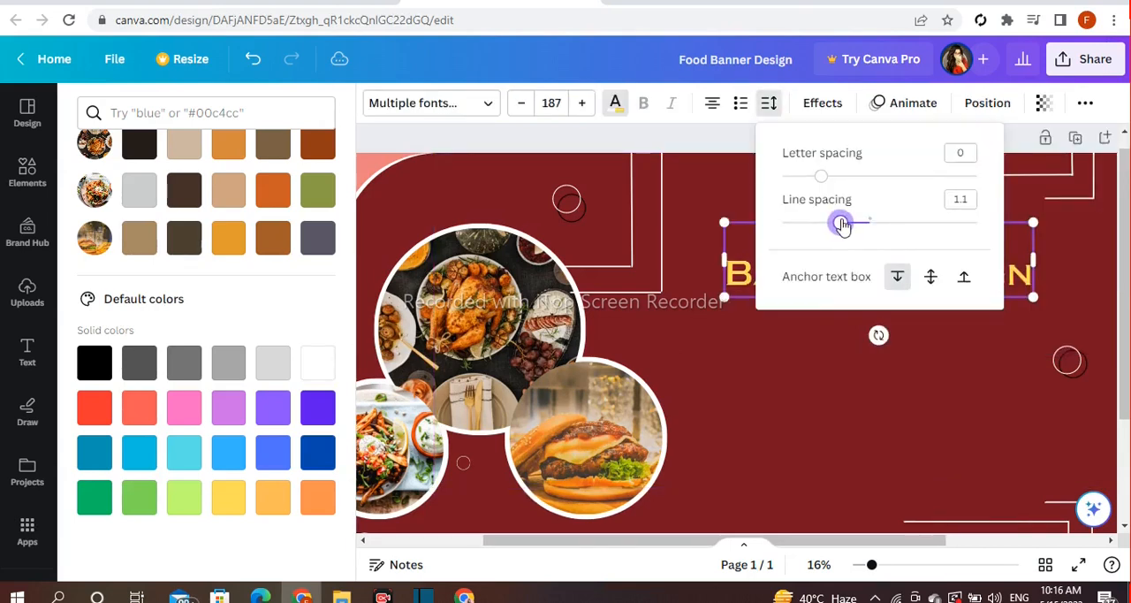
left_click(972, 357)
Enlarge the heading to font size 208 and reposition it in the empty area right of the photo frames
left_click(1033, 297)
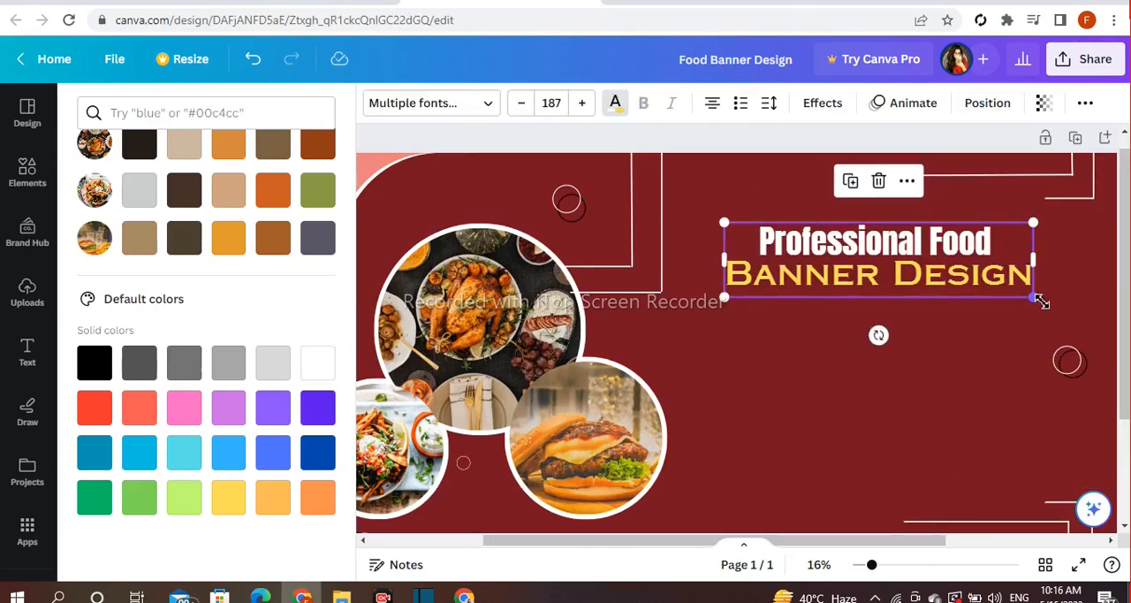
left_click_drag(1032, 297, 1060, 328)
mouse_move(954, 272)
left_mouse_down()
mouse_move(943, 258)
mouse_move(944, 269)
left_mouse_up()
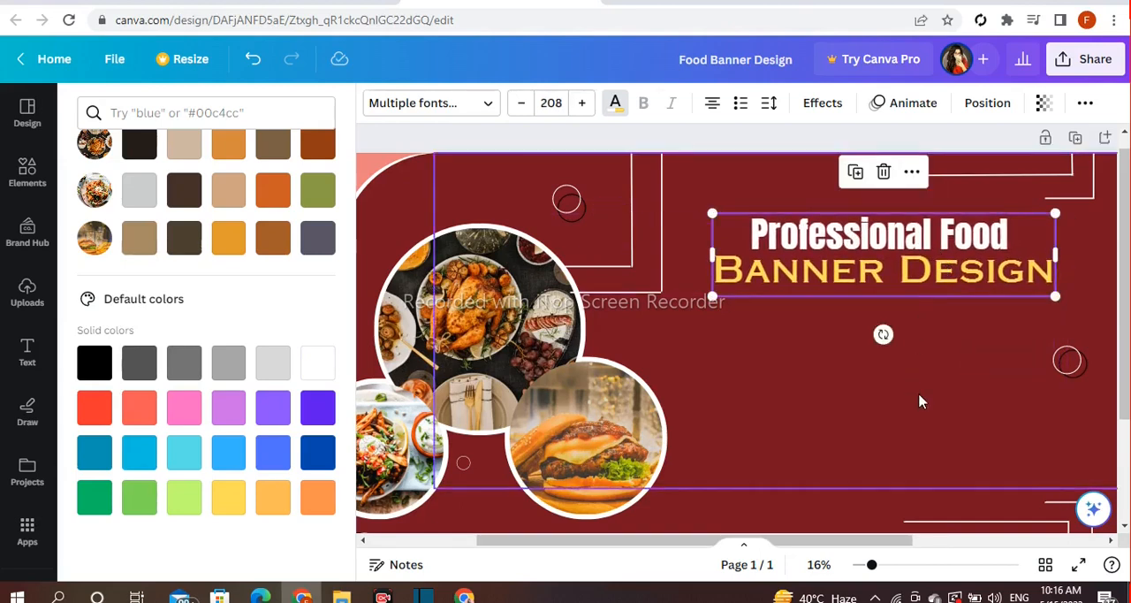
left_click(920, 399)
left_click_drag(831, 246, 829, 259)
left_click_drag(803, 261, 798, 243)
Add a straight horizontal line directly beneath the heading and extend both ends slightly past the text width
left_click(2, 177)
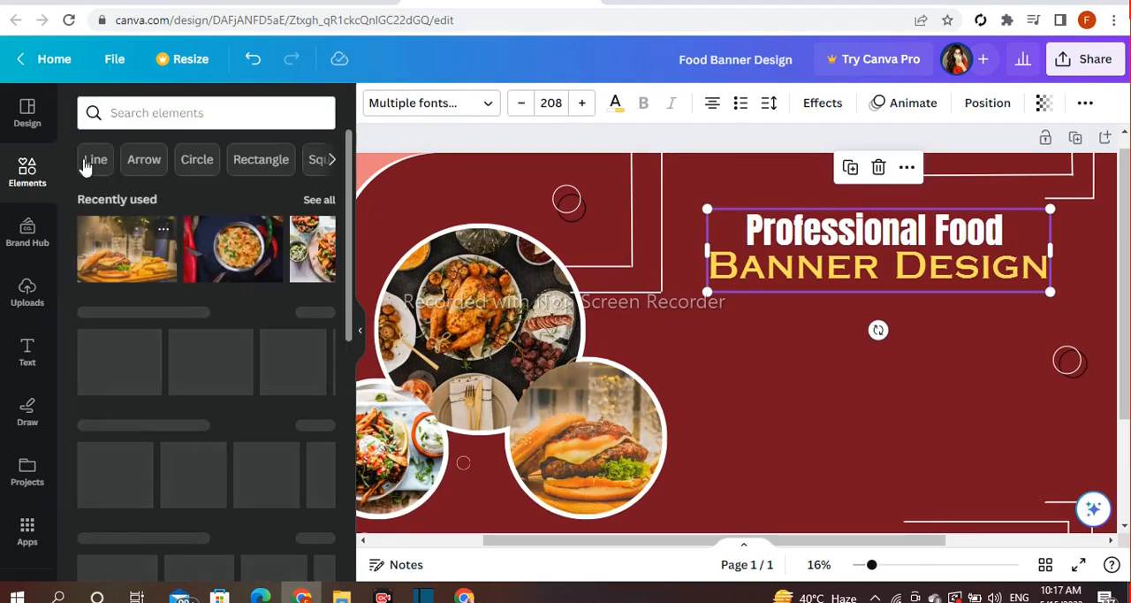
left_click(88, 160)
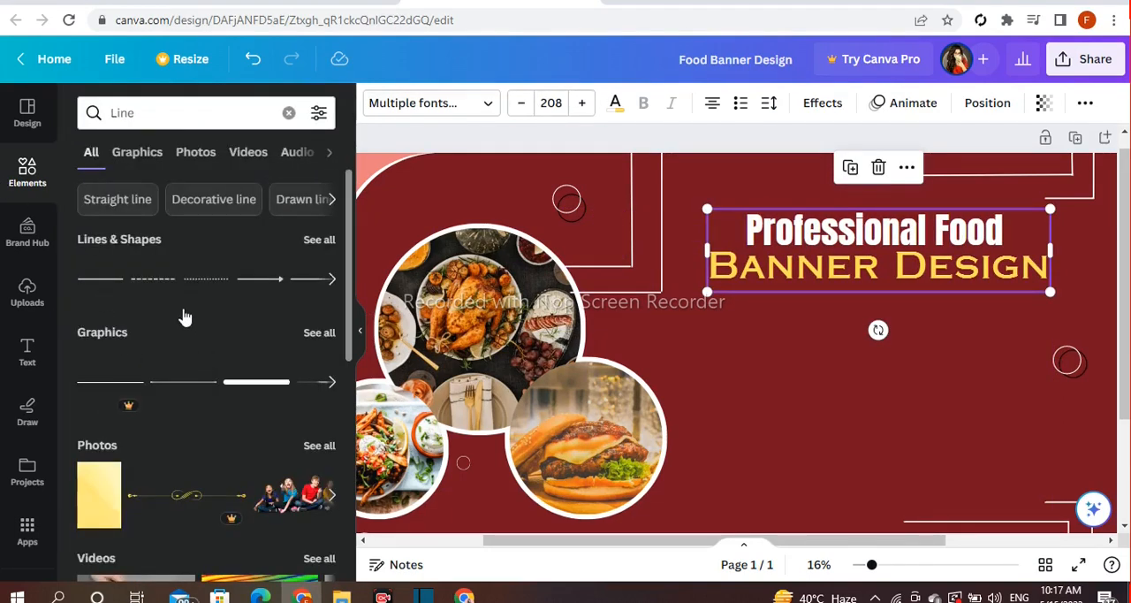
left_click(102, 299)
left_click_drag(696, 400, 863, 352)
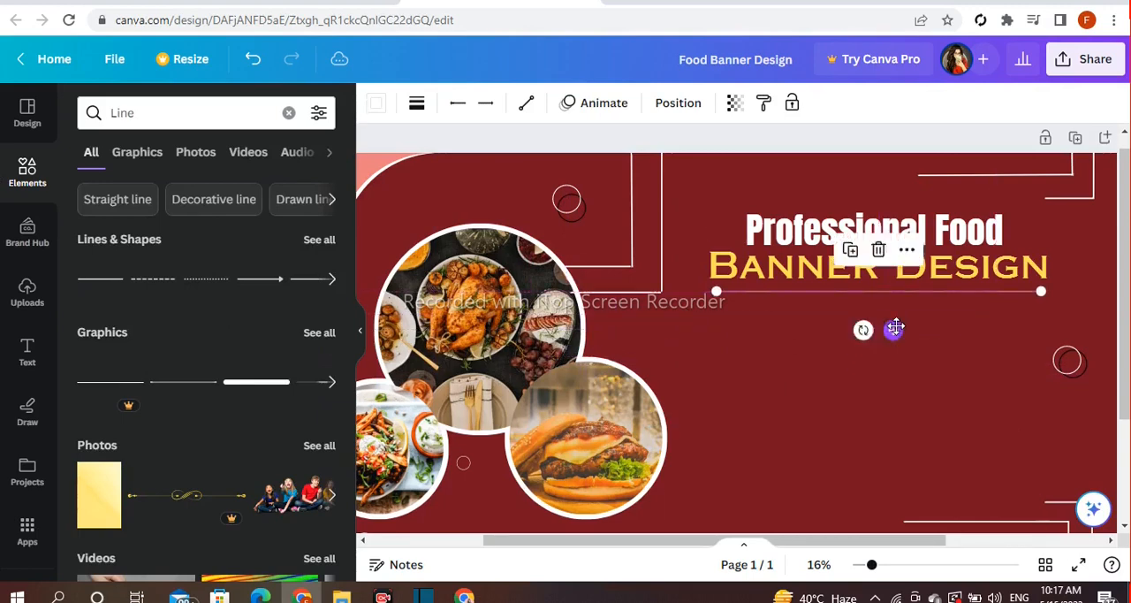
left_click_drag(714, 290, 688, 290)
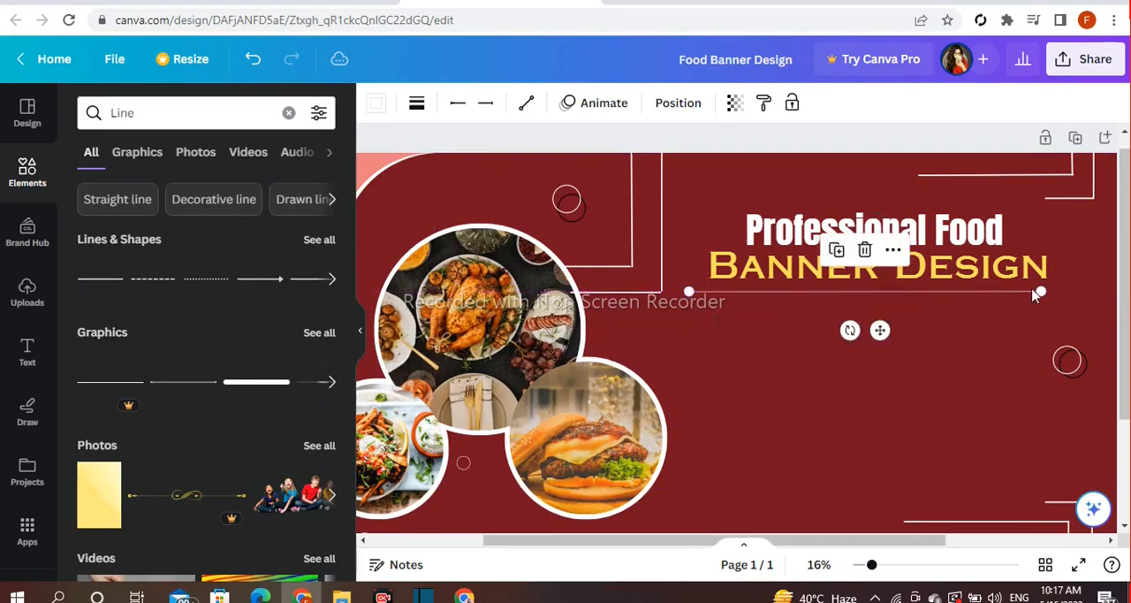
left_click_drag(1051, 288, 1071, 290)
left_click(1060, 337)
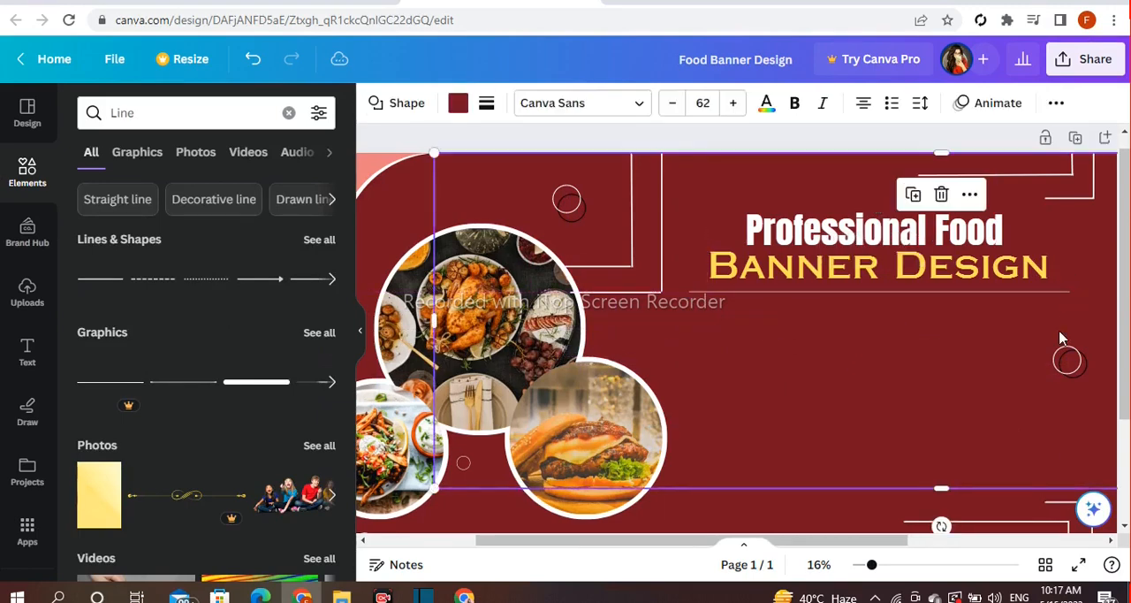
left_click(979, 292)
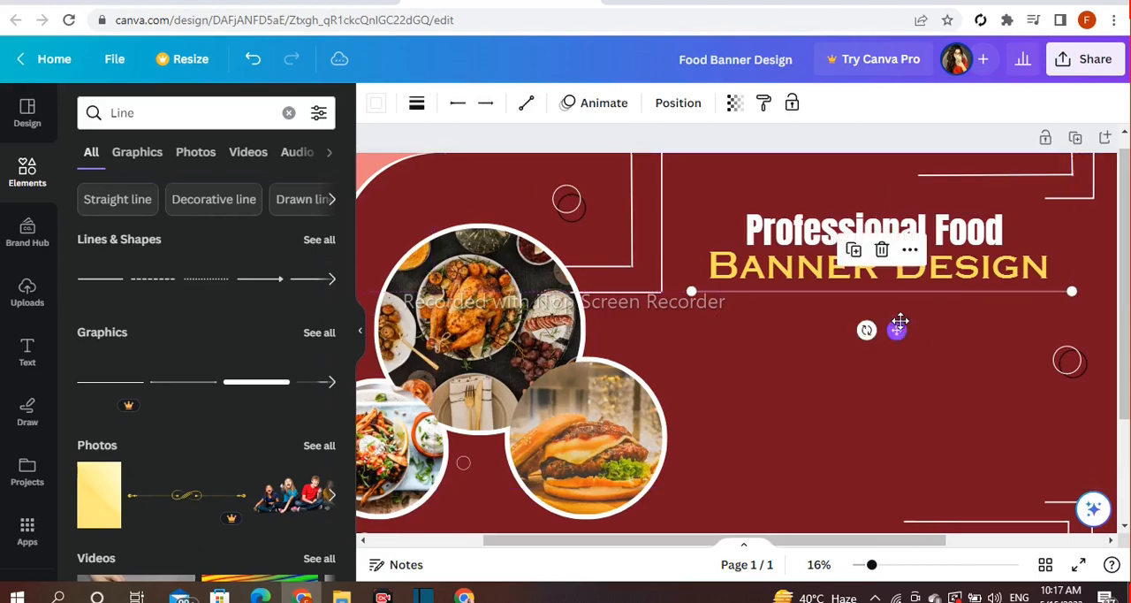
left_click(919, 424)
Duplicate the white ring above the large food photo, shrink the copy, and place it just above the word "Professional"
left_click(566, 200)
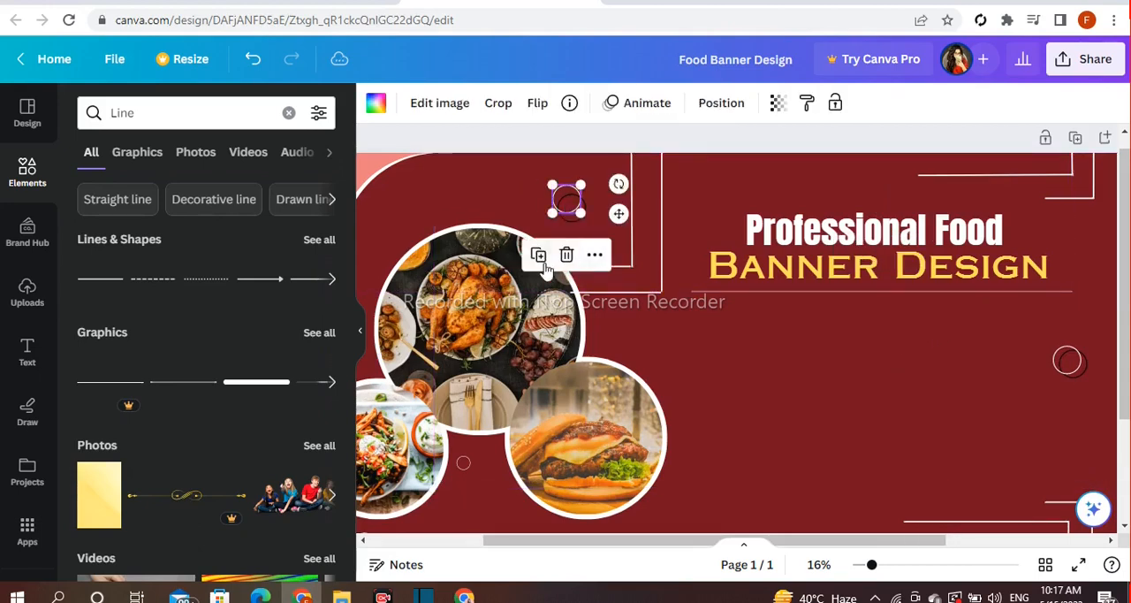
left_click_drag(566, 200, 781, 205)
left_click_drag(741, 170, 727, 185)
left_click_drag(734, 149, 764, 142)
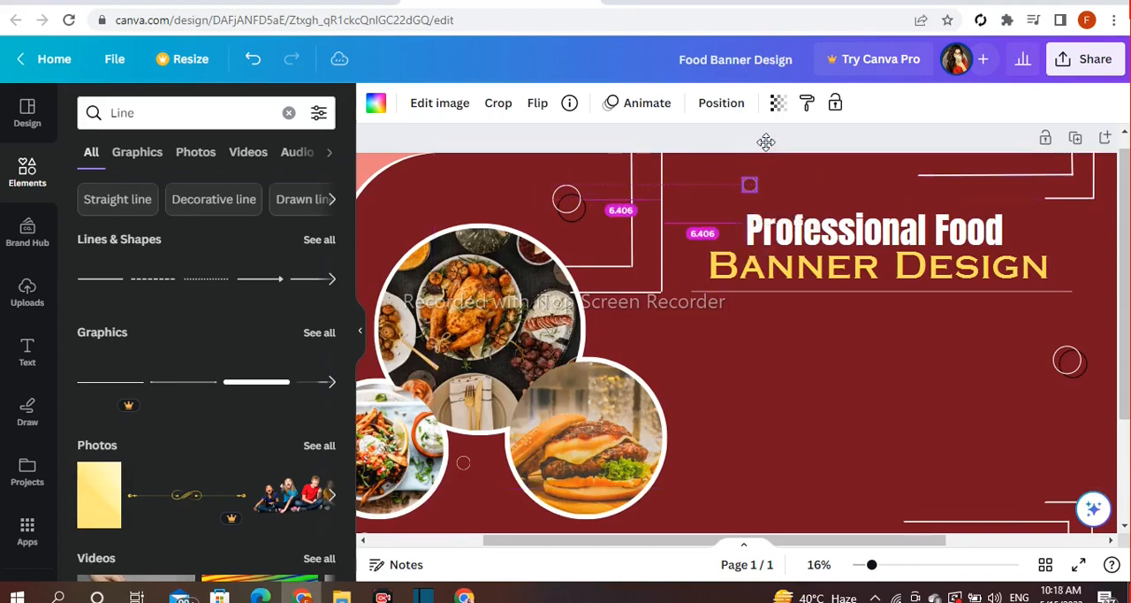
Duplicate the overlapping black and white rings above the large food photo and place the copies beside the word "Food"
left_click(566, 200)
left_click(570, 219)
left_click(545, 152)
left_click_drag(585, 260, 1100, 313)
left_click_drag(1025, 275, 1039, 281)
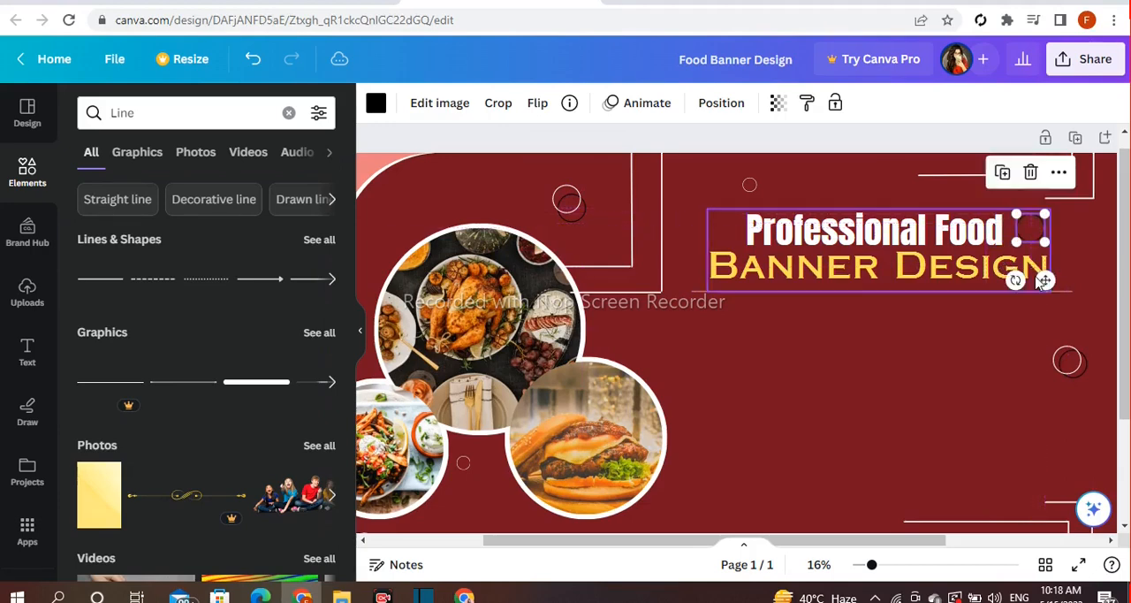
left_click(571, 202)
left_click(542, 257)
left_click_drag(622, 217, 1078, 237)
left_click(1003, 369)
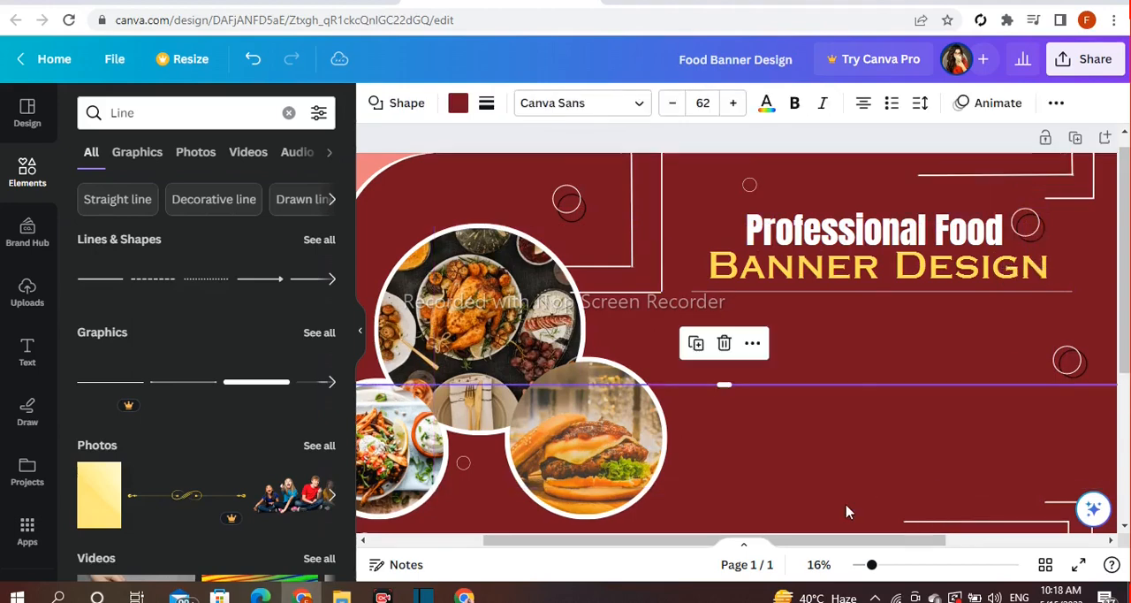
Add a rounded square from the Lines & Shapes collection to the banner
left_click(846, 510)
scroll(847, 511, "down", 1)
left_click(463, 404)
left_click(288, 115)
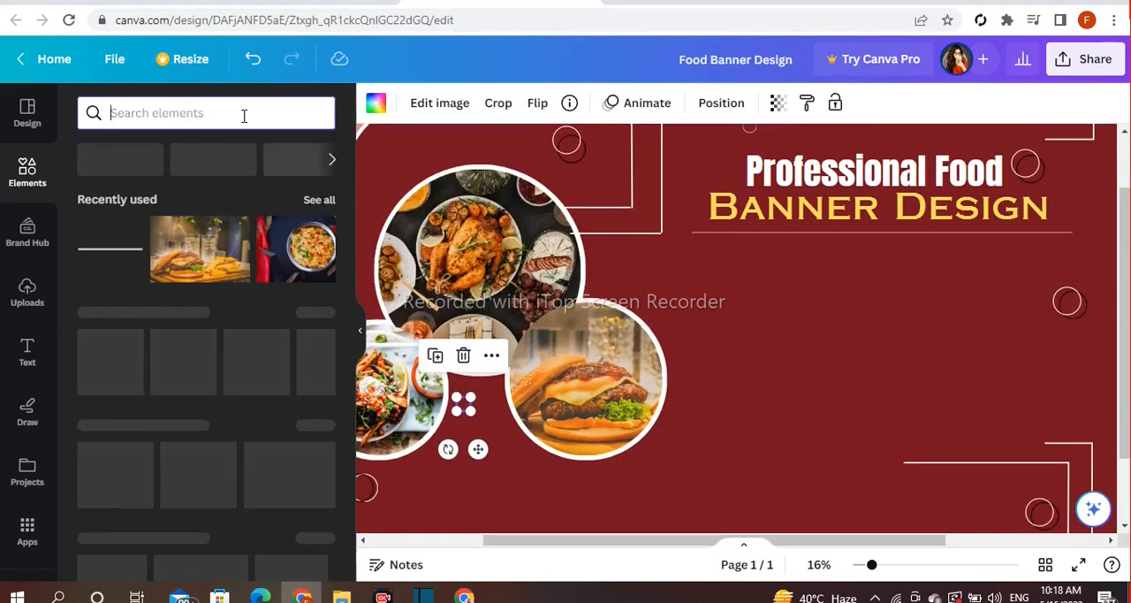
scroll(311, 256, "down", 2)
left_click(319, 147)
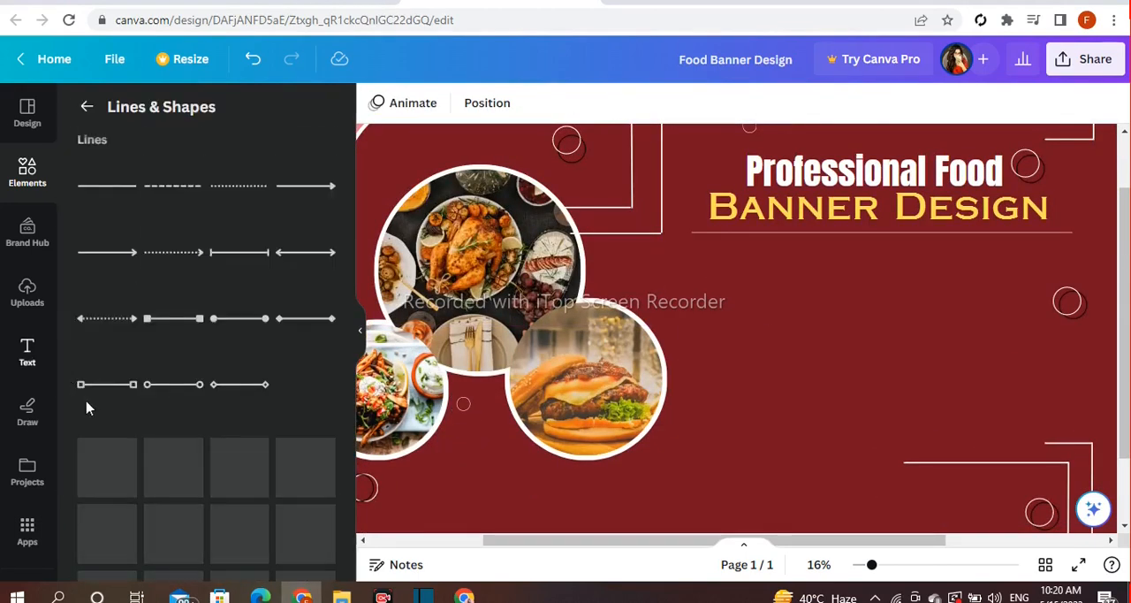
scroll(227, 416, "down", 2)
left_click(174, 410)
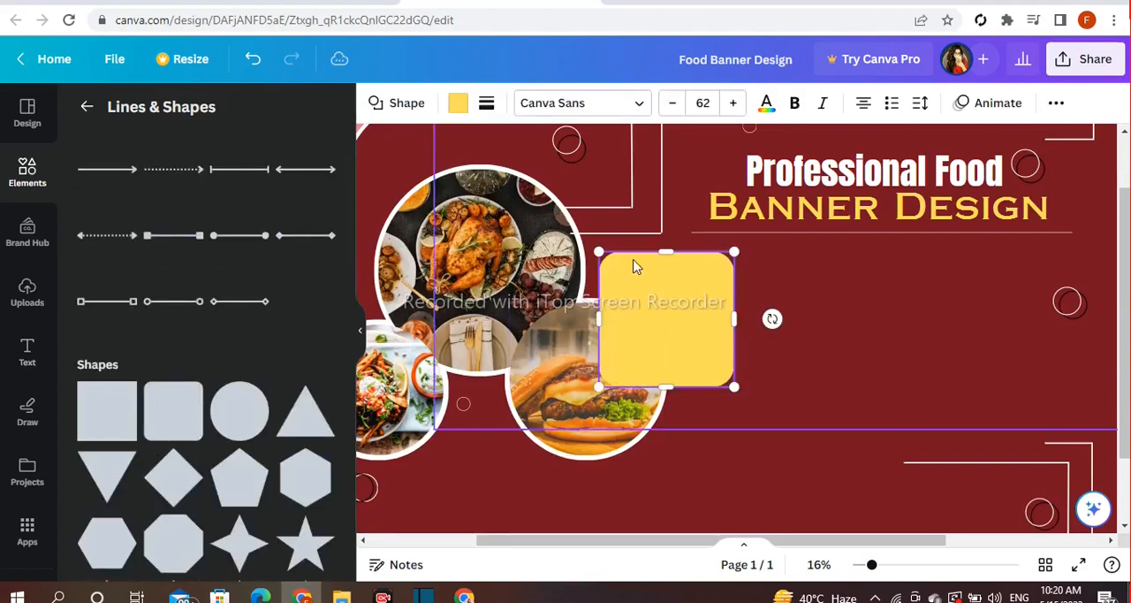
Reshape the rounded square into a small pill, tilt it clockwise, and place it above the lower-right corner lines
left_click_drag(666, 252, 668, 360)
left_click_drag(599, 370, 663, 371)
left_click(811, 338)
left_click(699, 379)
left_click_drag(713, 427, 1009, 410)
left_click_drag(962, 357, 943, 362)
left_click_drag(972, 408, 961, 406)
left_click(985, 462)
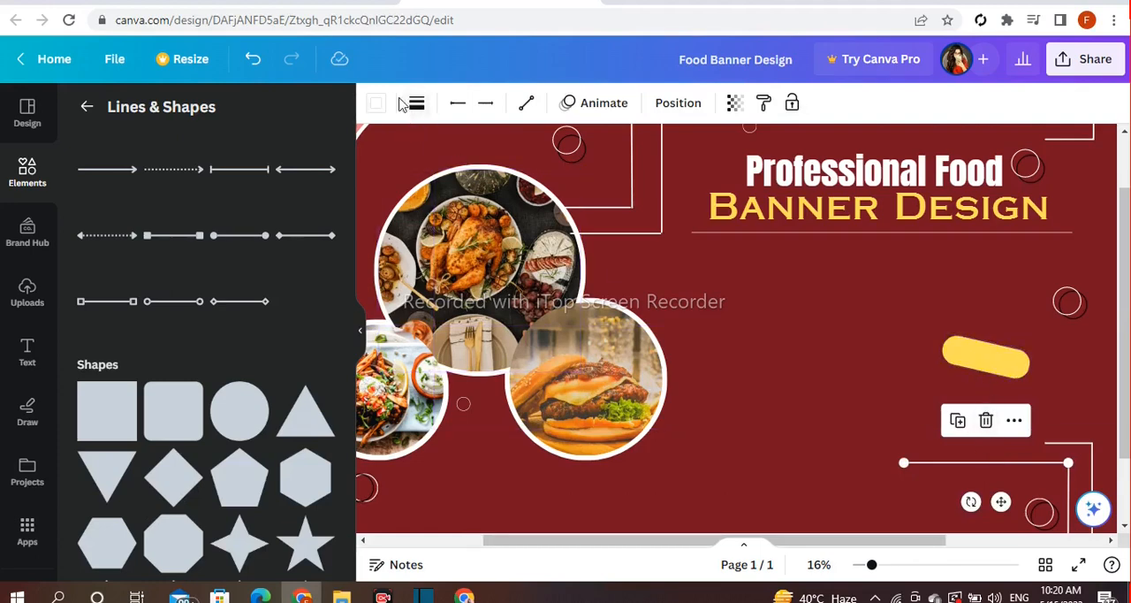
Recolor the tilted pill with the coral document color #eb7f7f
left_click(985, 362)
left_click(457, 103)
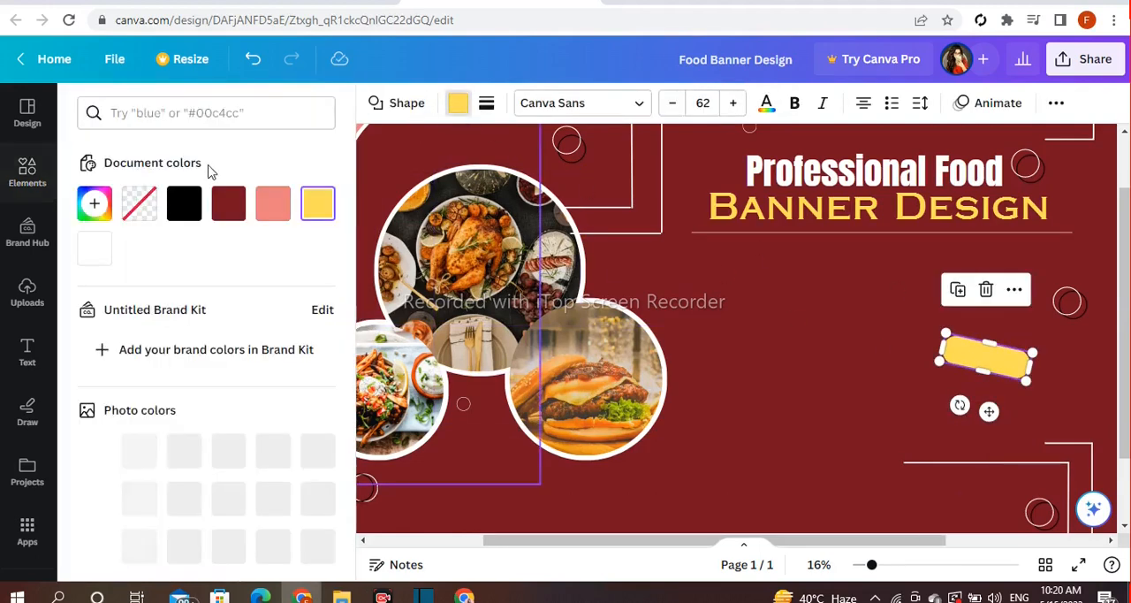
left_click(272, 203)
Duplicate the coral pill, make the copy shorter, and place it just beneath the first one, aligned on the right
left_click_drag(989, 411, 1006, 450)
left_click_drag(1049, 397, 1034, 395)
left_click(997, 445)
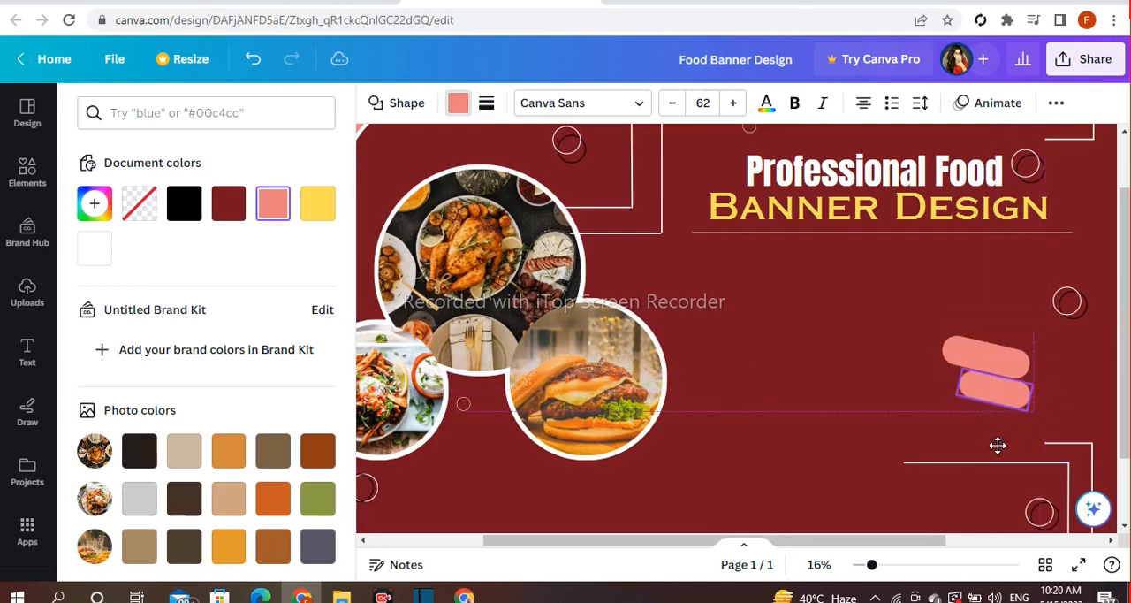
left_click(815, 482)
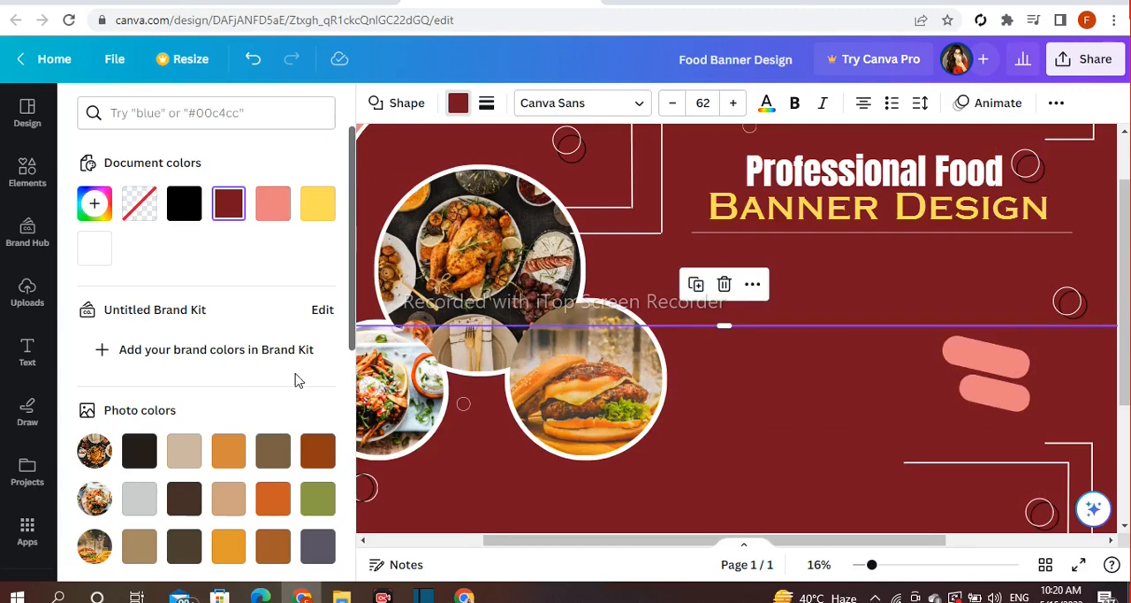
Add a text heading that reads "Order" and reduce it to font size 190
left_click(25, 374)
left_click(192, 332)
type("Order")
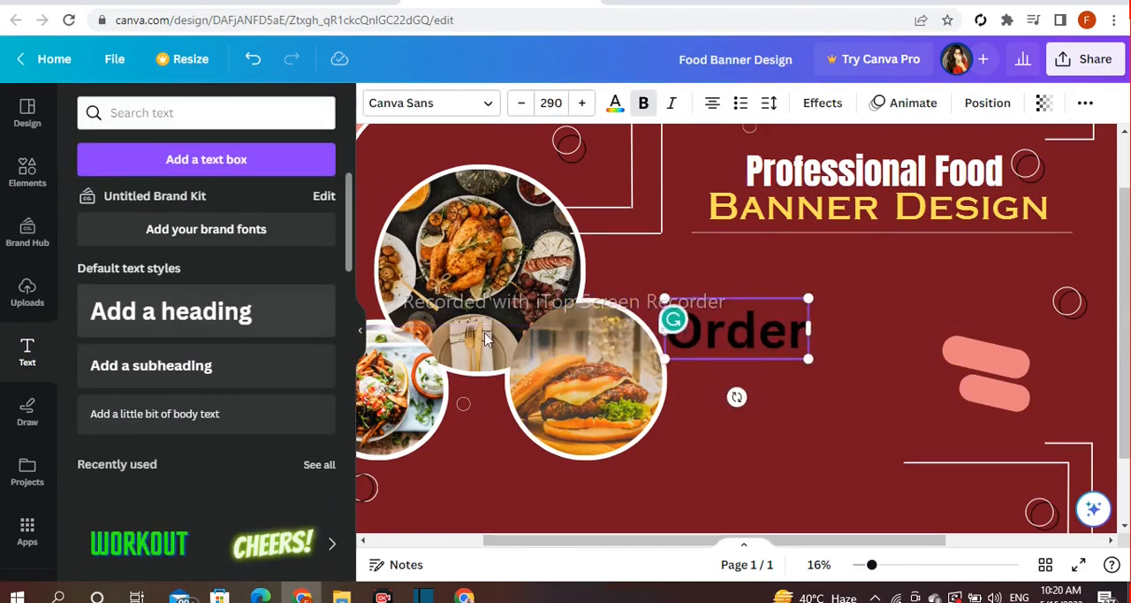
left_click_drag(677, 301, 714, 322)
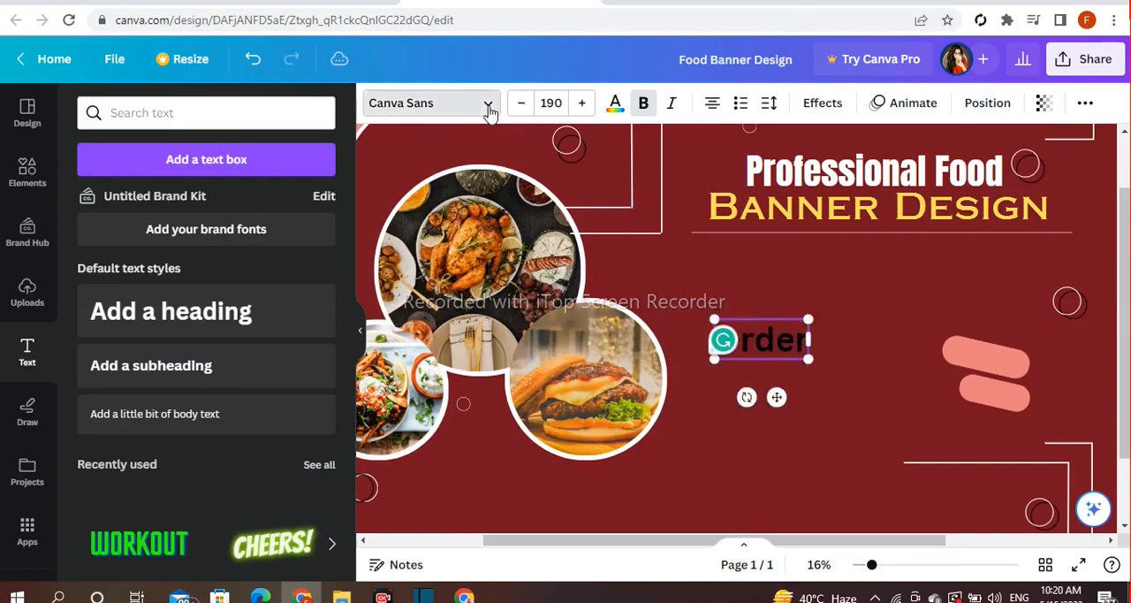
Set the "Order" text in the Anton font, tilt it 12° clockwise, and fit it onto the upper coral pill
left_click(486, 104)
left_click(92, 245)
left_click_drag(776, 397, 952, 423)
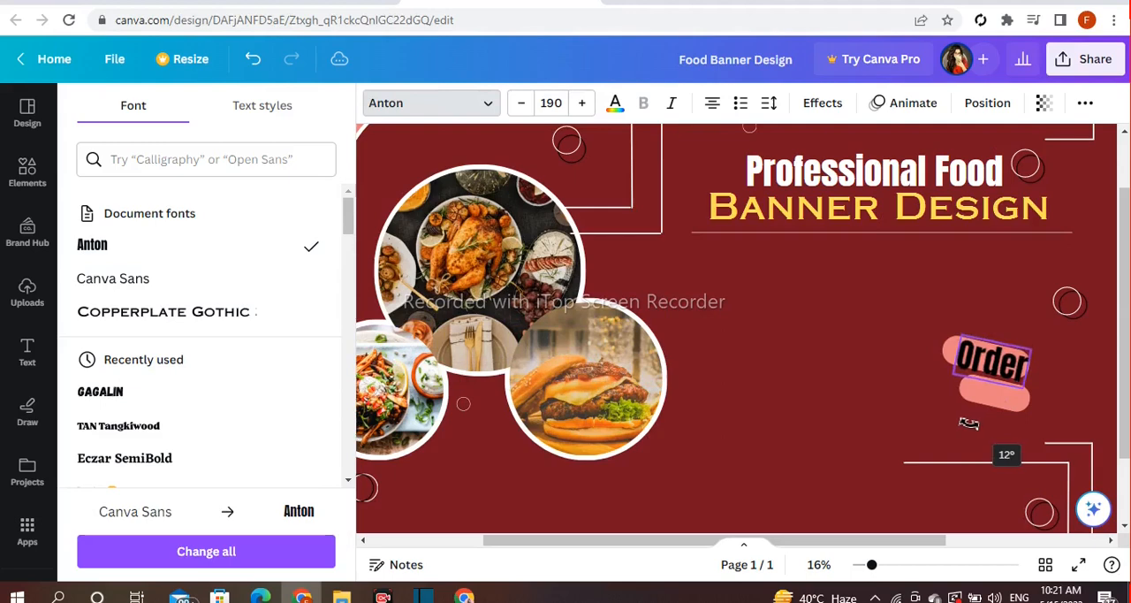
left_click_drag(968, 423, 968, 423)
left_click_drag(962, 339, 974, 348)
left_click_drag(994, 409, 987, 409)
left_click(1098, 412)
left_click(1064, 461)
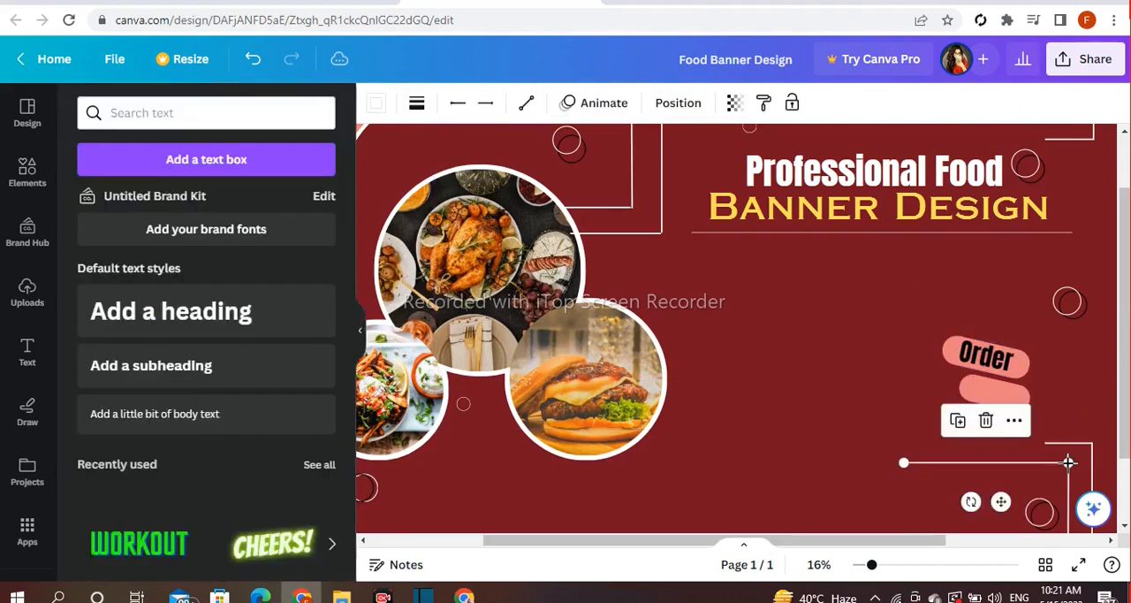
Shrink the upper coral pill slightly around the "Order" text
left_click(991, 361)
left_click(835, 430)
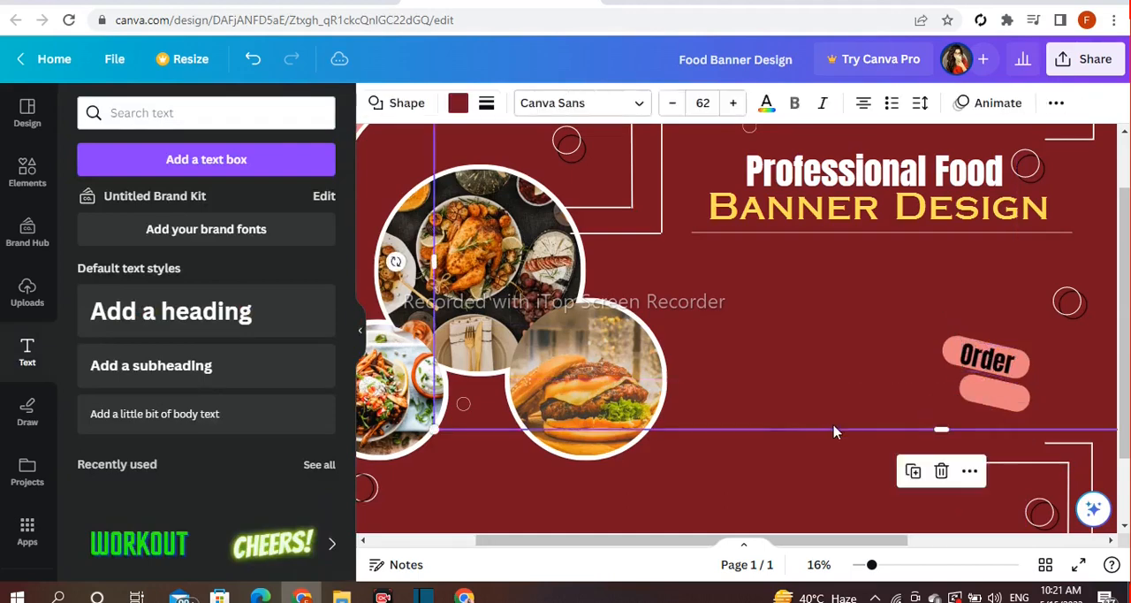
left_click(951, 346)
left_click_drag(1028, 365, 1029, 370)
Duplicate the "Order" text onto the lower coral pill and change the copy to read "Now"
left_click(989, 362)
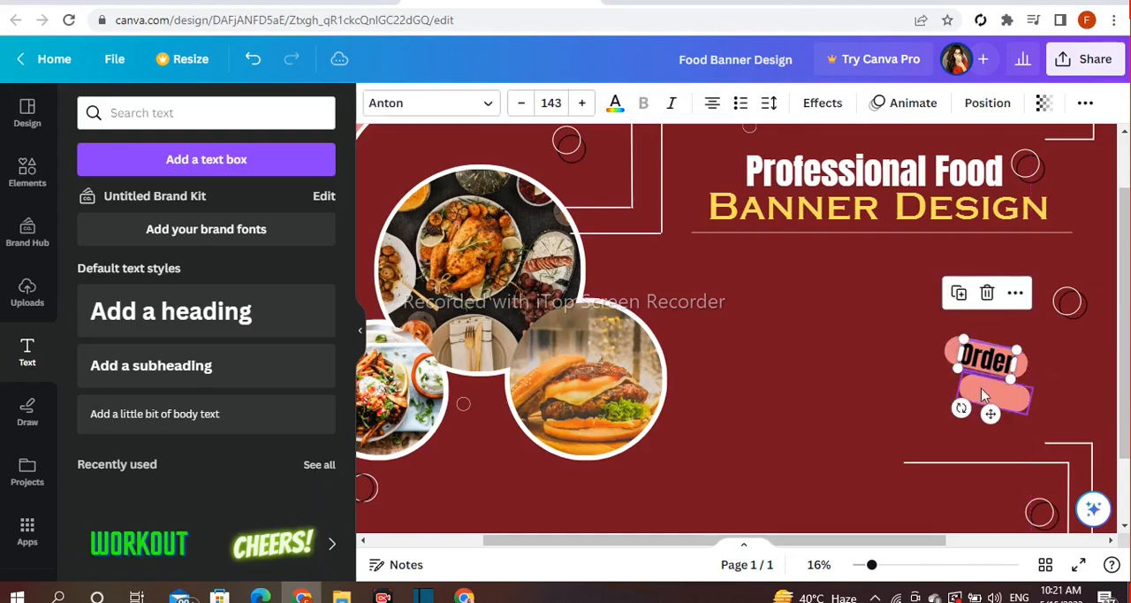
left_click_drag(962, 409, 961, 412)
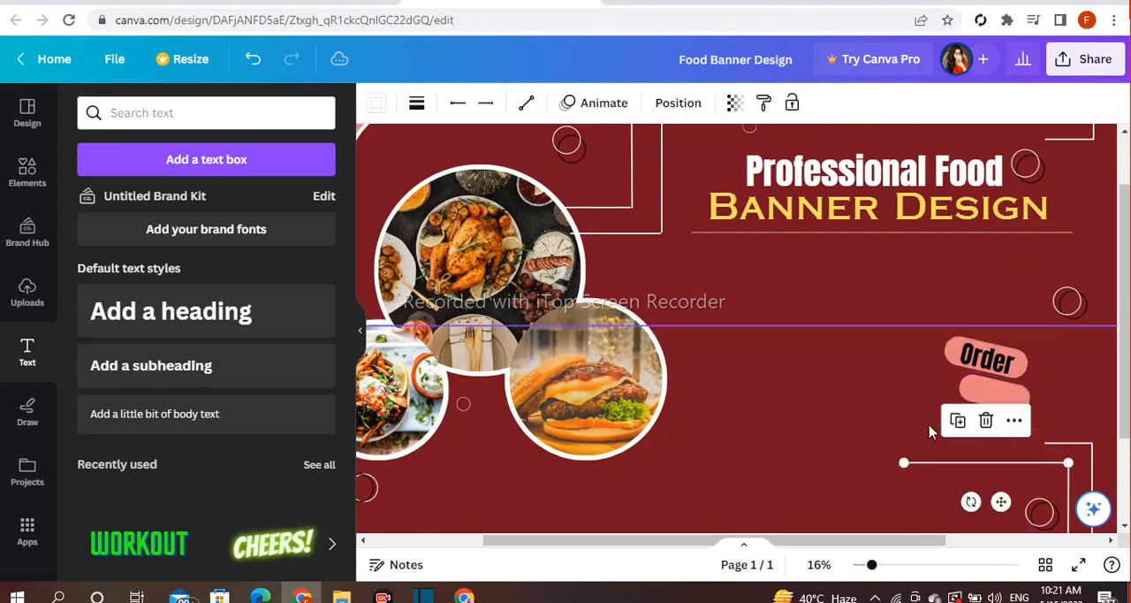
left_click_drag(990, 413, 994, 446)
double_click(996, 395)
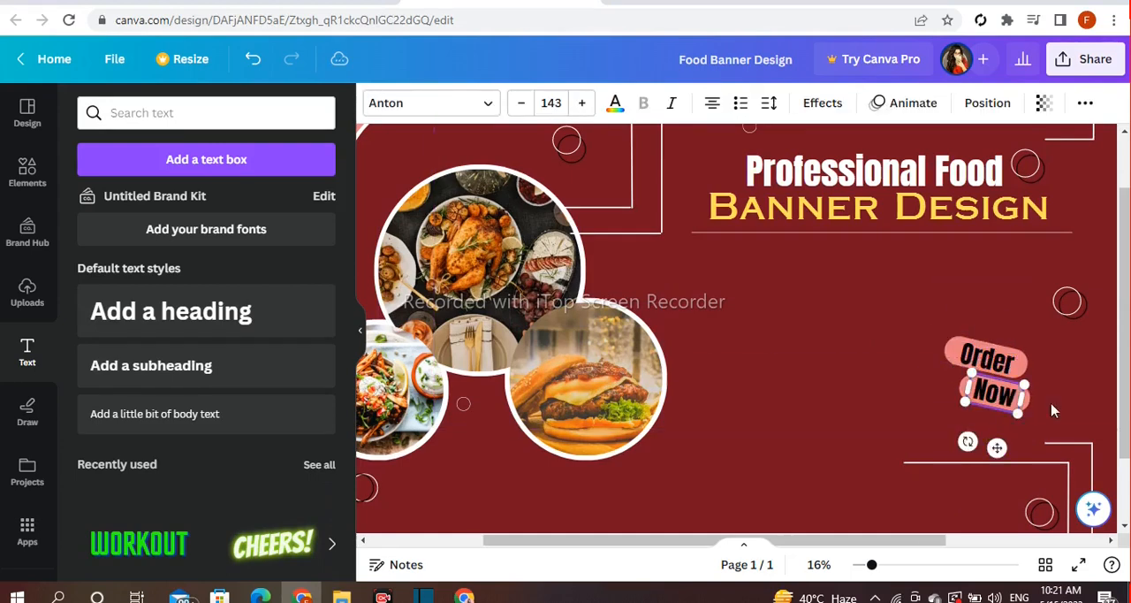
Recolor the "Order" and "Now" texts with the maroon document color
left_click(987, 358)
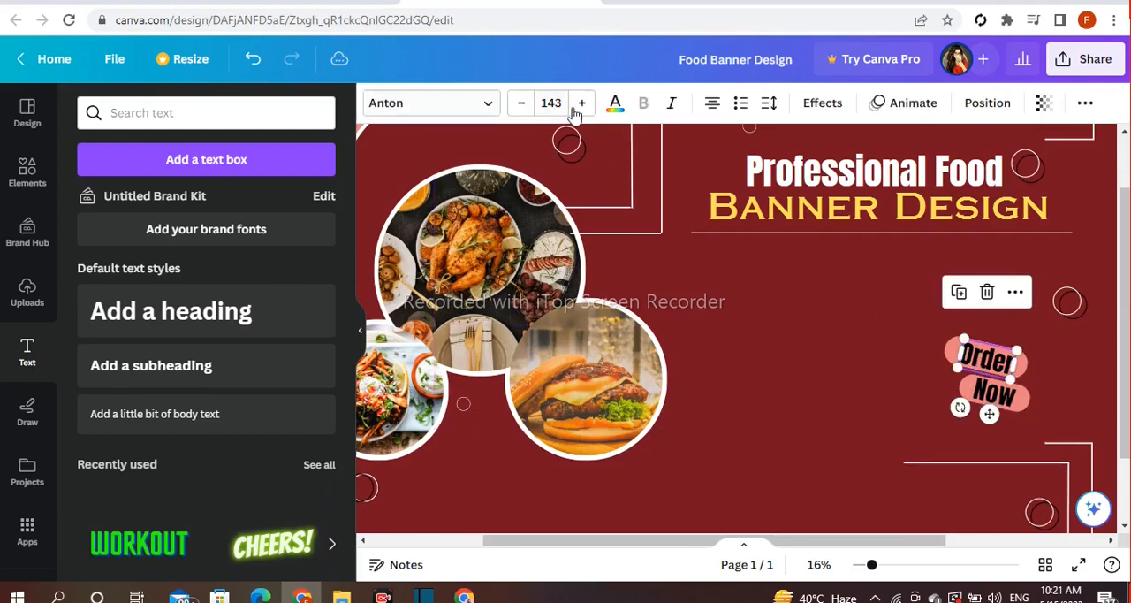
left_click(614, 104)
left_click(184, 204)
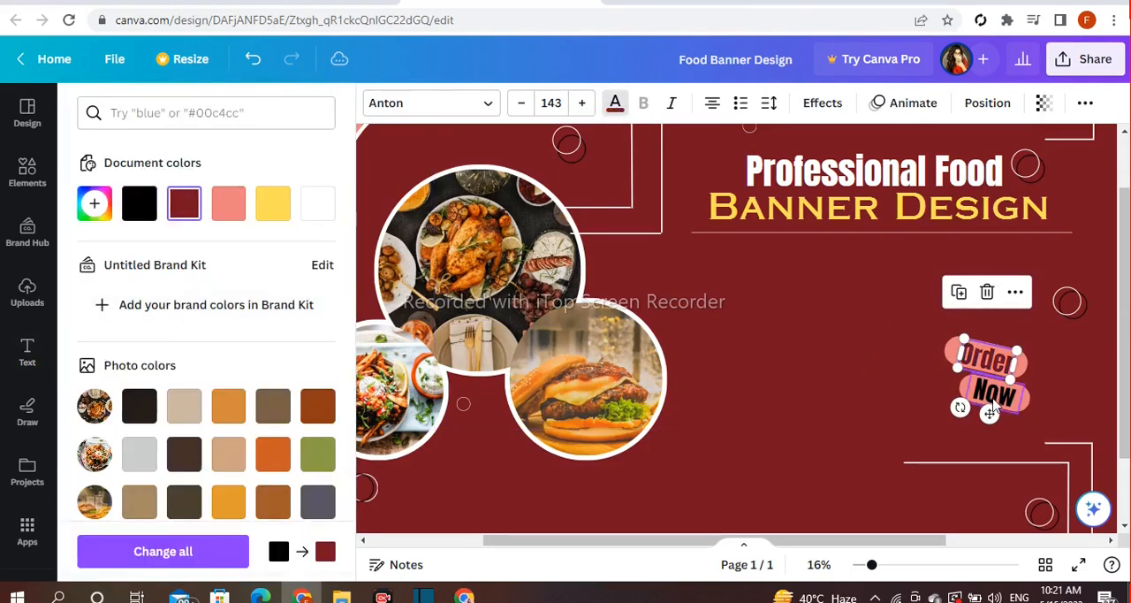
left_click(993, 393)
left_click(184, 205)
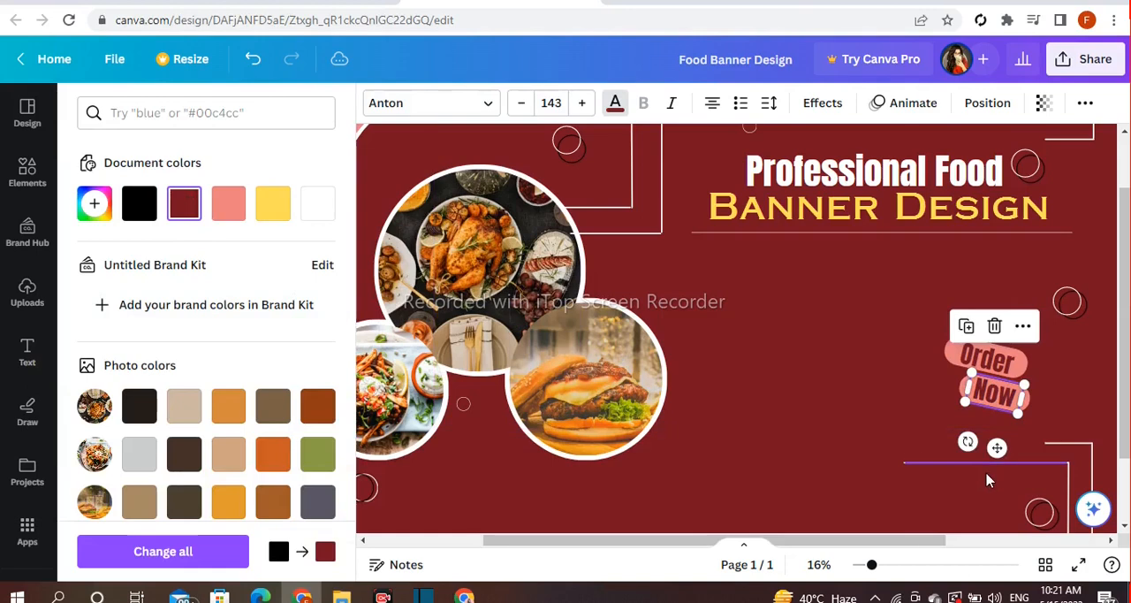
left_click(990, 463)
Add a square shape and reshape it into a long thin bar near the banner's lower-right edge
scroll(742, 327, "down", 1)
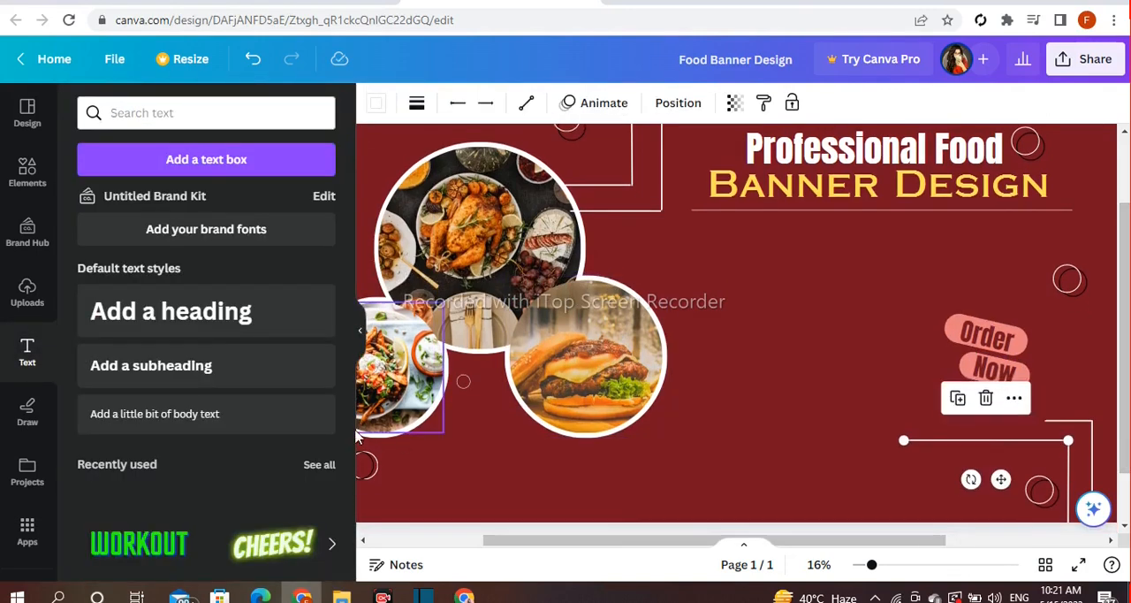
left_click(27, 172)
scroll(141, 406, "down", 3)
left_click_drag(666, 224, 665, 340)
left_click_drag(664, 404, 912, 555)
left_click_drag(834, 501, 783, 500)
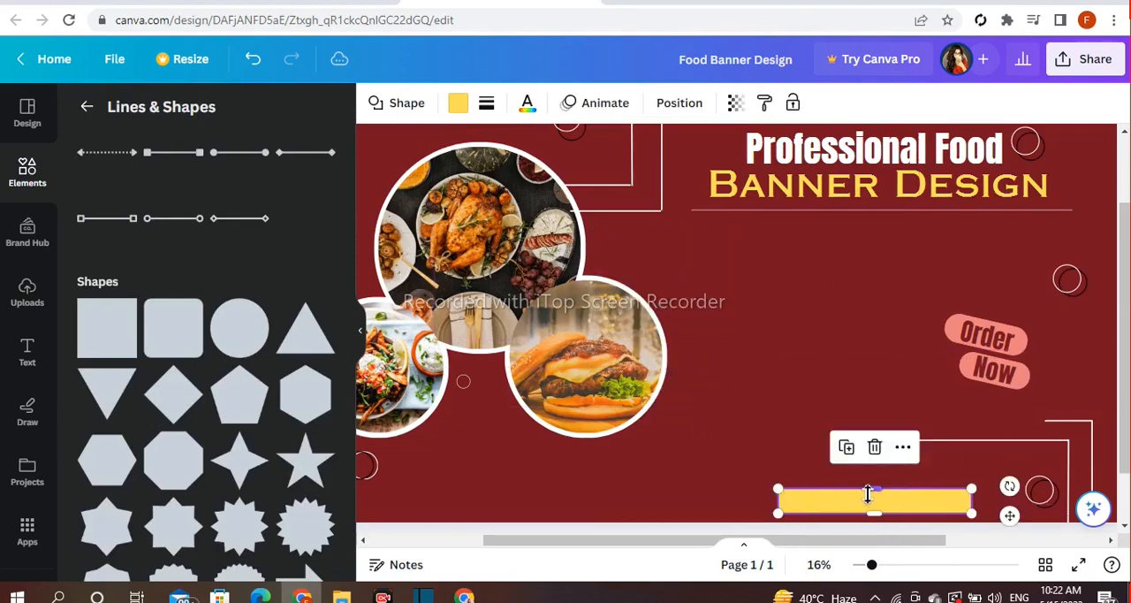
Recolor the yellow bar with the coral document color and extend it slightly to the left
left_click(458, 104)
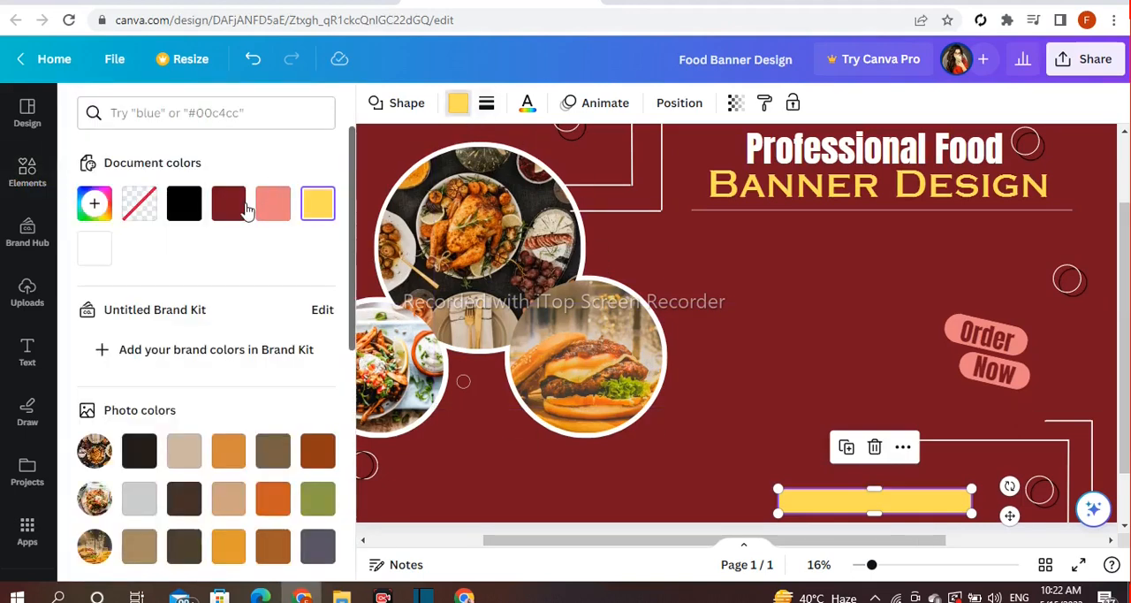
left_click(270, 206)
left_click_drag(778, 499, 756, 499)
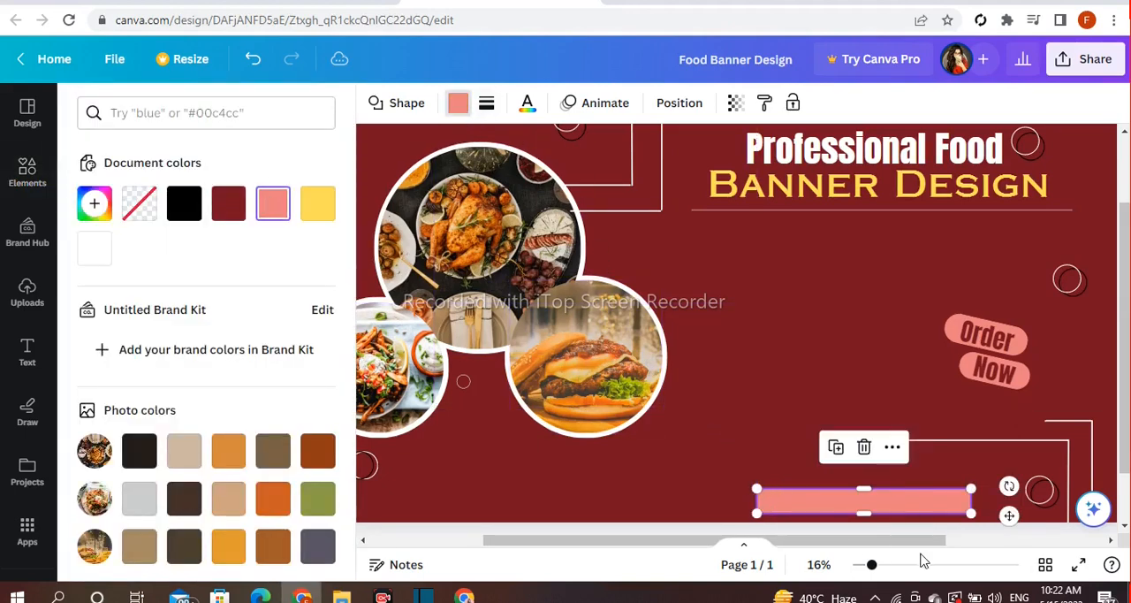
left_click(1046, 493)
Duplicate the coral bar, offset the copy slightly up and to the right, and send it backward one layer
left_click(872, 492)
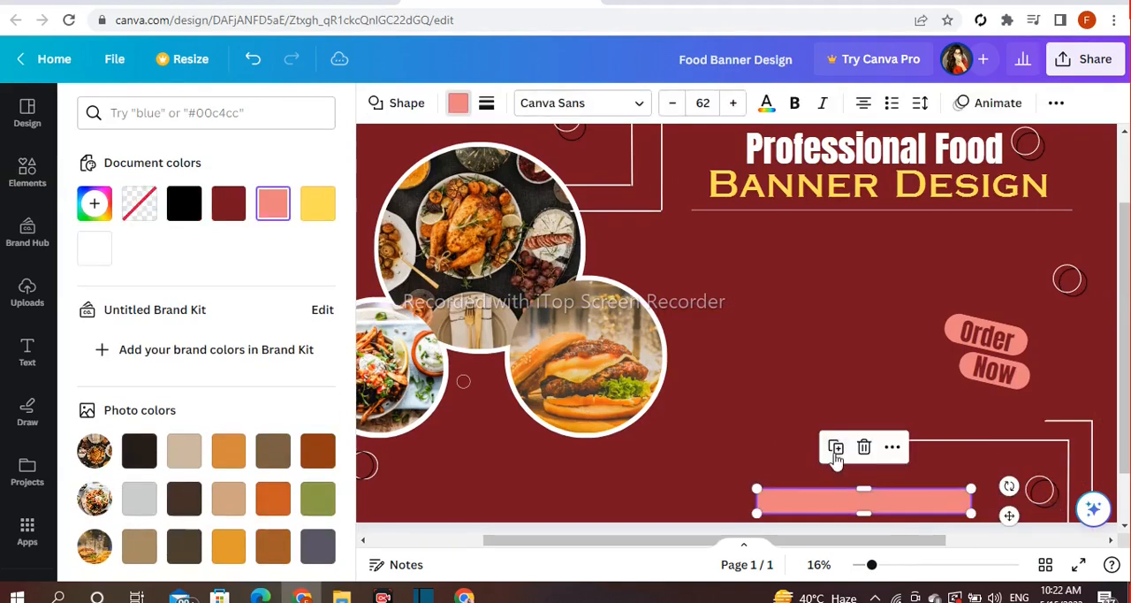
left_click_drag(1014, 516, 1020, 508)
right_click(885, 496)
mouse_move(910, 336)
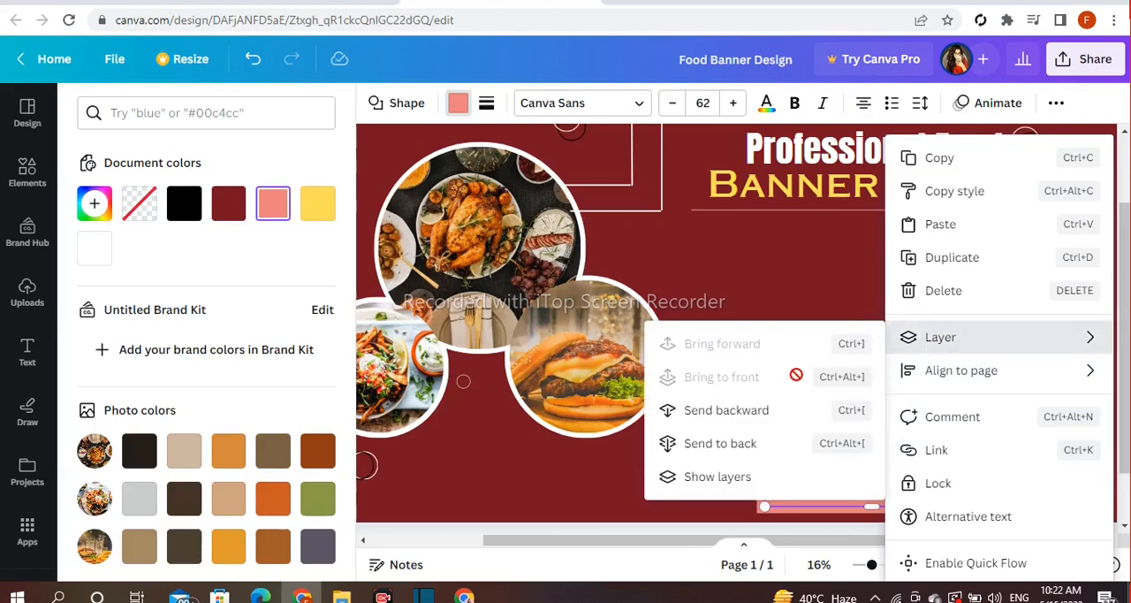
left_click(753, 412)
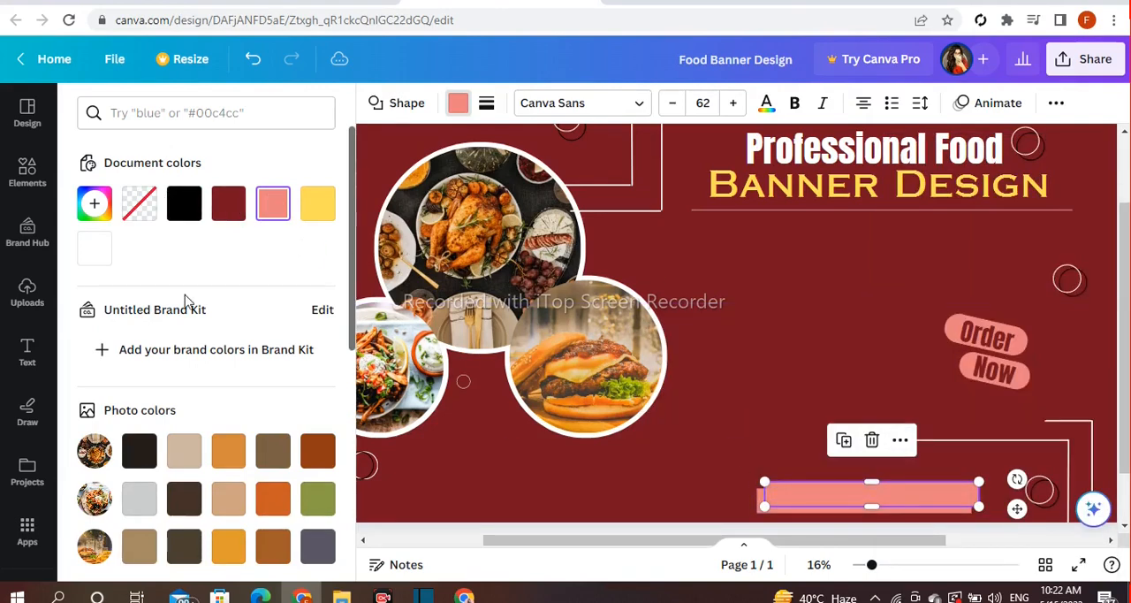
Recolor the offset rear bar with solid white
scroll(182, 459, "down", 2)
left_click(317, 504)
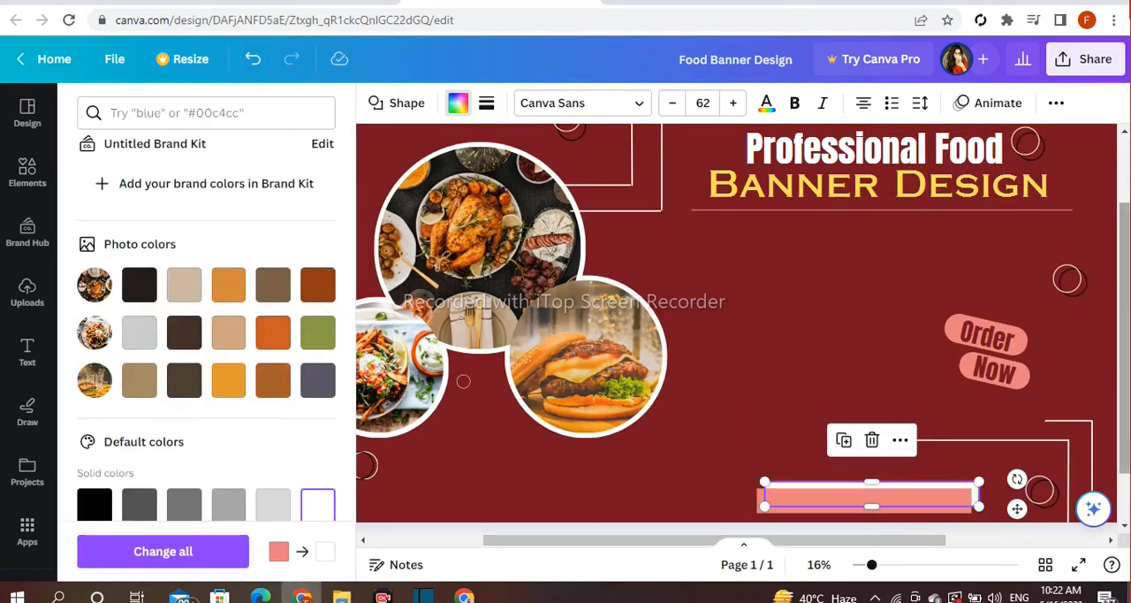
scroll(1039, 477, "down", 1)
left_click(1039, 459)
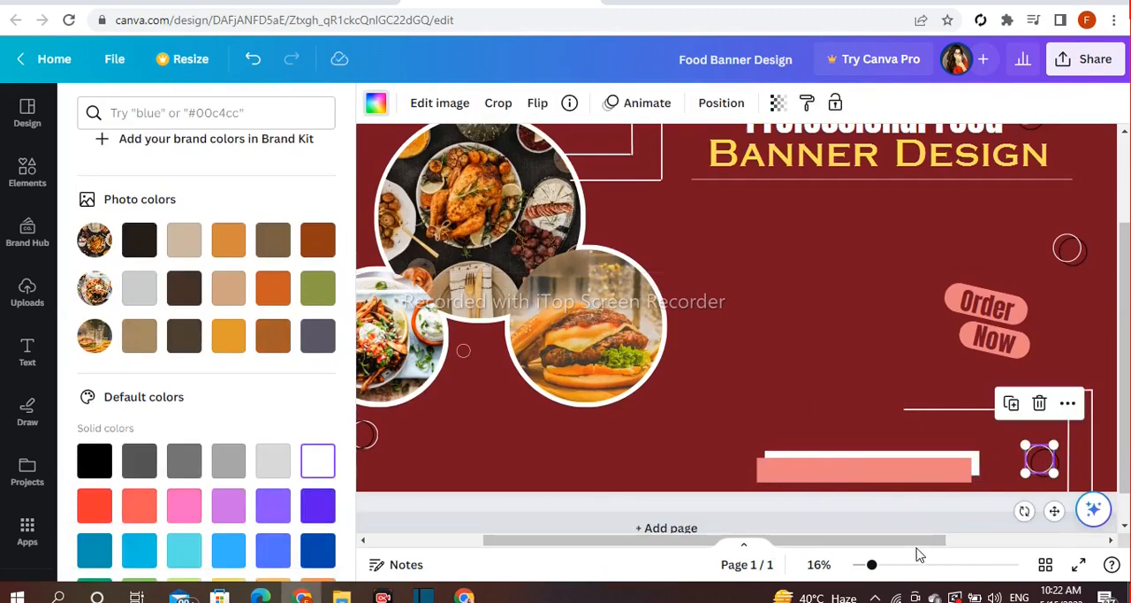
Add a text heading that reads "Details"
scroll(919, 531, "up", 2)
left_click(26, 354)
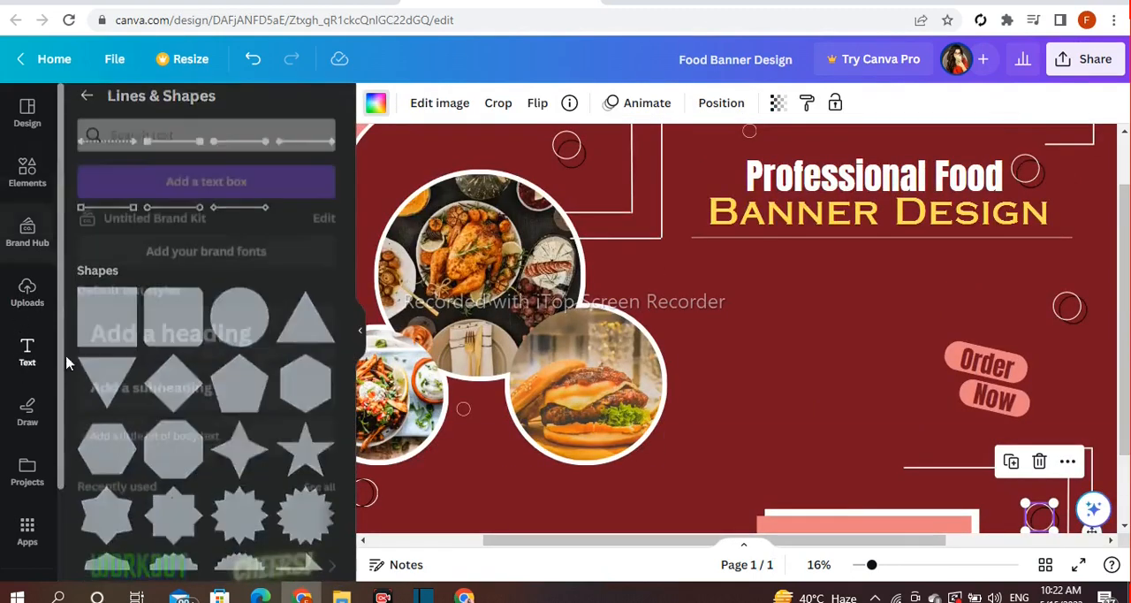
left_click(182, 312)
key("BackSpace")
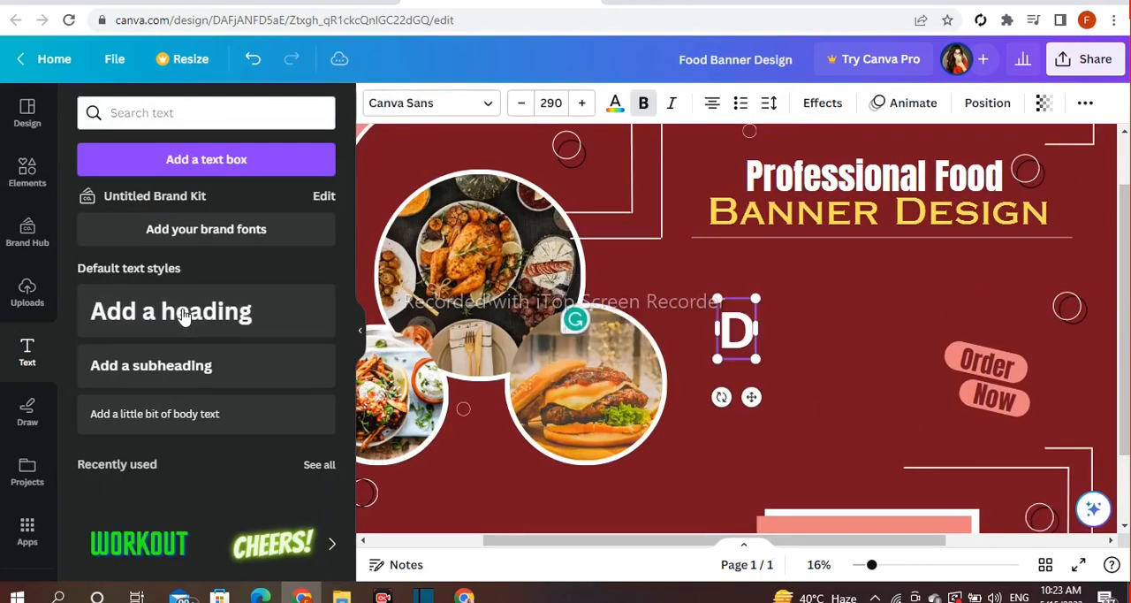
type("Details")
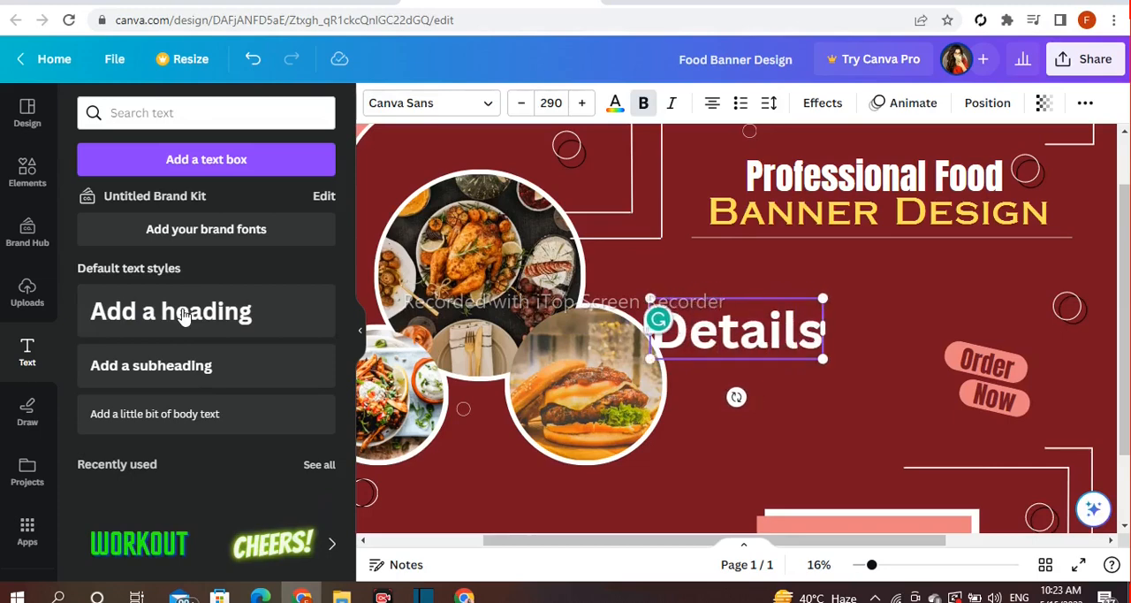
Reduce the "Details" heading to font size 172 and place it beneath the left end of the title's divider line
left_click(676, 328)
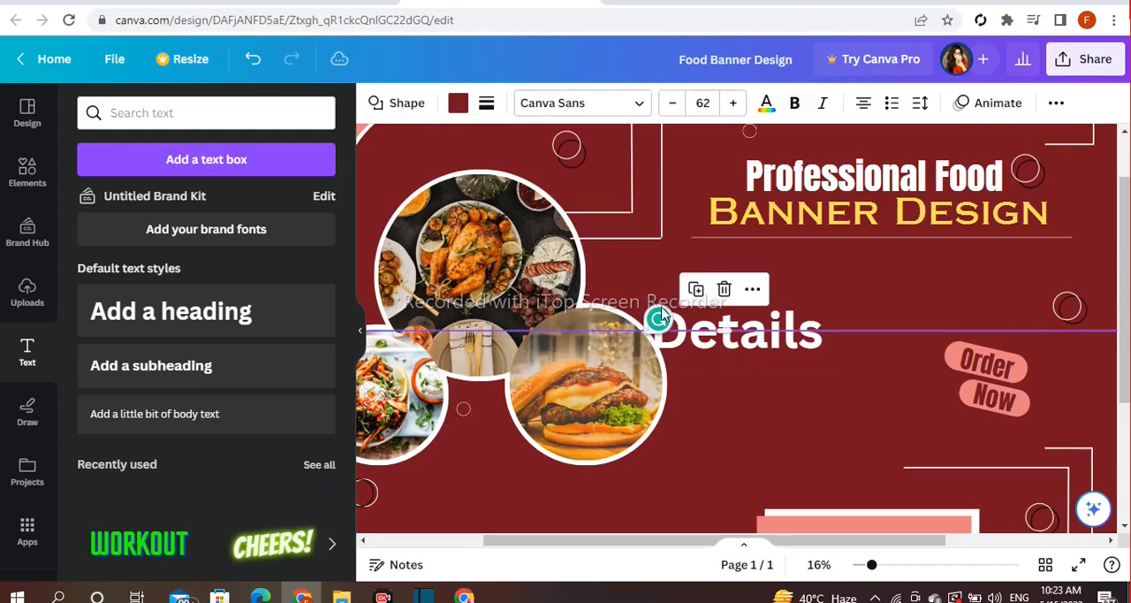
left_click(676, 324)
left_click_drag(650, 299, 684, 312)
left_click_drag(767, 397, 738, 347)
left_click_drag(657, 262, 698, 278)
left_click_drag(754, 346, 730, 332)
scroll(750, 309, "down", 1)
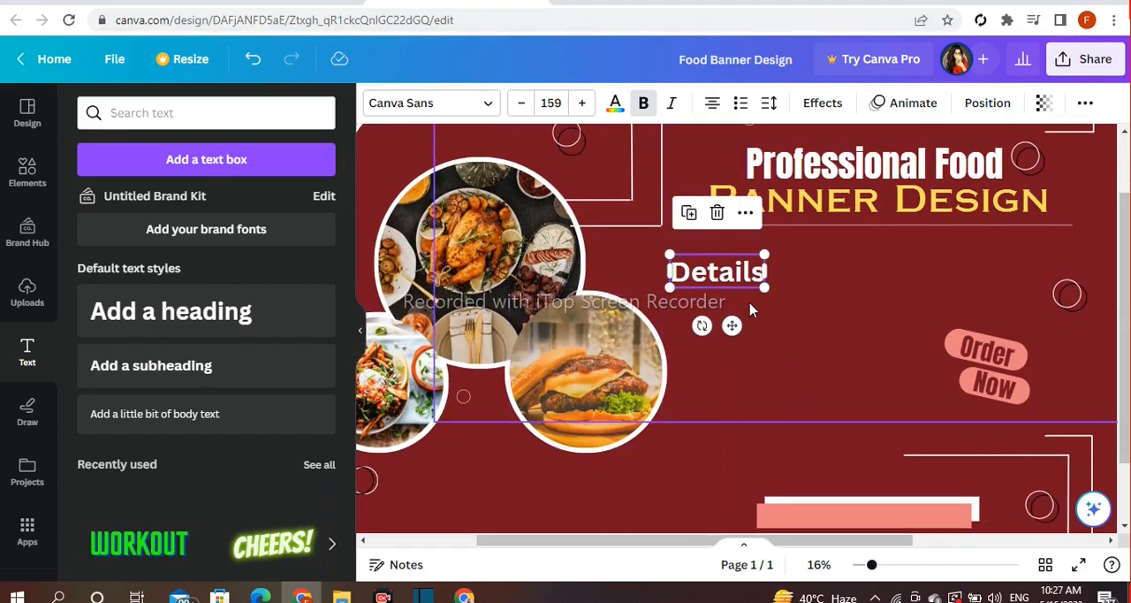
left_click_drag(767, 287, 776, 295)
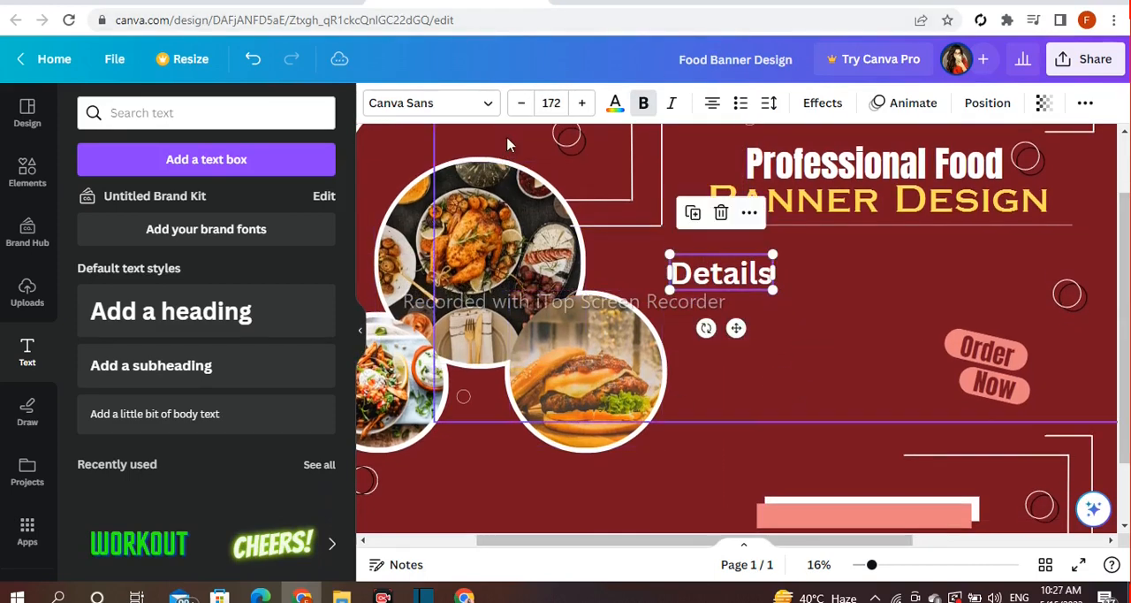
Set the "Details" heading in the Gagalin font and enlarge it to size 199
left_click(430, 103)
scroll(212, 305, "down", 2)
left_click(159, 314)
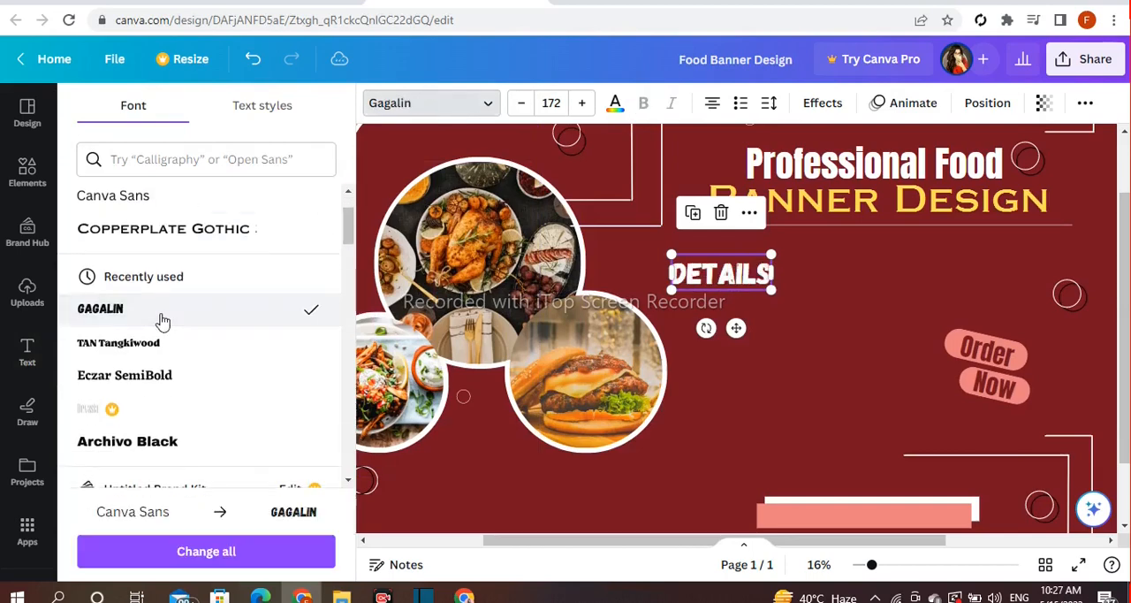
left_click_drag(674, 294, 654, 297)
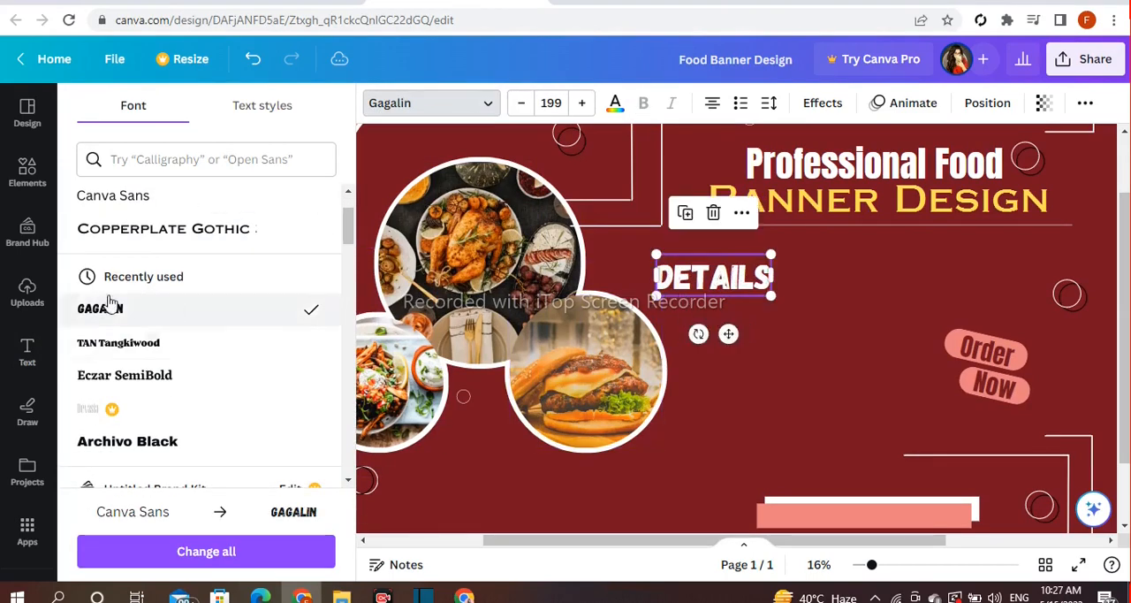
Add a body text paragraph beneath "Details" that begins "A Banner is usually a single, unfolded printed sheet"
left_click(27, 352)
left_click(202, 419)
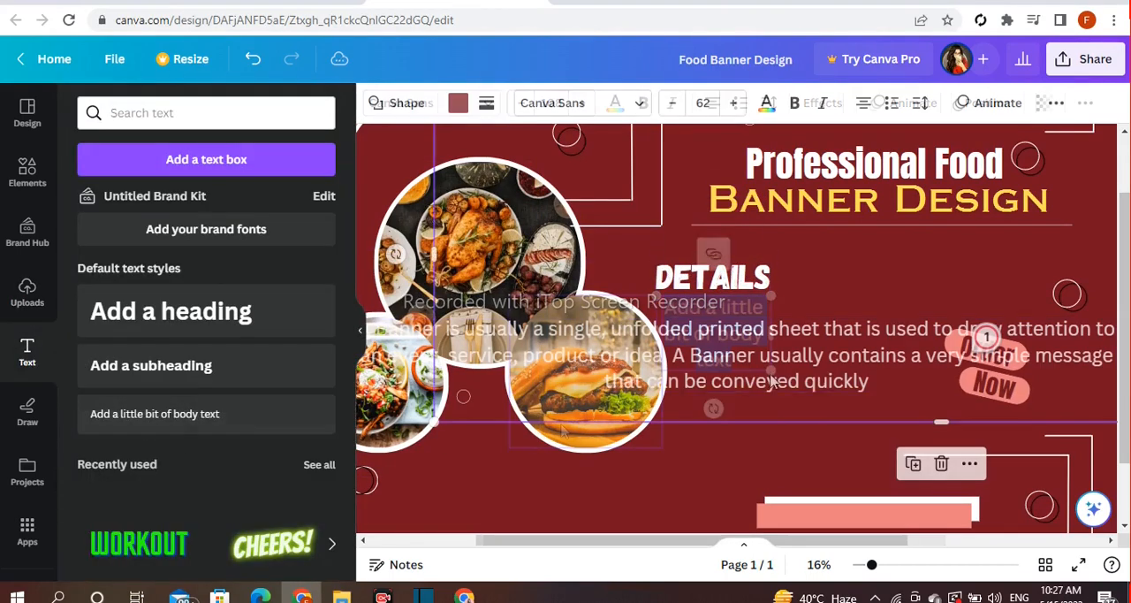
left_click(931, 514)
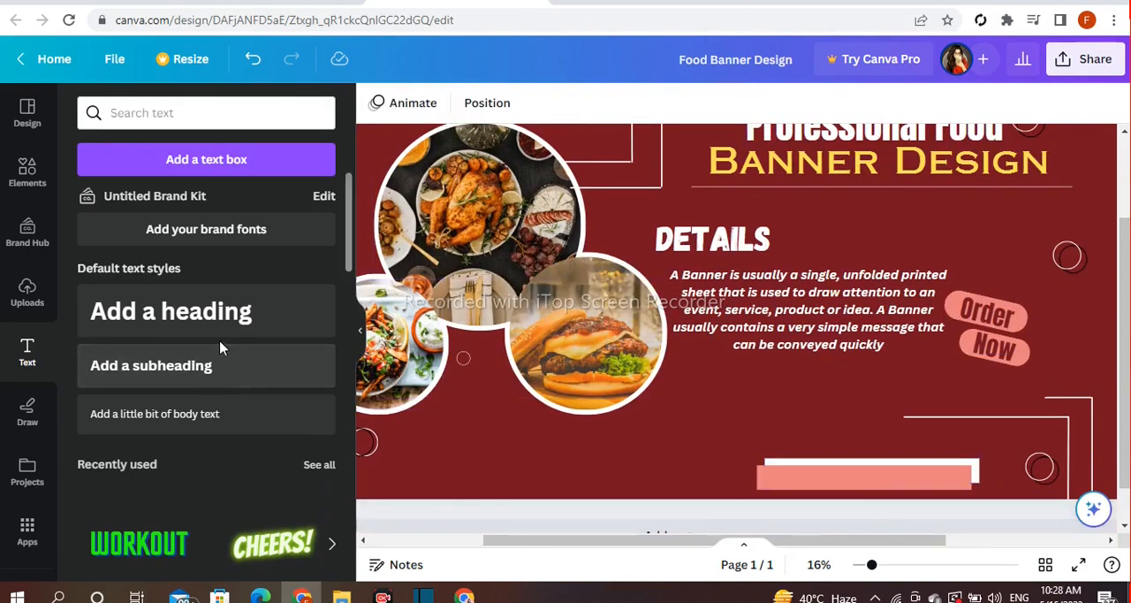
left_click(170, 311)
type("www")
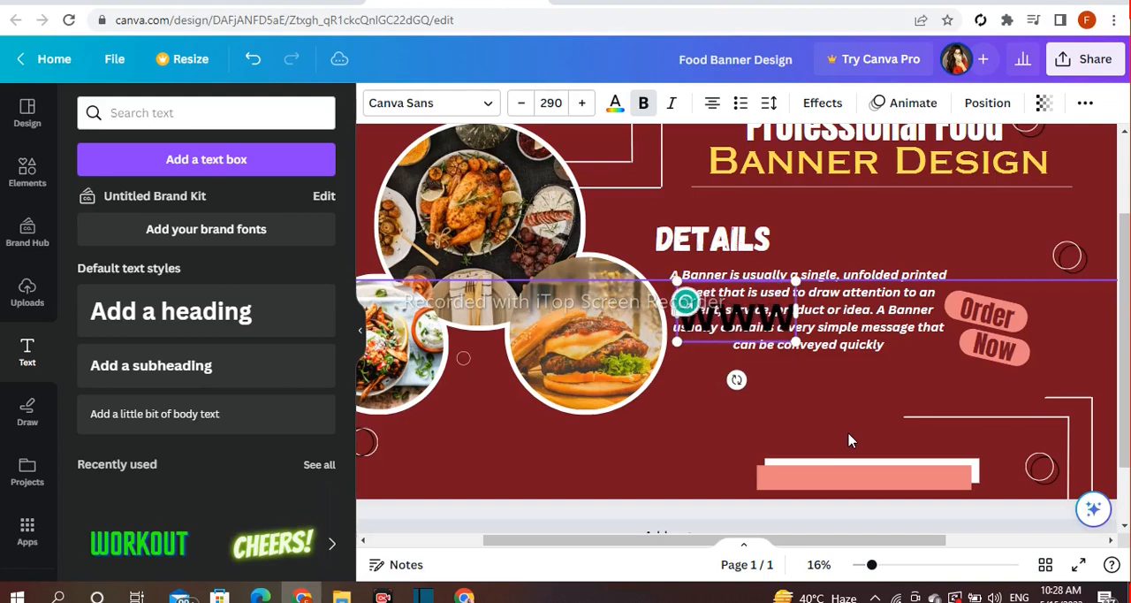
type(".website")
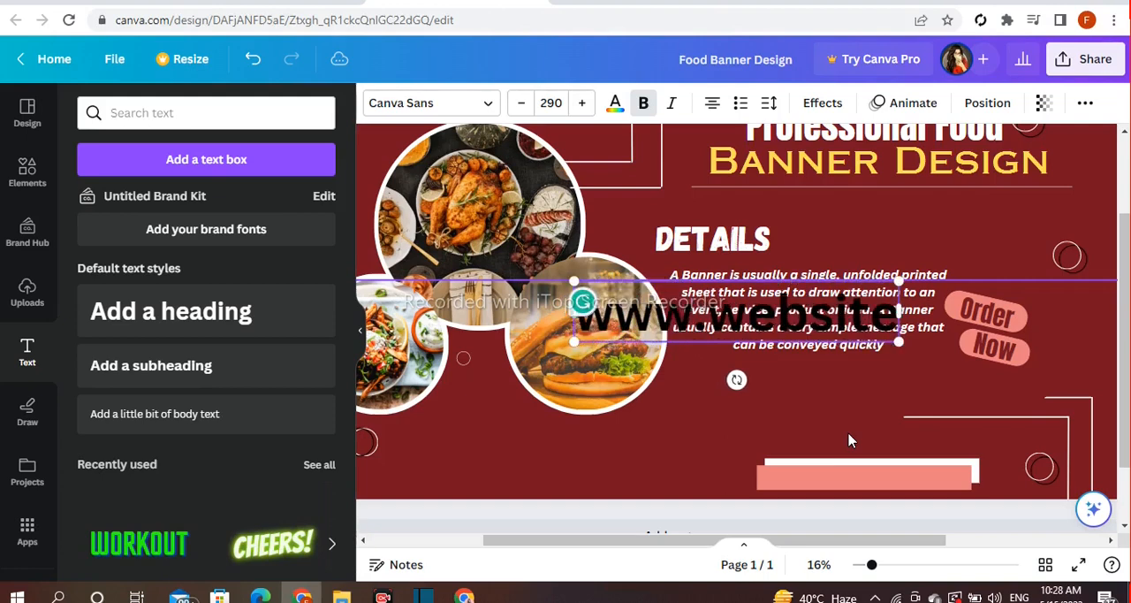
type(".com")
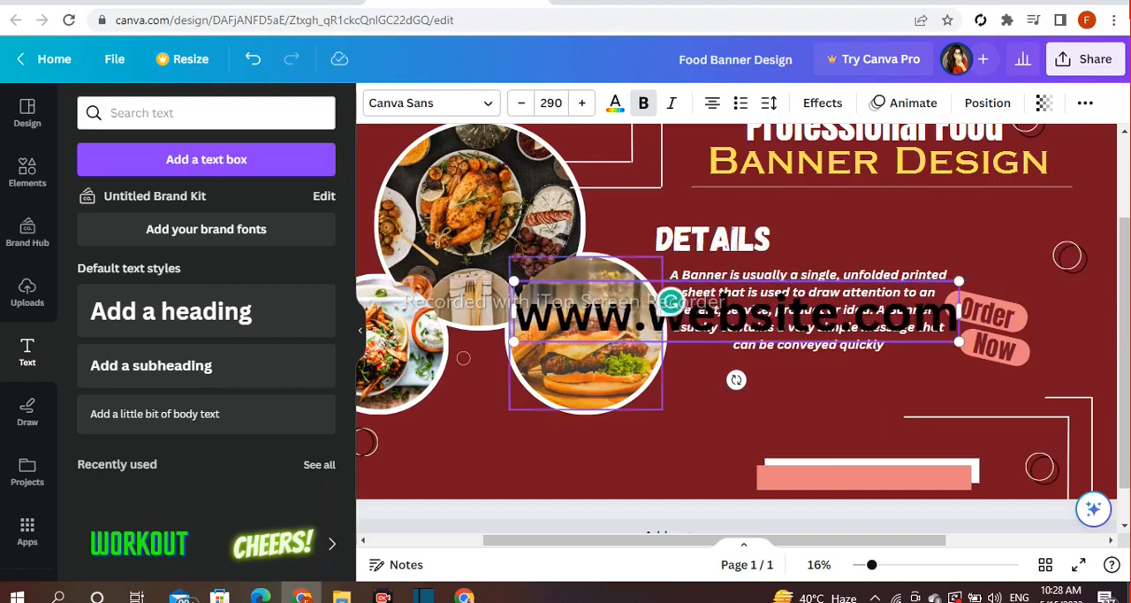
left_click_drag(517, 285, 741, 311)
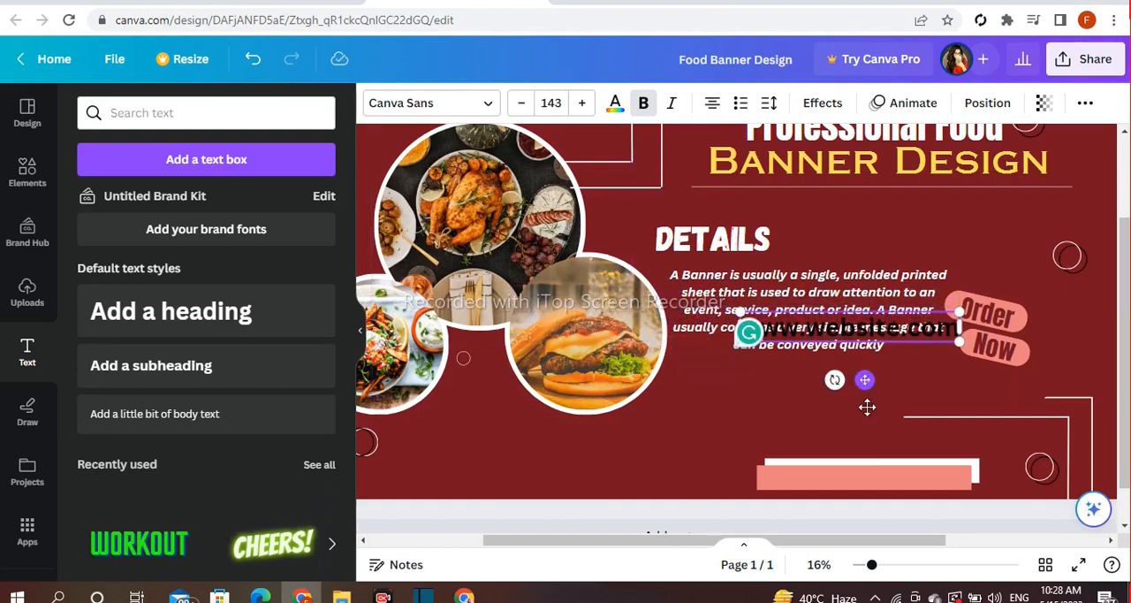
left_click_drag(863, 379, 876, 527)
left_click(482, 106)
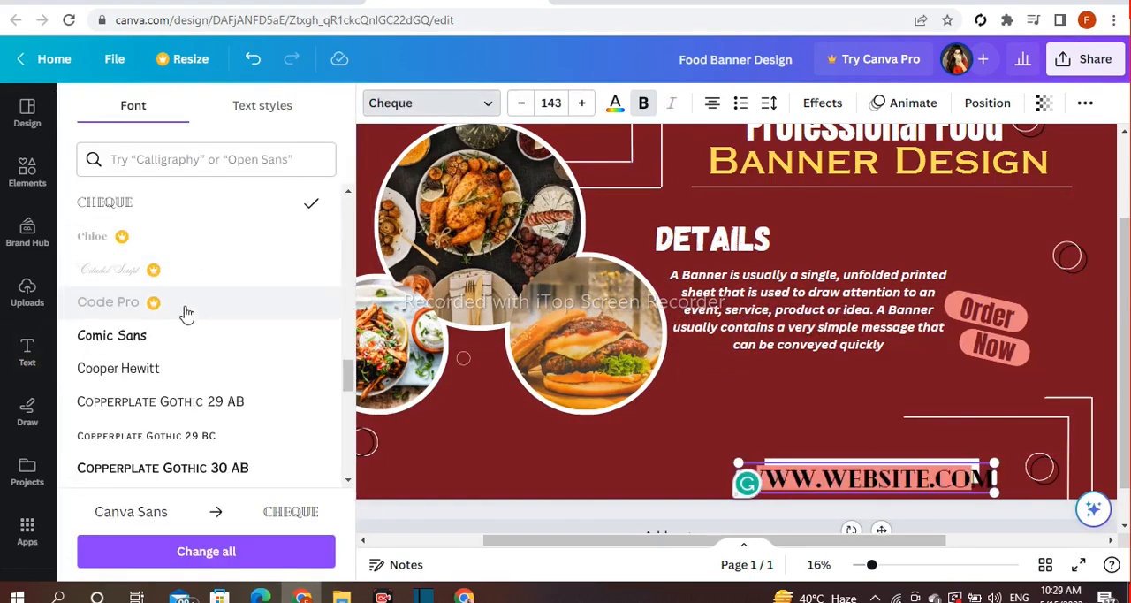
scroll(182, 311, "down", 1)
left_click(162, 267)
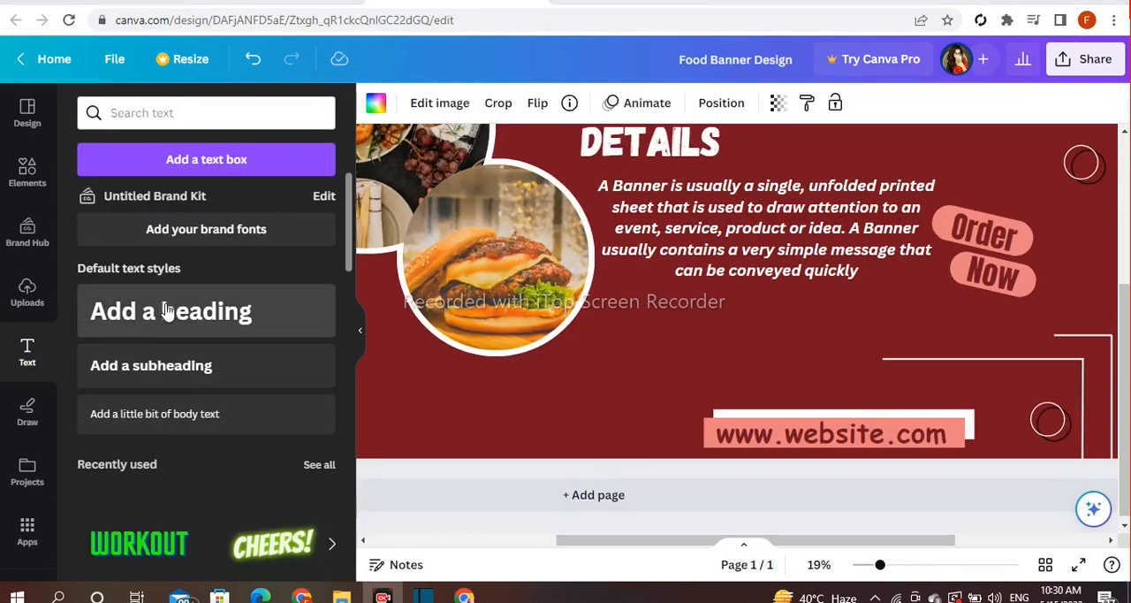
Add a heading that reads "50 % OFF"
left_click(166, 311)
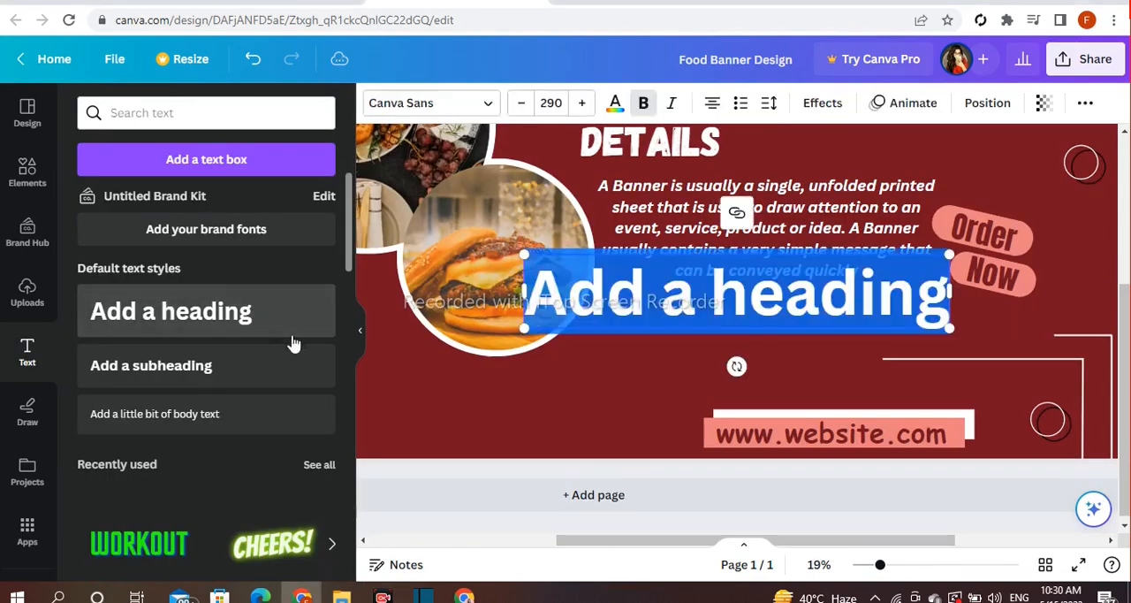
key("BackSpace")
type("50")
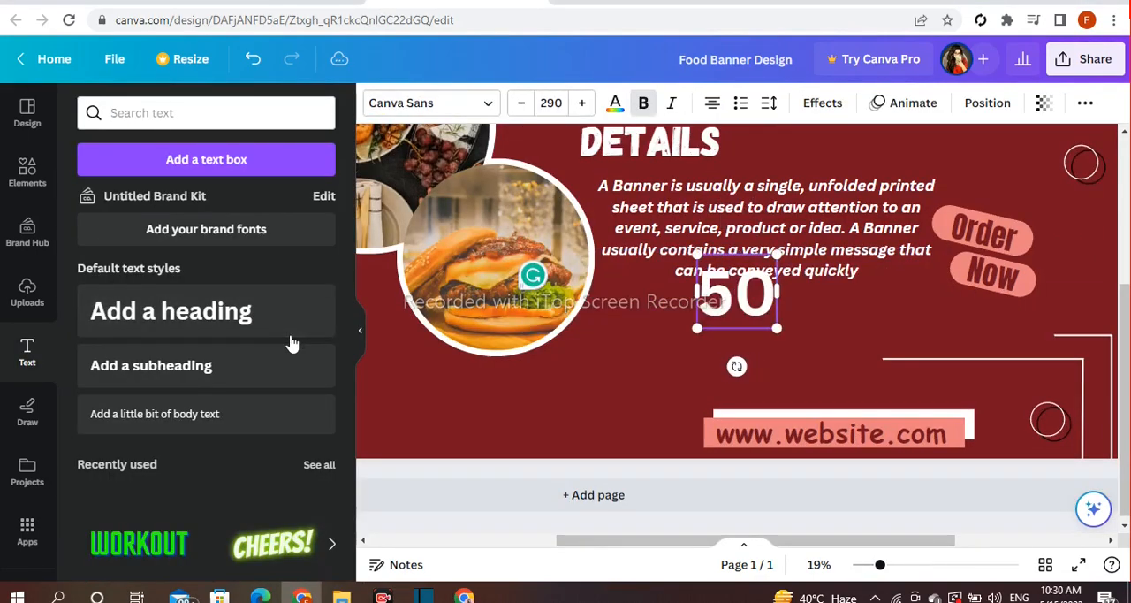
type(" % OFF")
Shrink the "50 % OFF" text to size 144, break it onto two lines, tilt it counter-clockwise and place it beside the burger photo
left_click_drag(771, 306, 725, 349)
left_click(692, 400)
left_click(624, 377)
left_click_drag(700, 384, 633, 351)
left_click_drag(626, 421, 652, 417)
left_click_drag(628, 357, 663, 365)
left_click_drag(678, 319, 686, 302)
left_click_drag(670, 367, 666, 349)
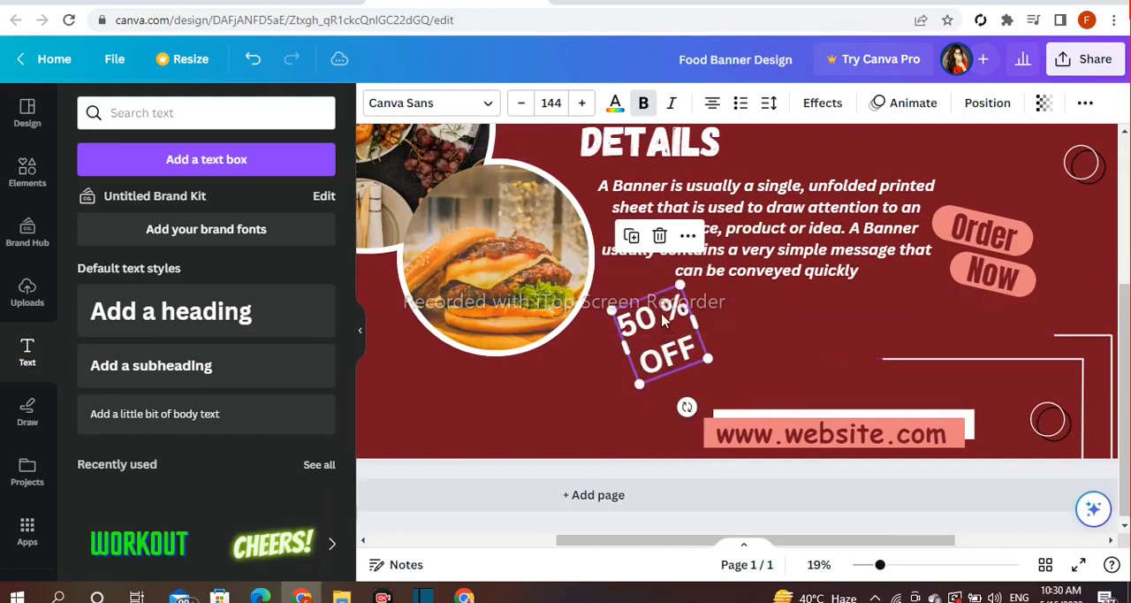
Color the word "OFF" with the yellow from the document colors
double_click(660, 318)
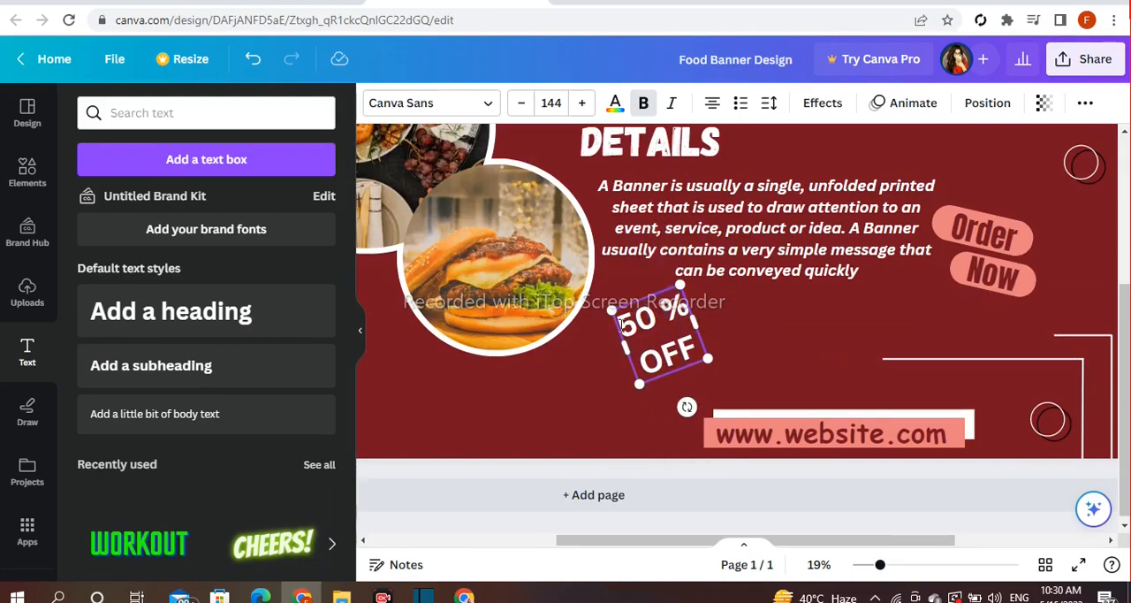
left_click(462, 104)
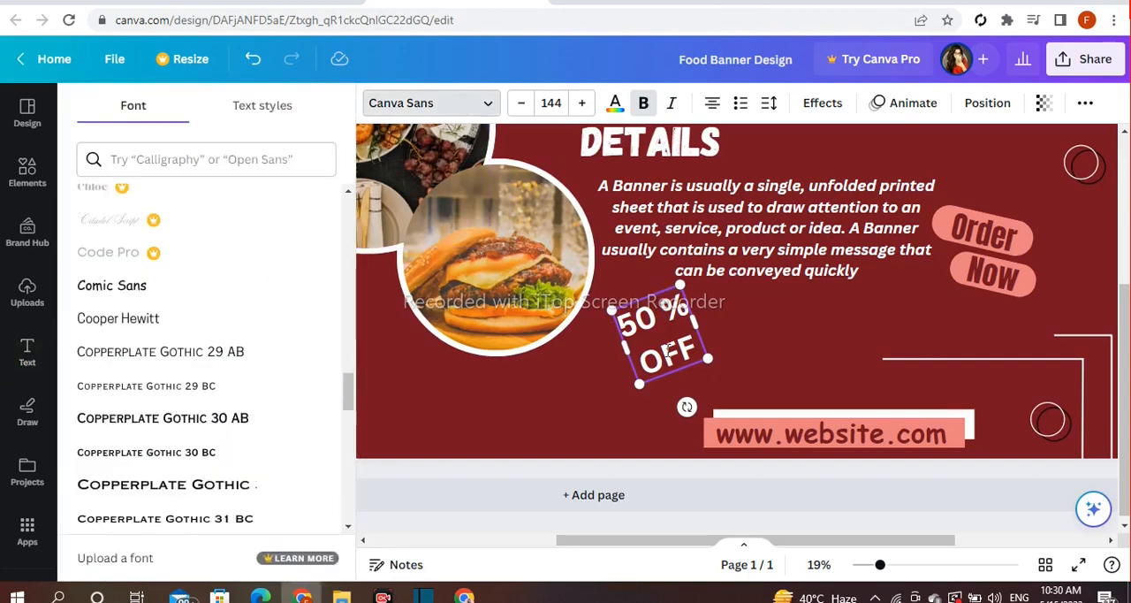
left_click(614, 109)
left_click(273, 203)
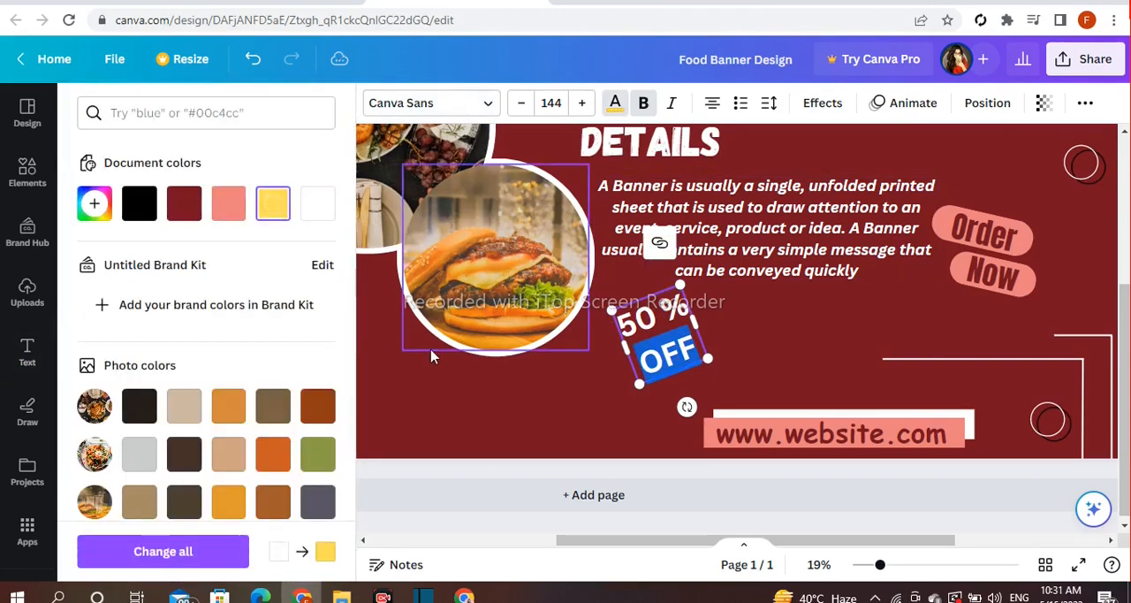
left_click(431, 349)
left_click(638, 325)
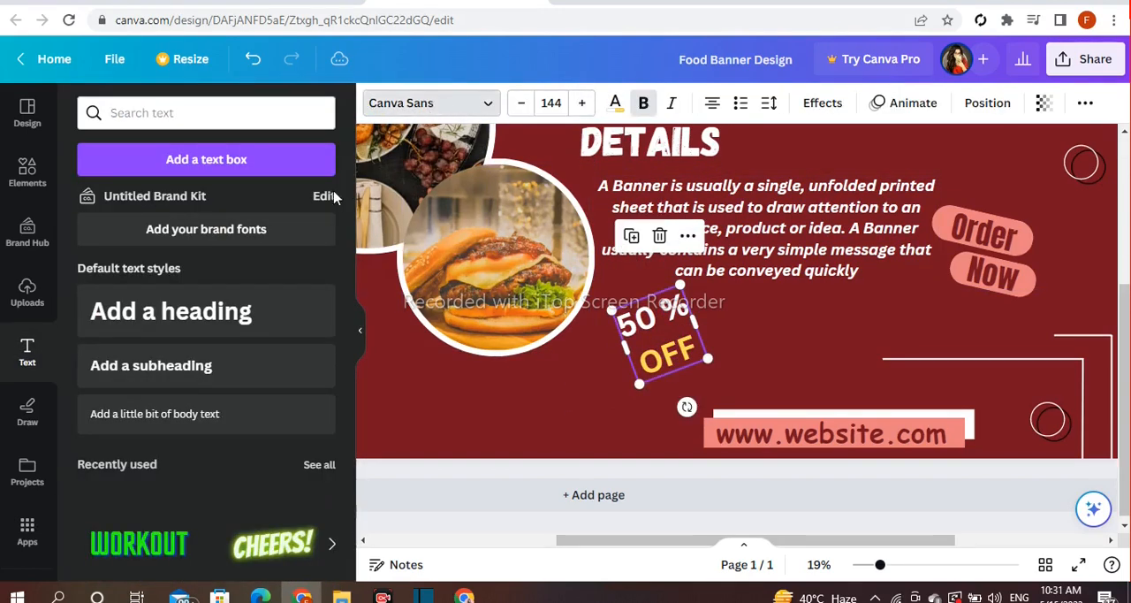
Set the font of the "50 %" line to Comic Sans
double_click(667, 309)
left_click(688, 303)
double_click(685, 306)
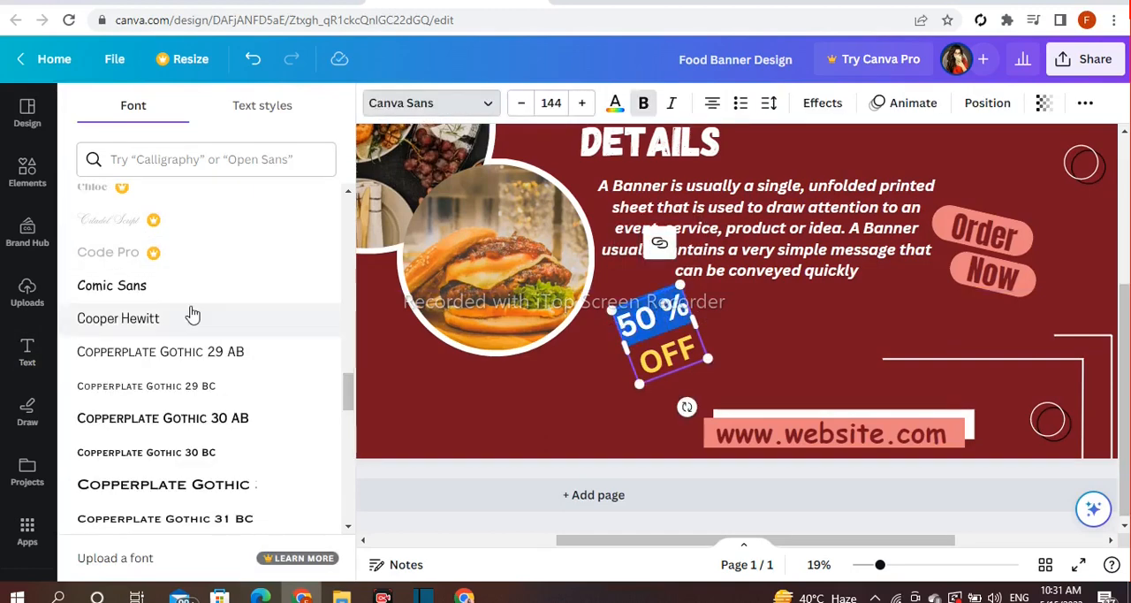
left_click(159, 296)
Widen the discount text box slightly and set the word "OFF" in Copperplate Gothic 30 AB
left_click_drag(700, 343, 721, 337)
double_click(680, 352)
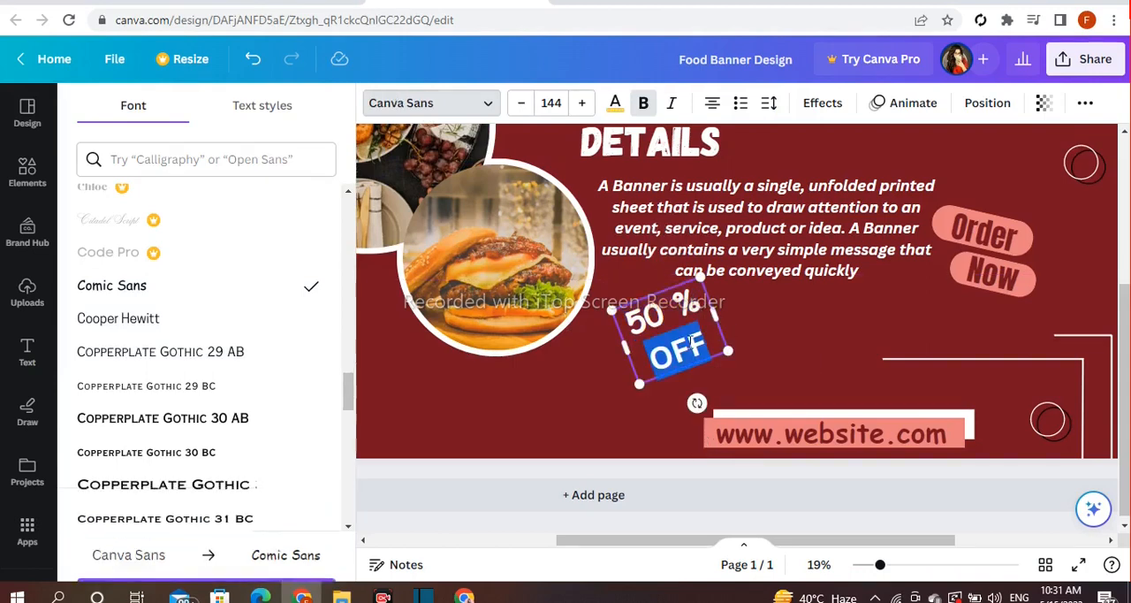
scroll(159, 323, "down", 1)
left_click(162, 333)
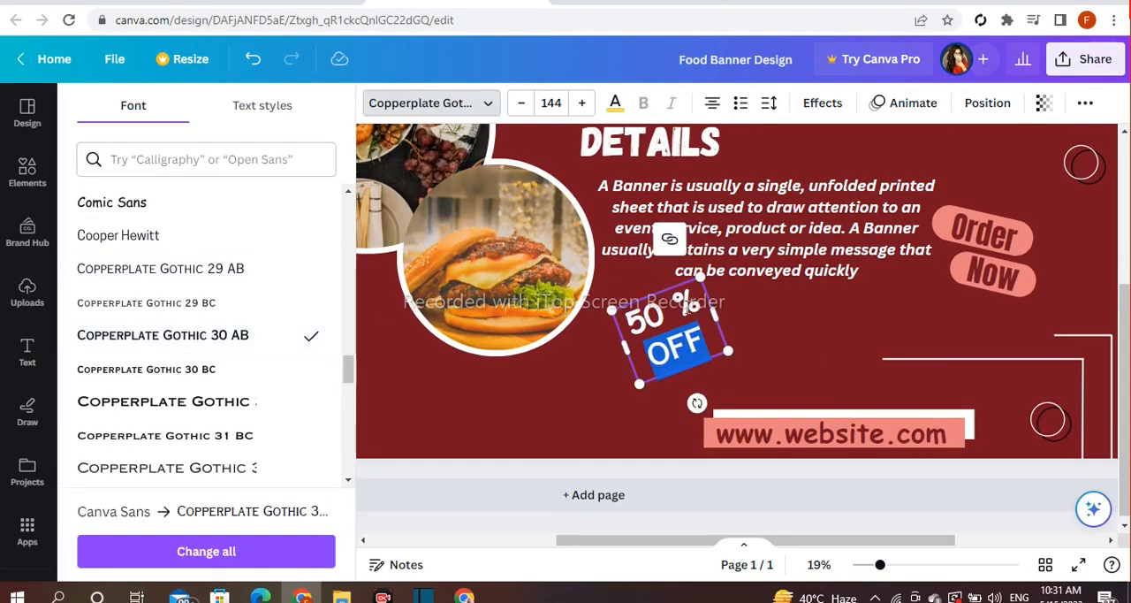
Enlarge the "50 %" line to font size 170 and reduce the font size of "OFF"
left_click(701, 299)
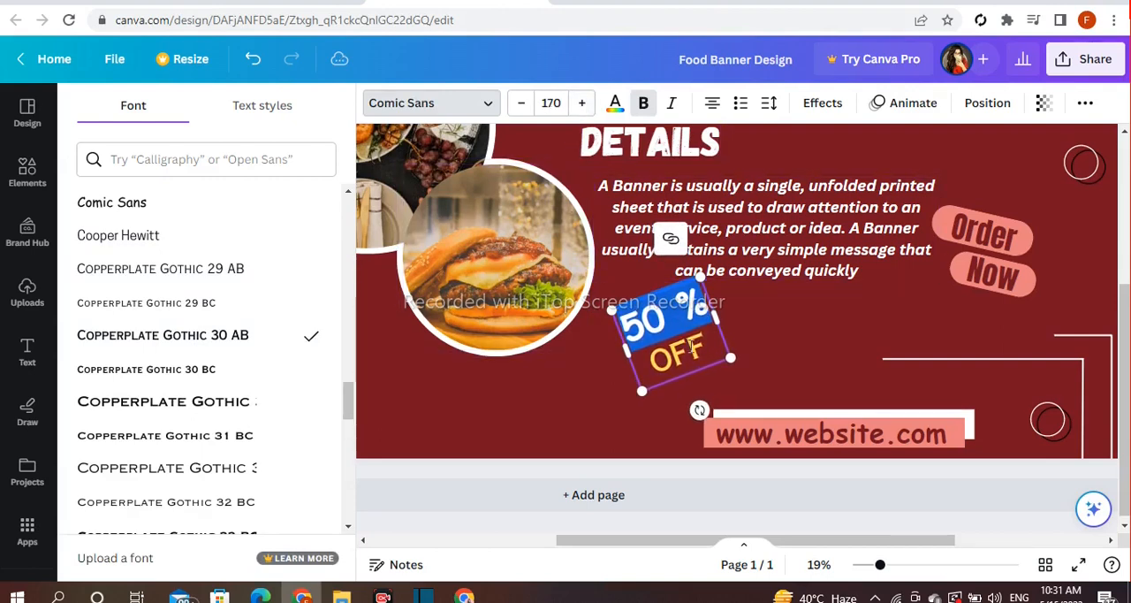
double_click(692, 352)
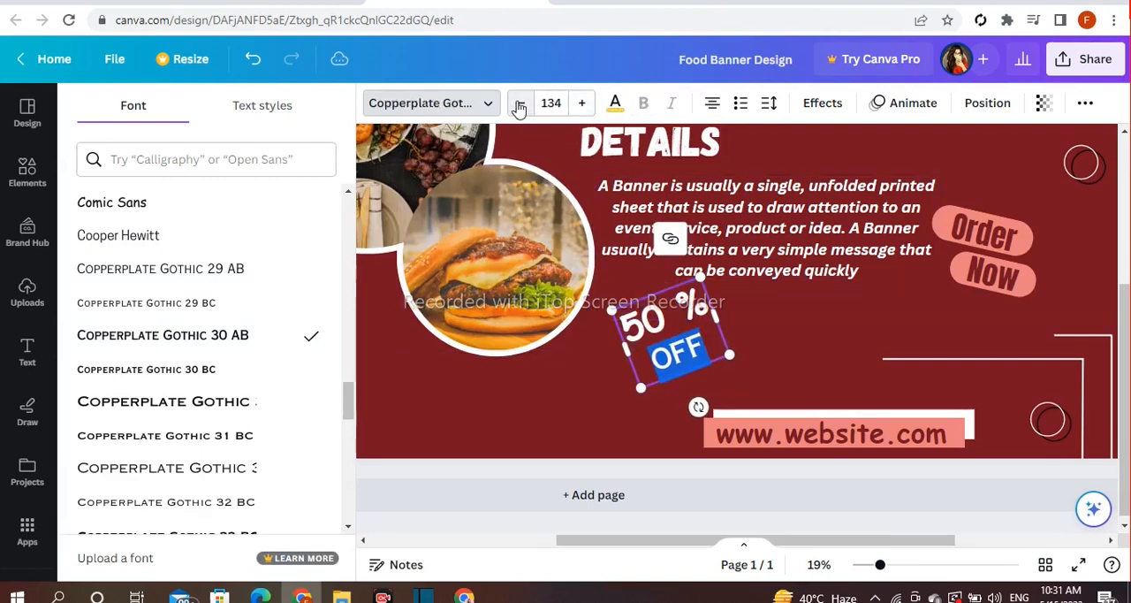
left_click(519, 106)
Remove the space before the percent sign and tighten the discount text to letter spacing -64 and line spacing 1.22
left_click(683, 303)
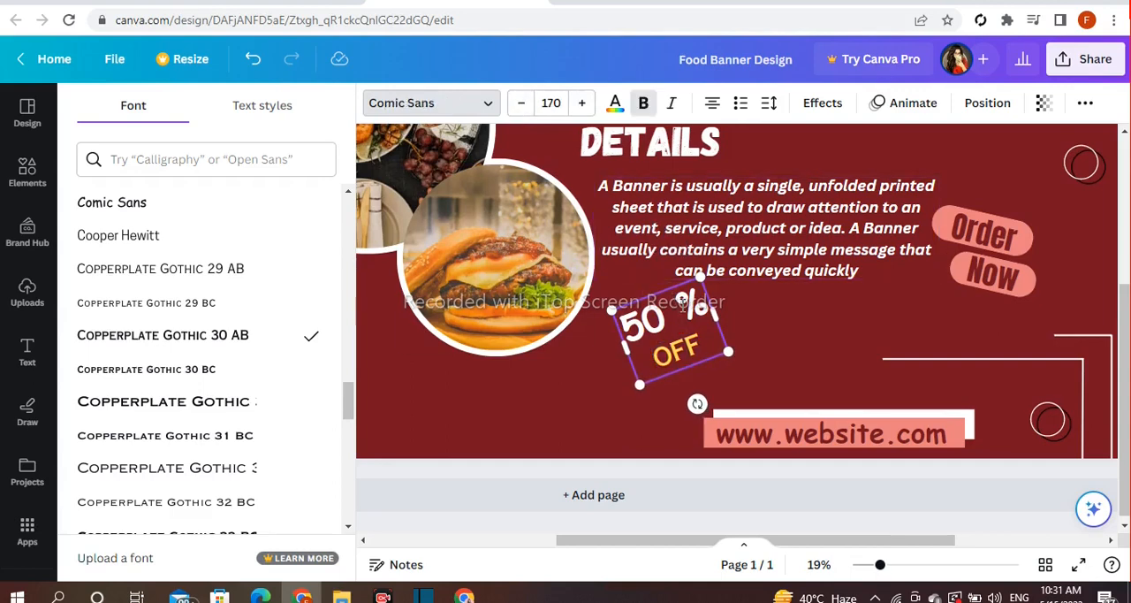
left_click(771, 323)
left_click(667, 349)
left_click(769, 104)
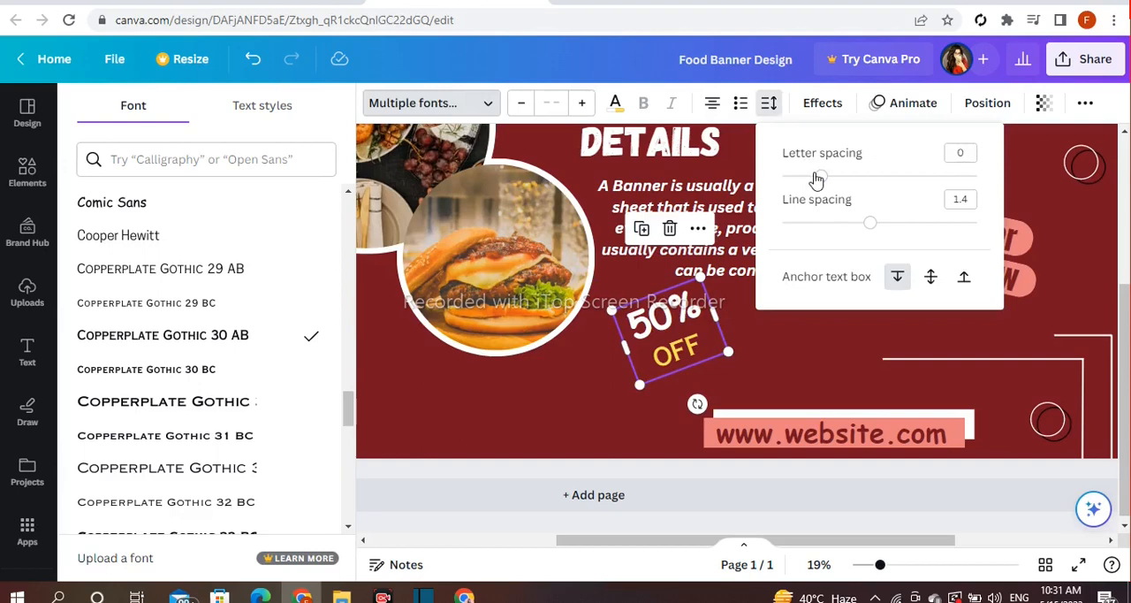
left_click_drag(875, 225, 854, 228)
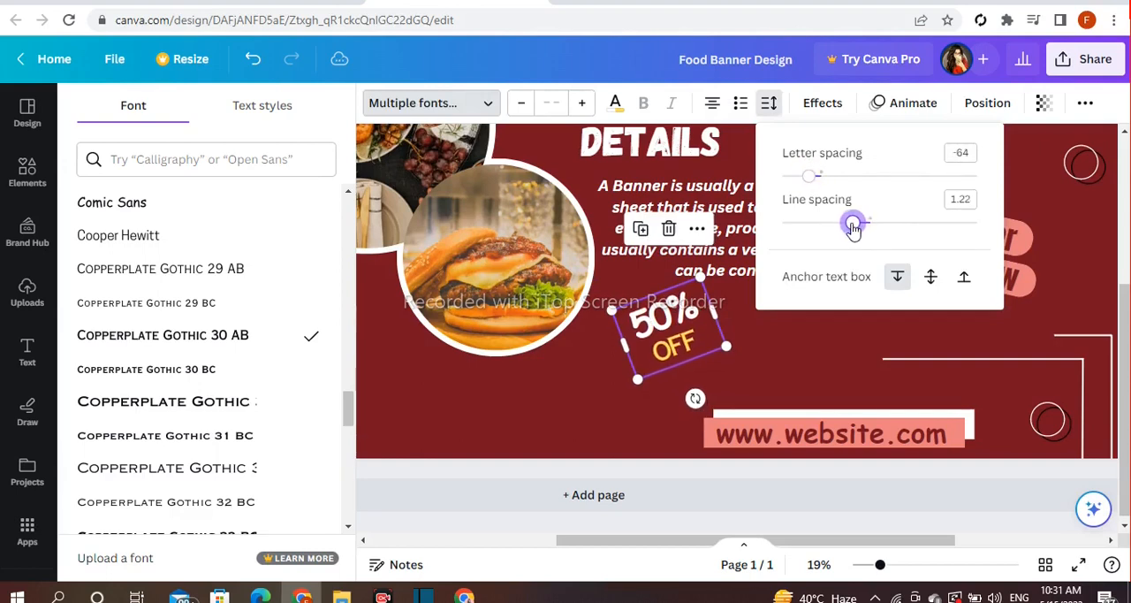
Enlarge the tilted "50% OFF" text and position it below the details paragraph, beside the burger photo
left_click_drag(700, 278, 710, 258)
left_click_drag(672, 303, 651, 328)
left_click_drag(617, 413, 616, 410)
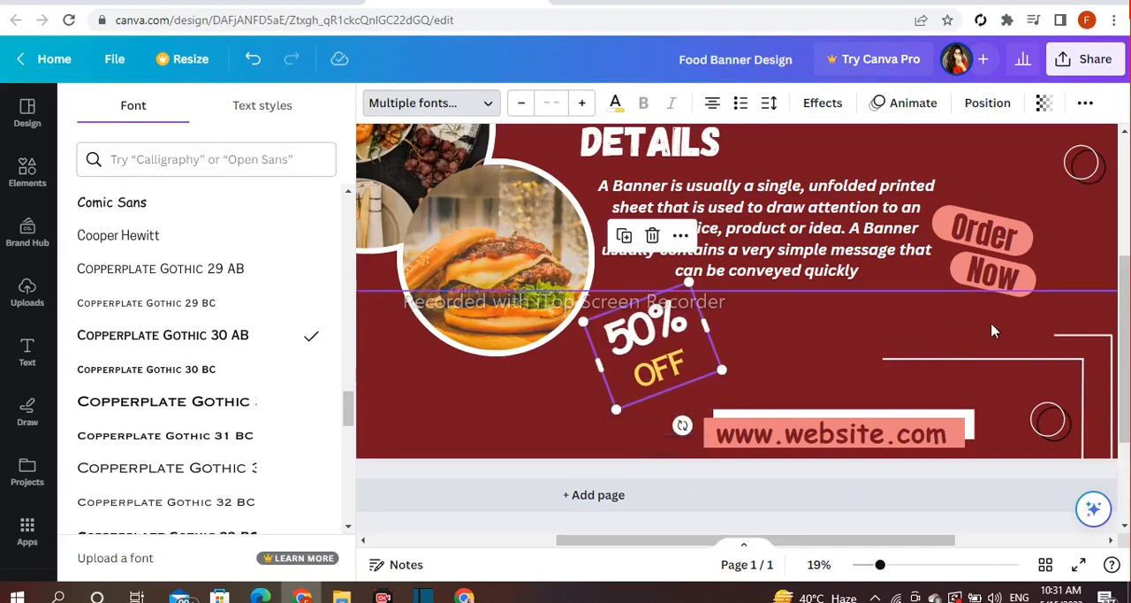
Search the elements for "FOOD logo" and add the hexagonal crossed-forks graphic to the banner
left_click_drag(810, 540, 691, 546)
left_click_drag(1125, 481, 1126, 331)
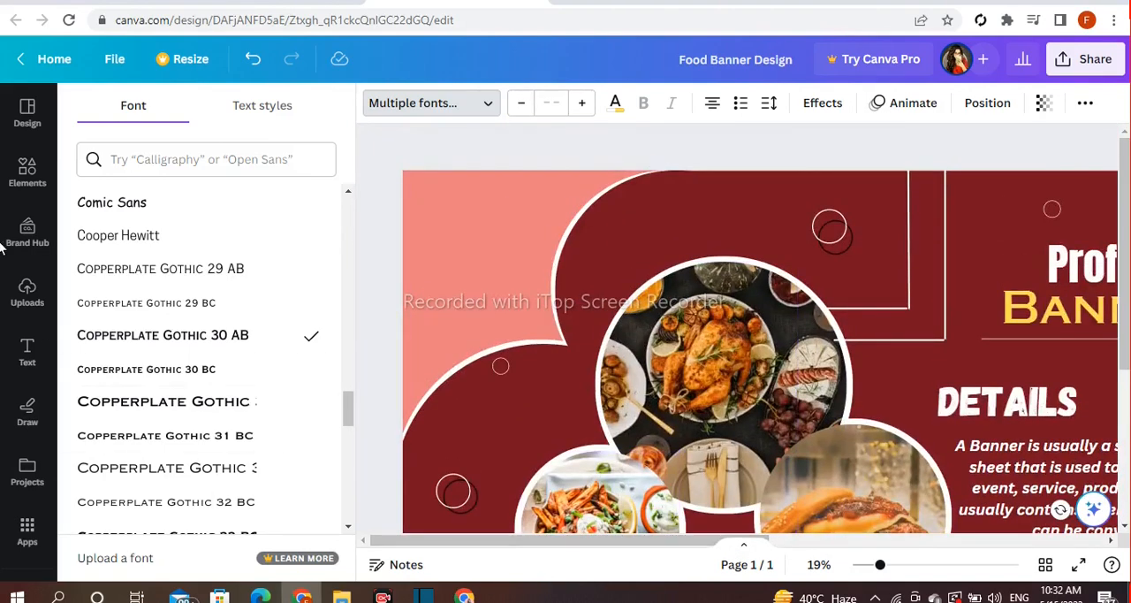
left_click(27, 172)
left_click(86, 105)
left_click(177, 110)
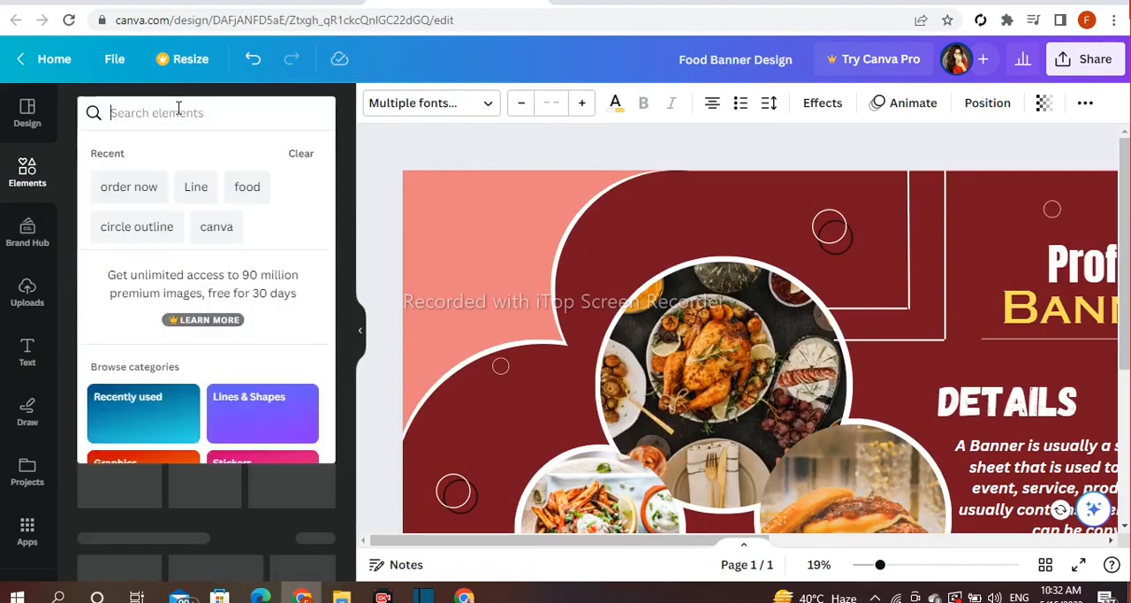
type("FOOD l")
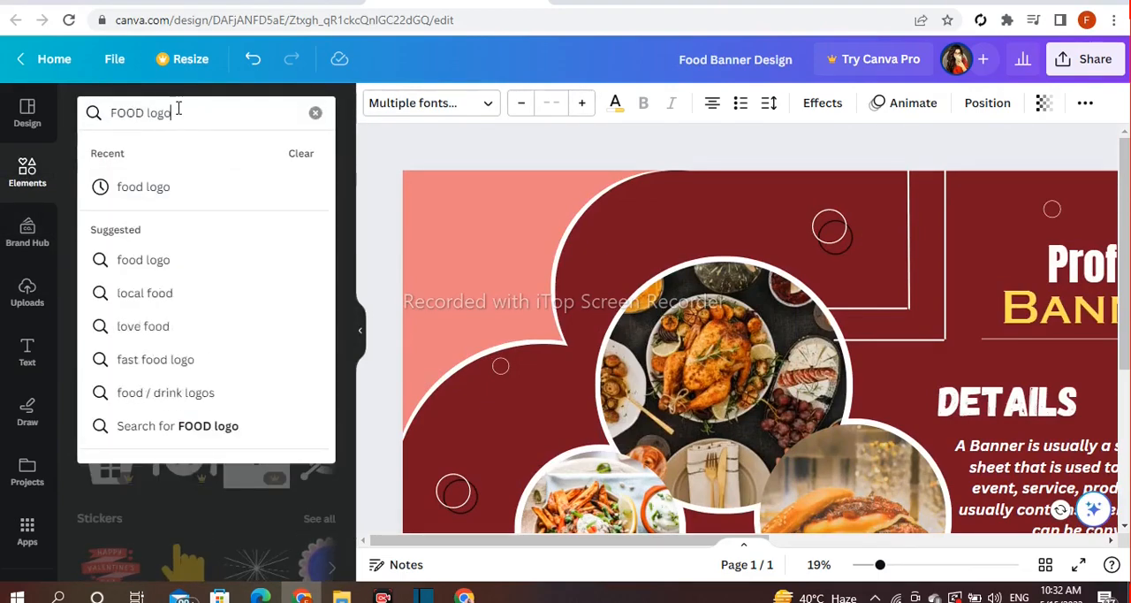
type("ogo")
key("Return")
left_click(113, 292)
Shrink the crossed-forks logo and move it into the coral corner of the banner
left_click_drag(883, 394, 432, 196)
left_click_drag(626, 140, 512, 241)
left_click_drag(478, 279, 509, 228)
left_click_drag(541, 187, 520, 206)
left_click_drag(486, 249, 498, 229)
Recolor the crossed-forks logo with the dark red document color and fine-tune its position in the coral corner
left_click(377, 108)
left_click(194, 205)
left_click(391, 232)
left_click(520, 276)
left_click_drag(530, 283, 528, 292)
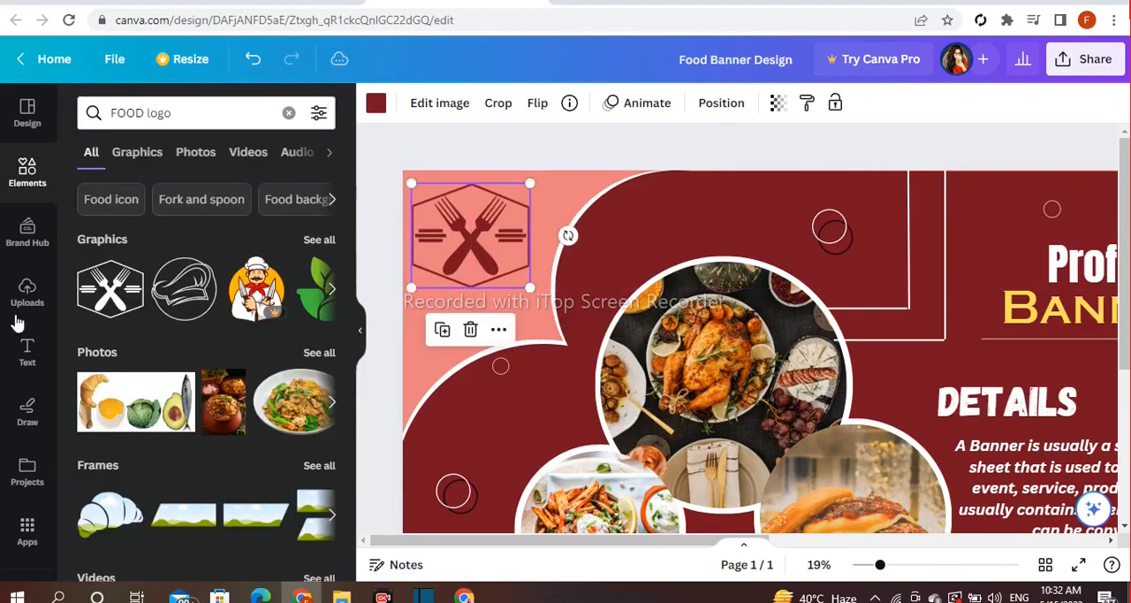
Add a heading that reads "LOGO" in capital letters
left_click(27, 351)
left_click(157, 320)
type("Logo")
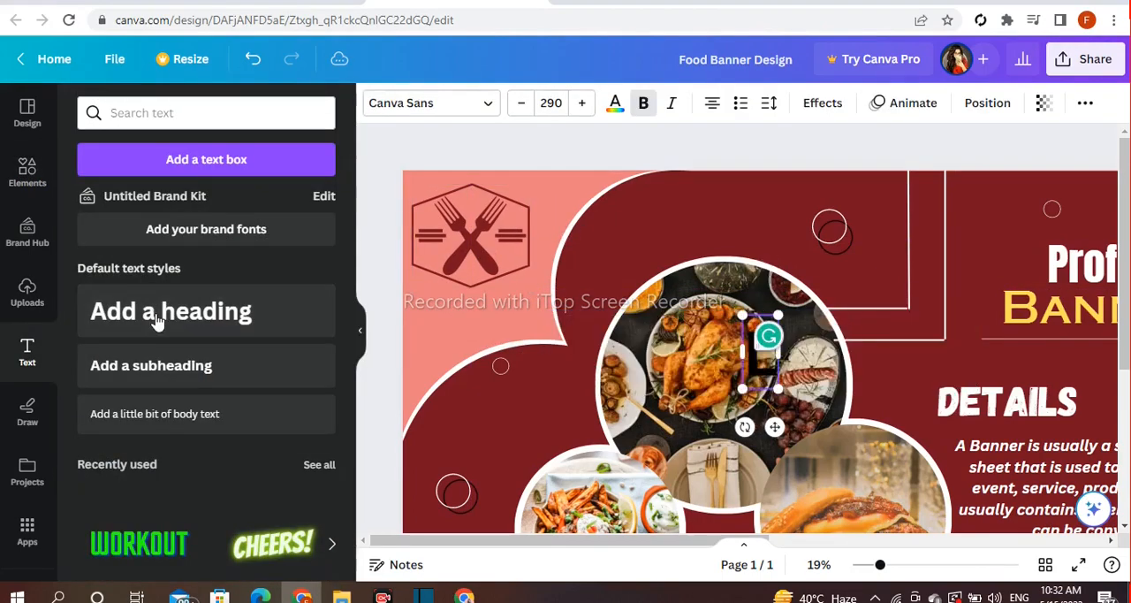
key("BackSpace")
key("BackSpace")
key("BackSpace")
type("OGO")
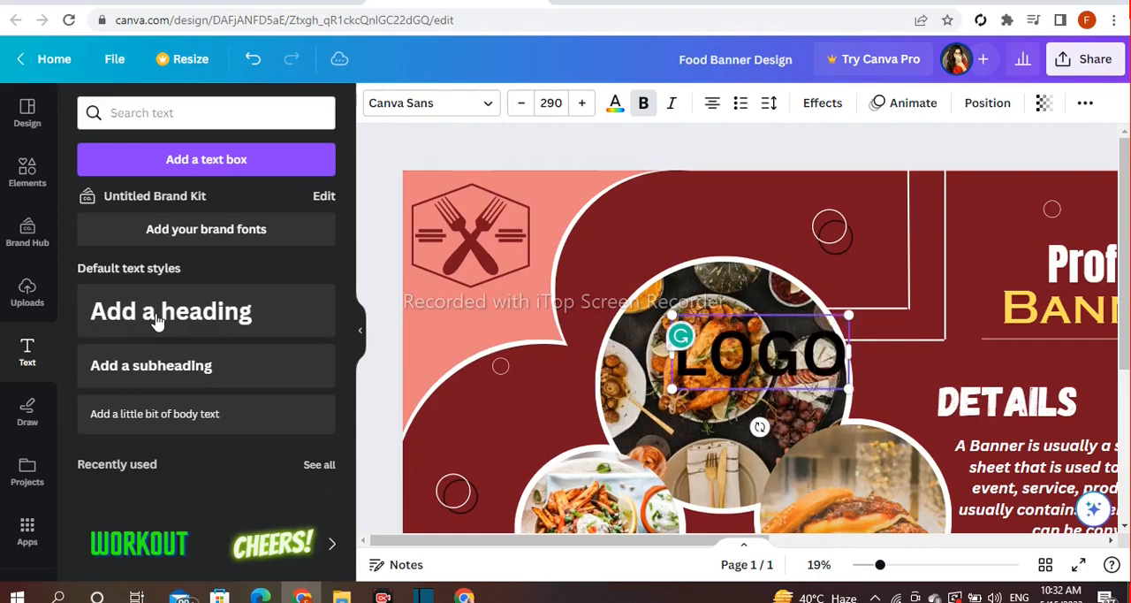
Set the "LOGO" text in the Anton font, resize it to 189 and place it beneath the crossed-forks logo
left_click(436, 108)
scroll(252, 334, "up", 2)
scroll(251, 334, "up", 10)
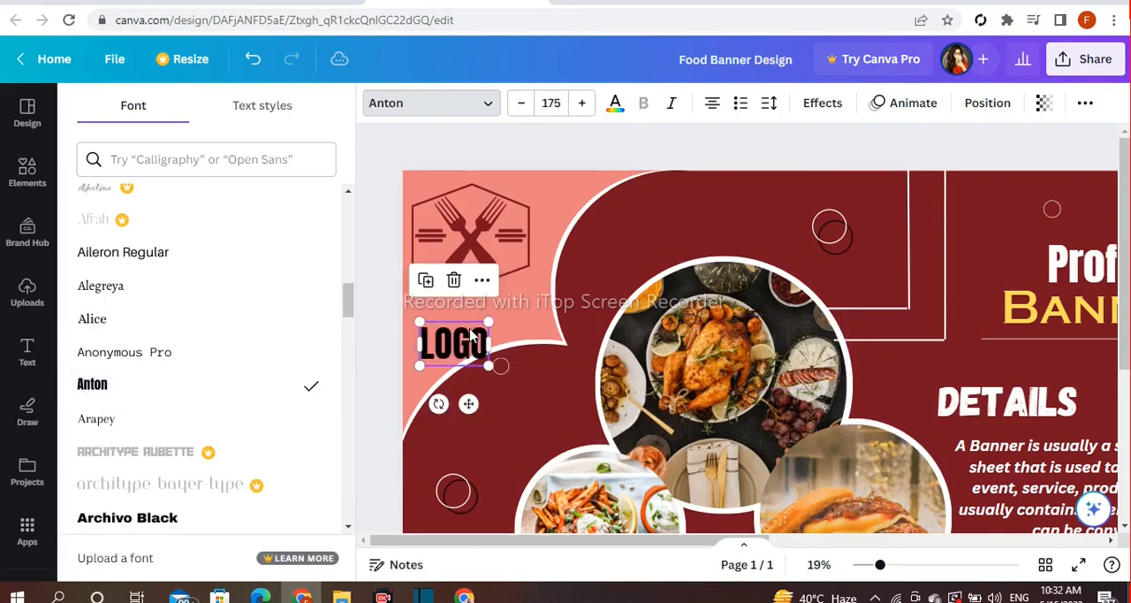
left_click_drag(469, 328, 482, 305)
left_click_drag(438, 345, 468, 314)
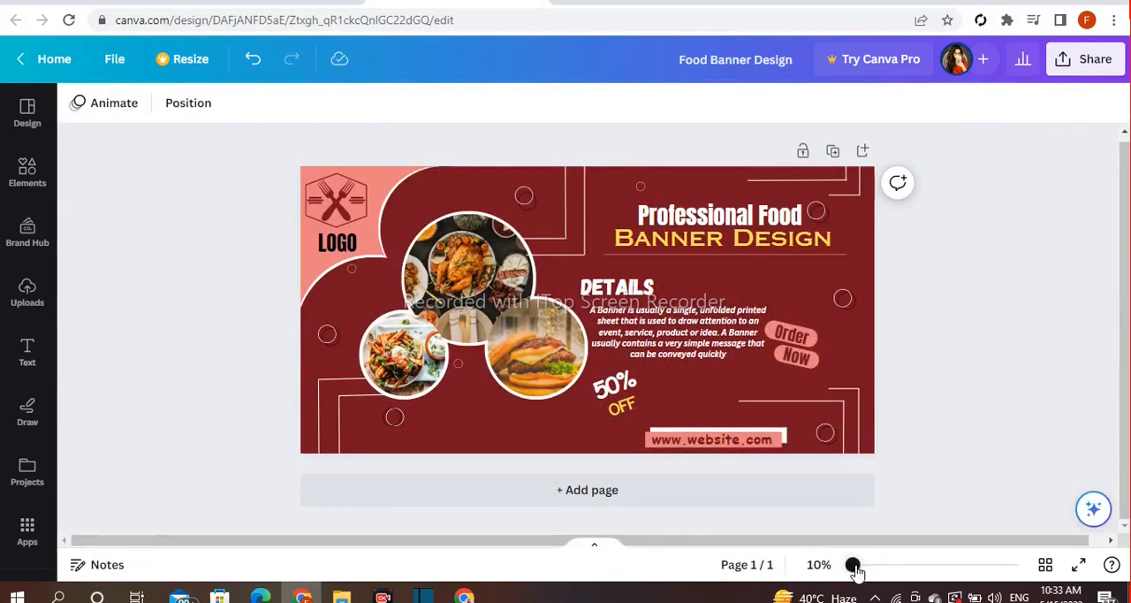
left_click_drag(854, 570, 846, 571)
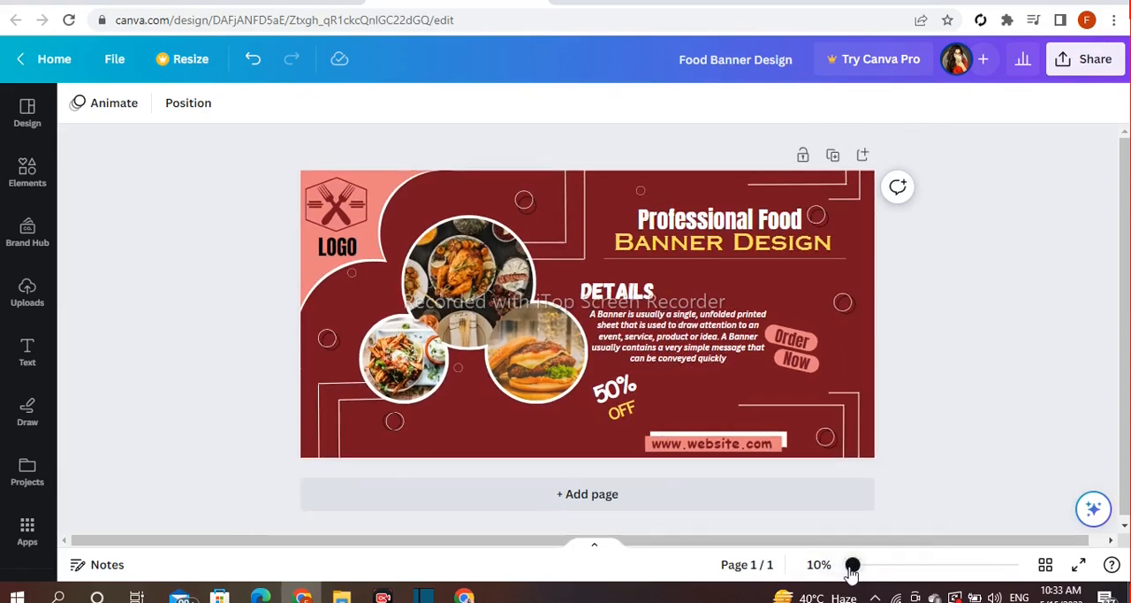
left_click_drag(854, 573, 866, 573)
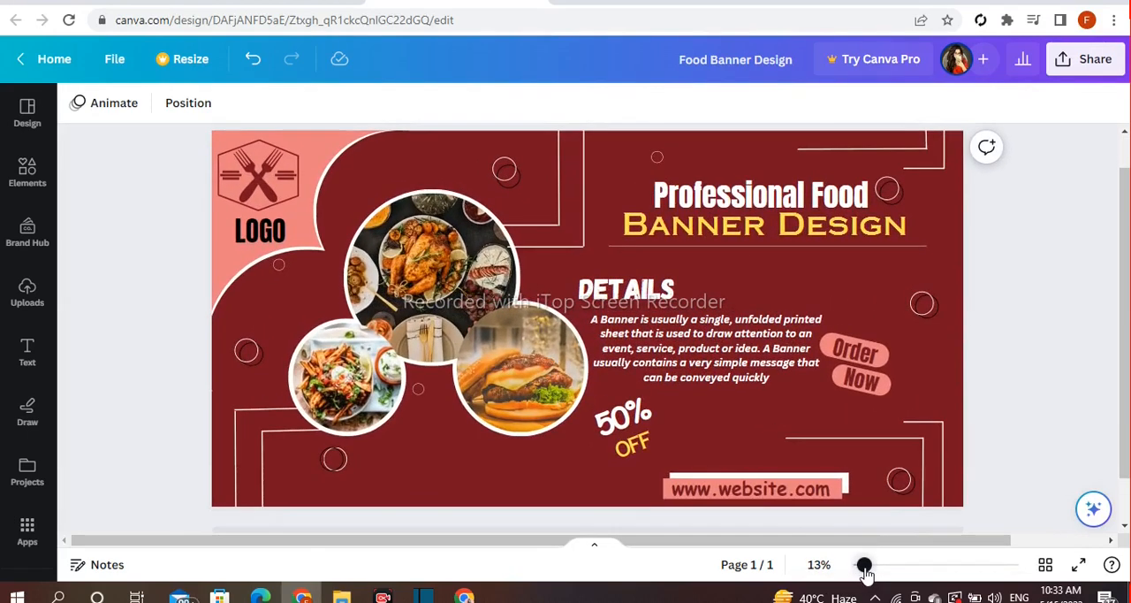